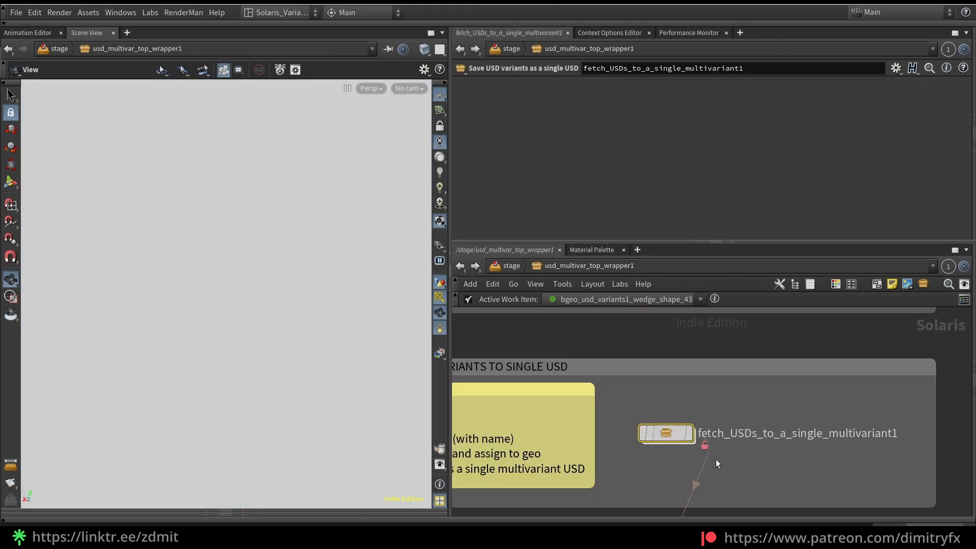
pyautogui.moveTo(667, 437)
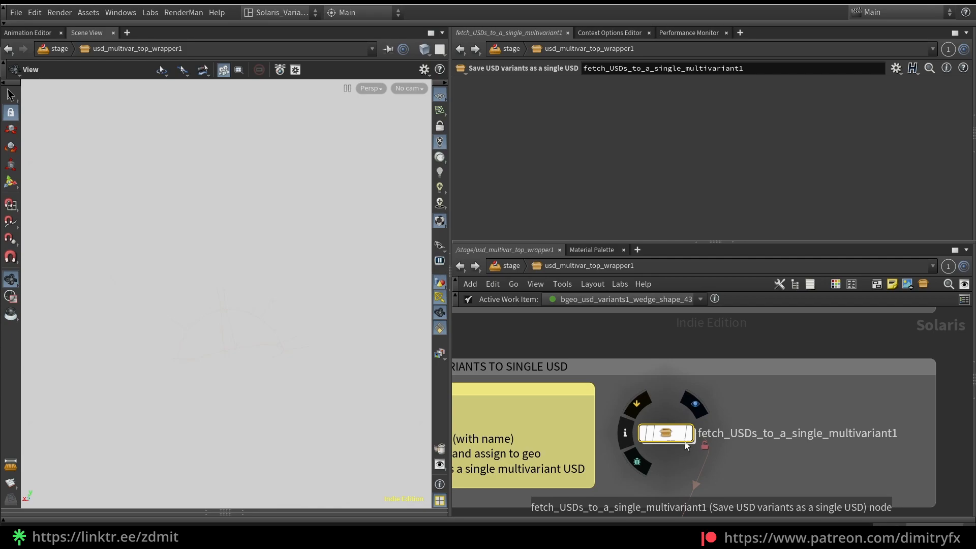
pyautogui.press('Tab')
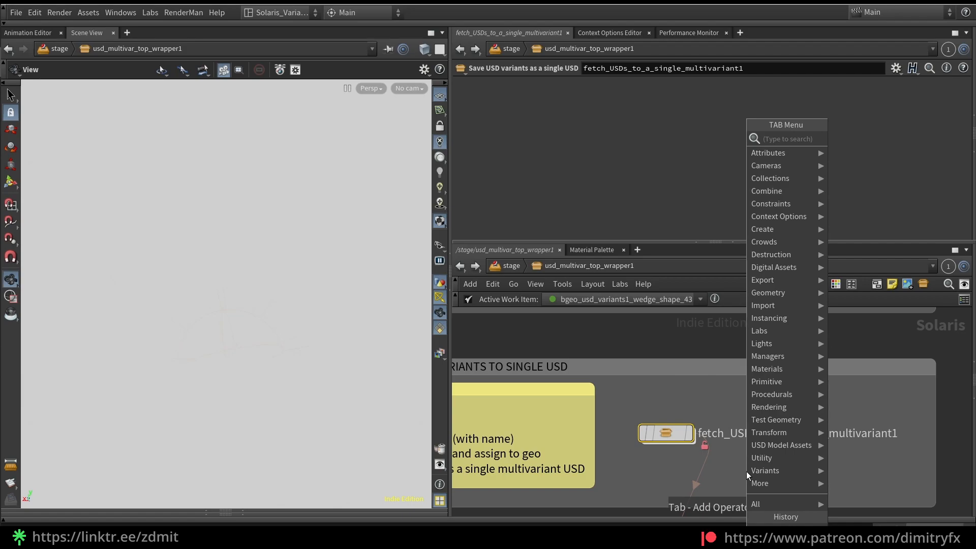
pyautogui.moveTo(762, 268)
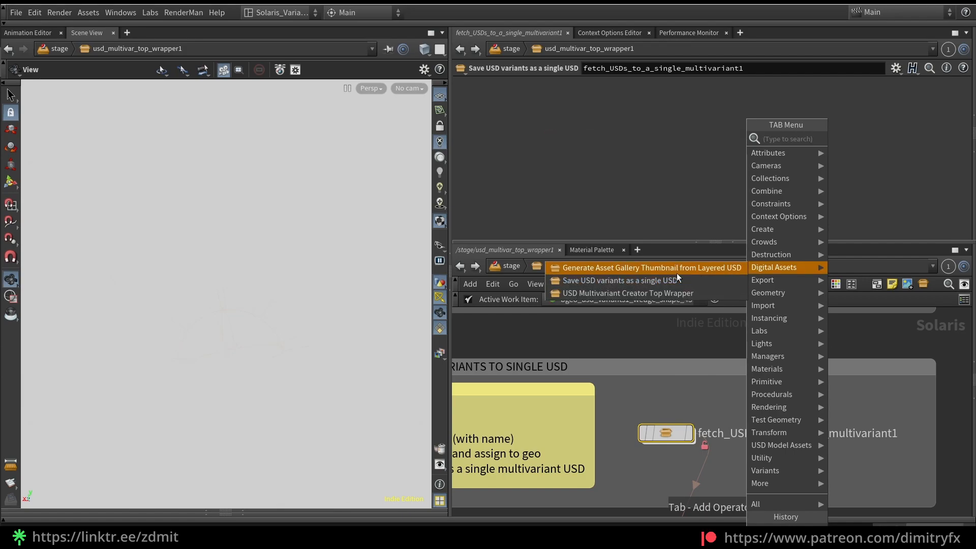
pyautogui.click(671, 269)
pyautogui.click(839, 470)
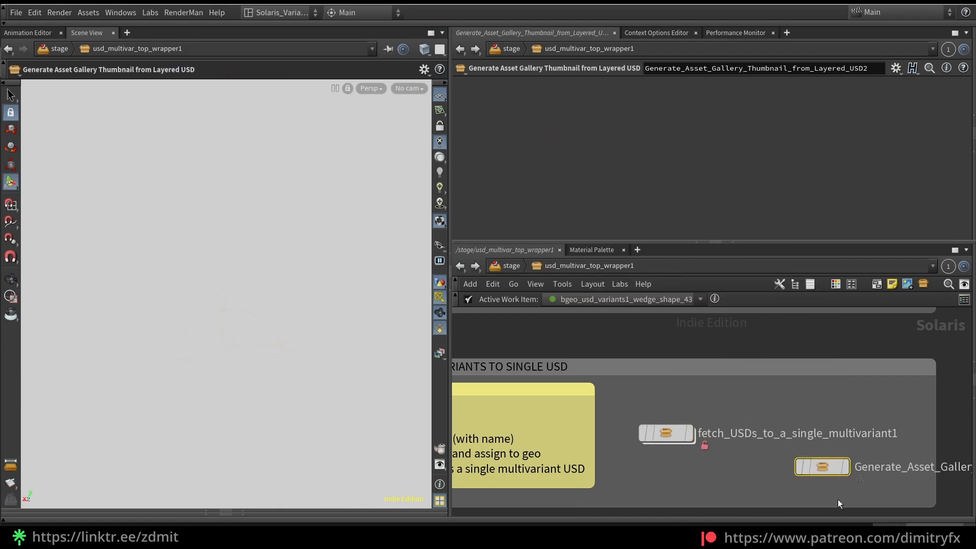
pyautogui.press('Delete')
# Add a Save USD variants as a single USD node beside fetch_USDs_to_a_single_multivariant1
pyautogui.press('Tab')
pyautogui.click(605, 279)
pyautogui.click(791, 471)
pyautogui.moveTo(874, 504); pyautogui.dragTo(808, 479, button='middle')
pyautogui.rightClick(730, 452)
pyautogui.click(716, 454)
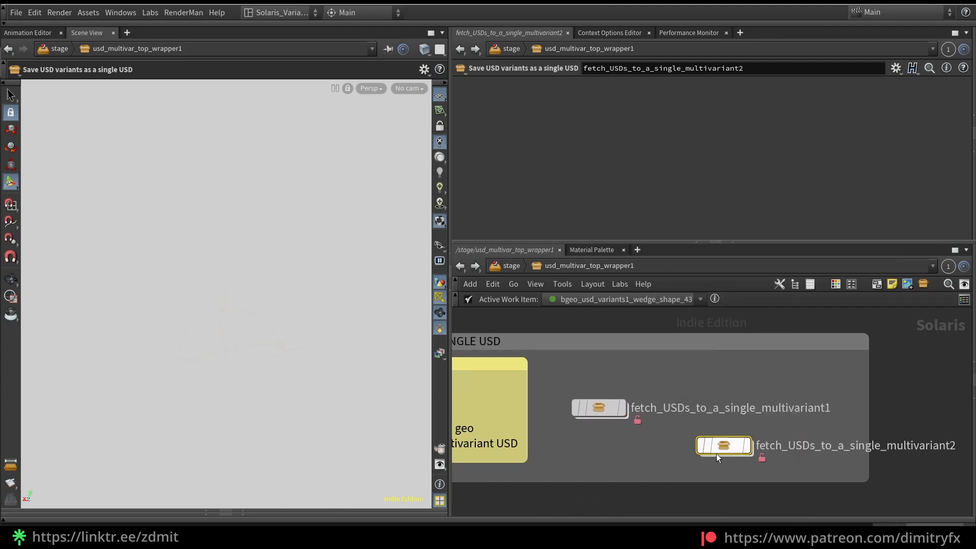
# Inspect the default book variant network inside the new node, then delete that node from the wrapper
pyautogui.doubleClick(721, 446)
pyautogui.moveTo(530, 357); pyautogui.dragTo(908, 503)
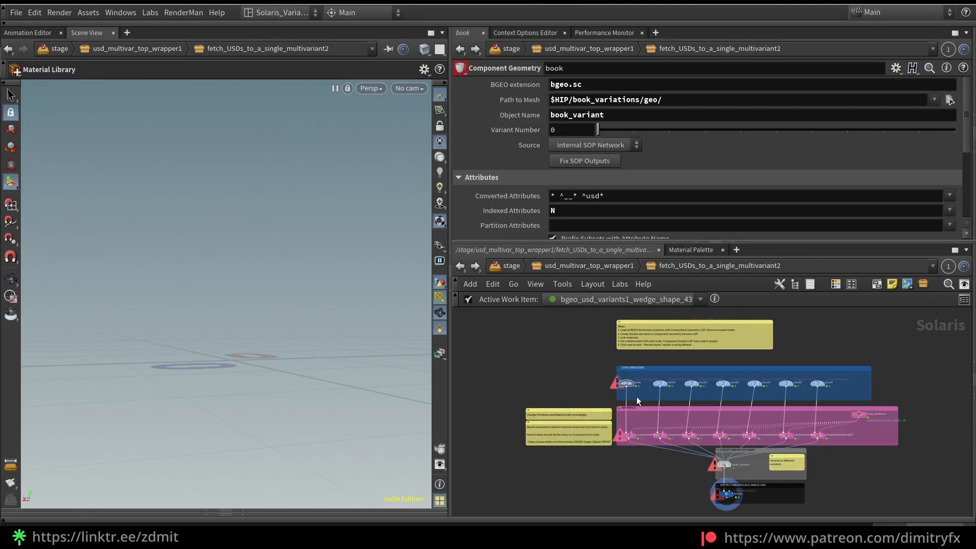
pyautogui.click(456, 269)
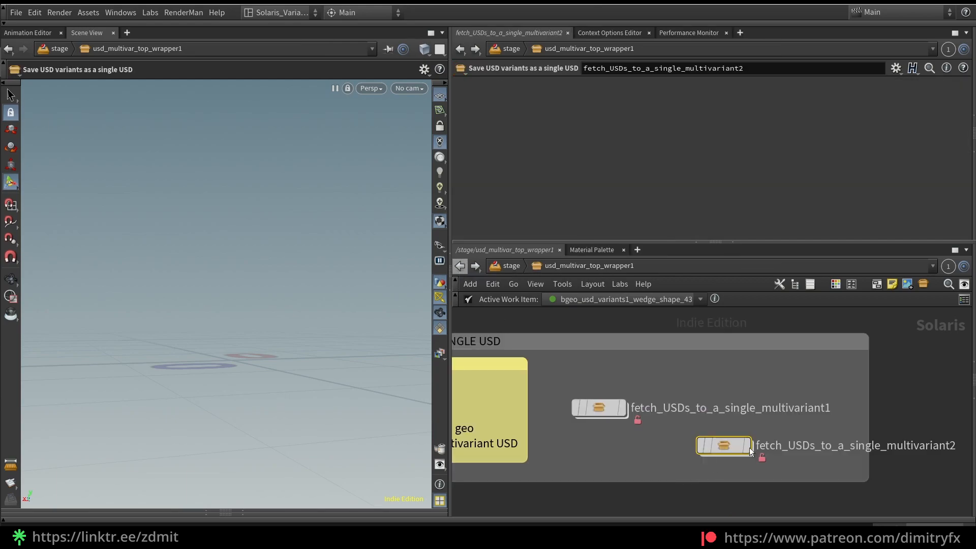
pyautogui.press('Delete')
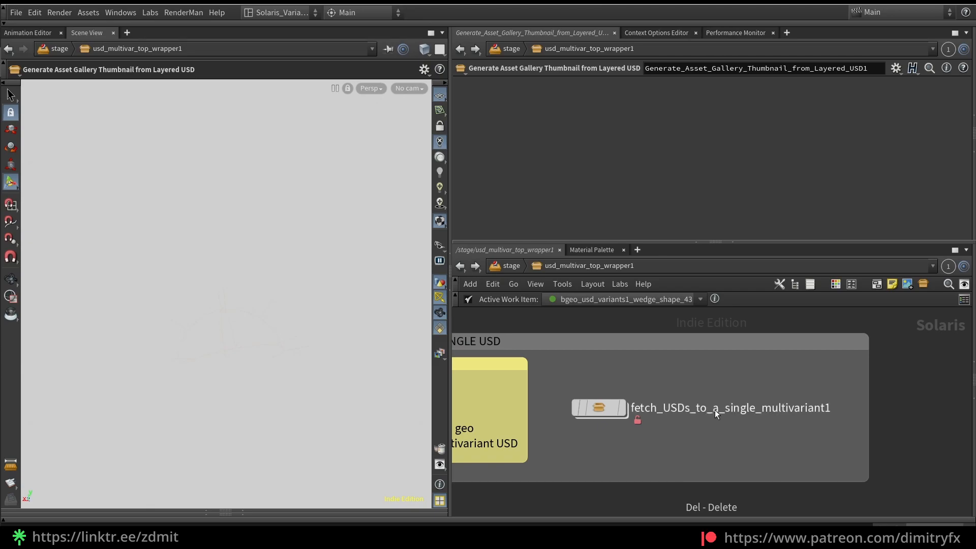
# Enter the fetch_USDs_to_a_single_multivariant1 network and reveal the Scene Graph Tree pane beneath the viewport
pyautogui.doubleClick(590, 413)
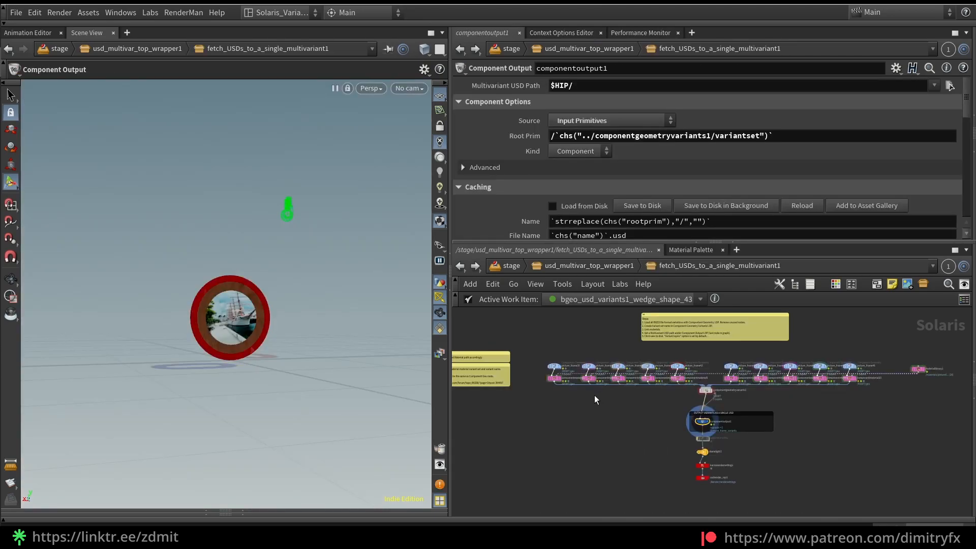
pyautogui.scroll(2, 594, 395)
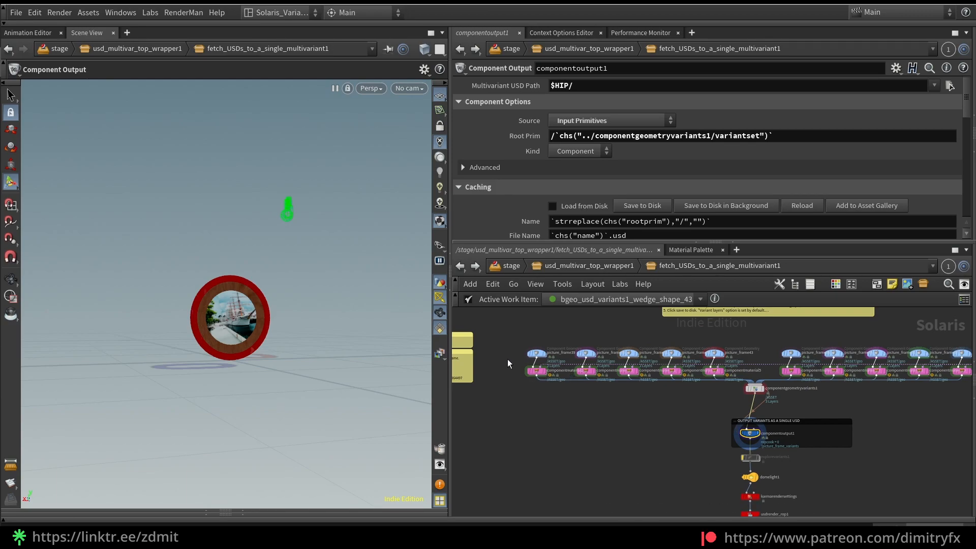
pyautogui.scroll(2, 545, 409)
pyautogui.scroll(-4, 542, 378)
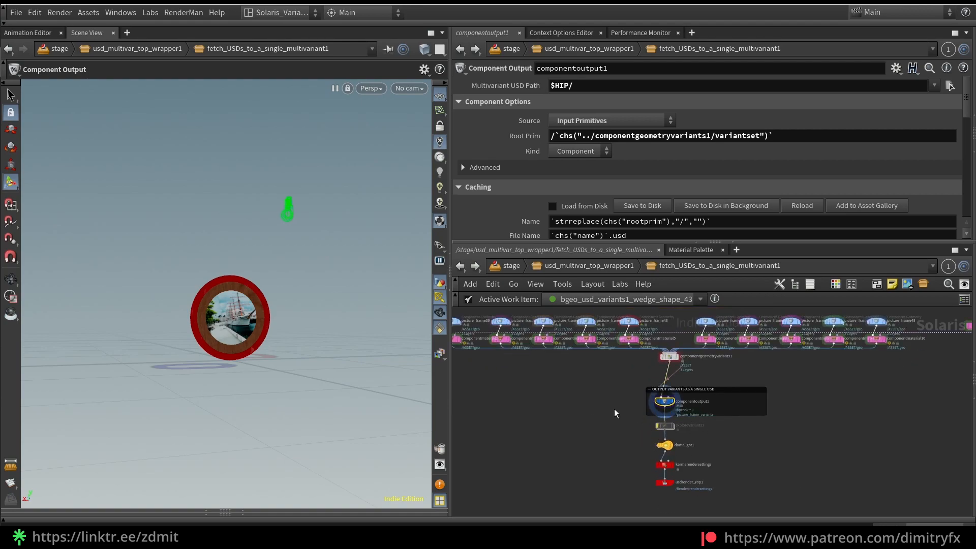
pyautogui.scroll(-1, 590, 418)
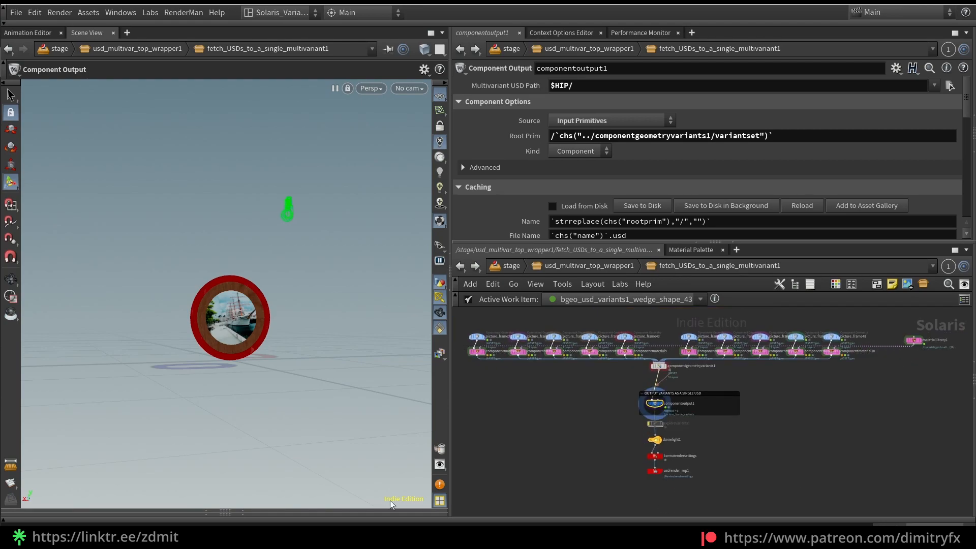
pyautogui.moveTo(559, 389); pyautogui.dragTo(579, 406, button='middle')
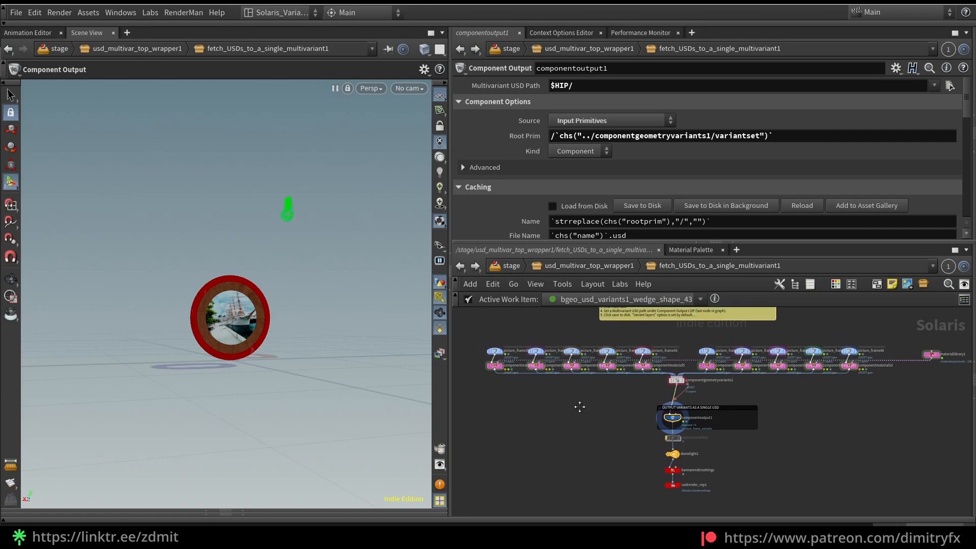
pyautogui.click(242, 513)
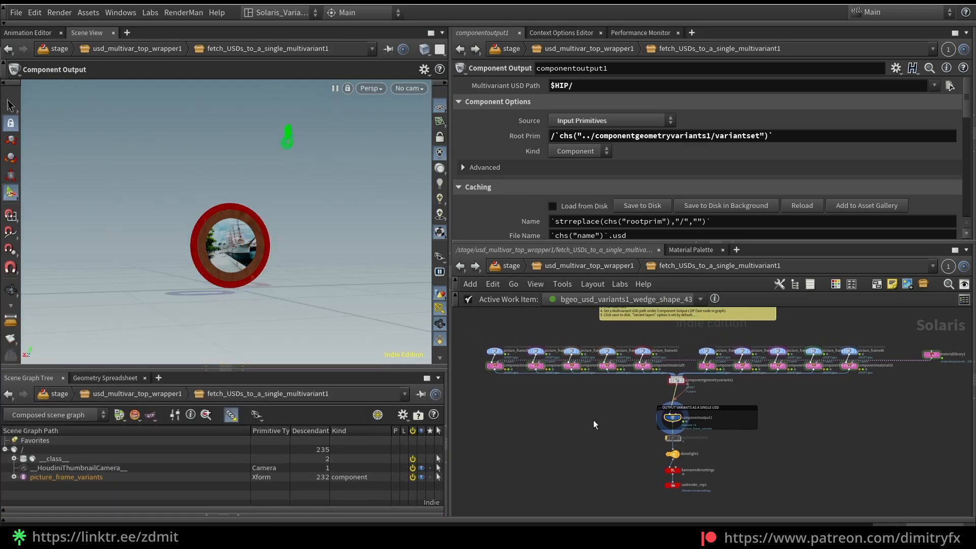
# Examine the picture frame geometry nodes, their component material nodes and the component output that saves the variants as a single USD
pyautogui.scroll(3, 503, 374)
pyautogui.scroll(1, 493, 365)
pyautogui.moveTo(486, 347); pyautogui.dragTo(544, 376)
pyautogui.scroll(-2, 753, 490)
pyautogui.moveTo(783, 495); pyautogui.dragTo(676, 442, button='middle')
pyautogui.scroll(4, 732, 451)
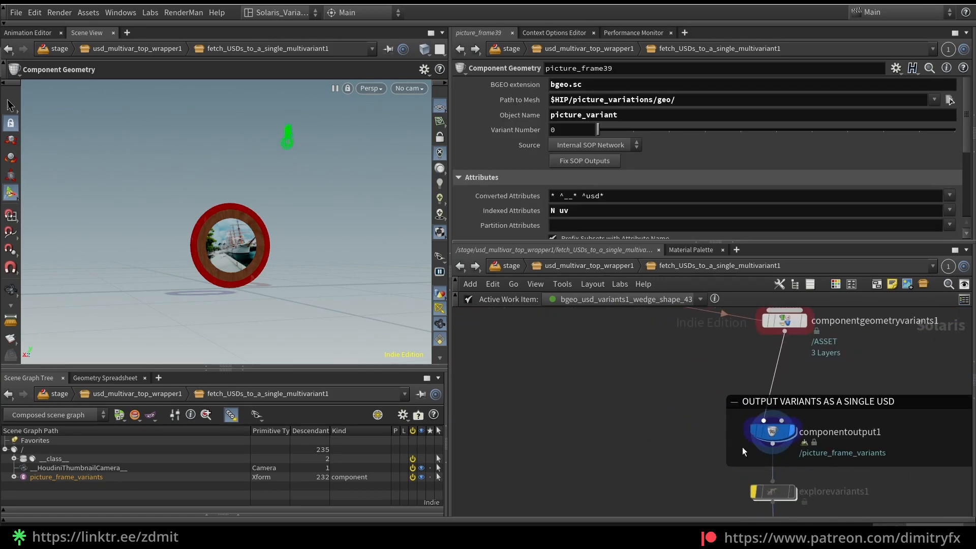
pyautogui.moveTo(663, 449); pyautogui.dragTo(762, 425)
pyautogui.scroll(-3, 574, 422)
pyautogui.moveTo(558, 427); pyautogui.dragTo(652, 456, button='middle')
pyautogui.scroll(3, 498, 367)
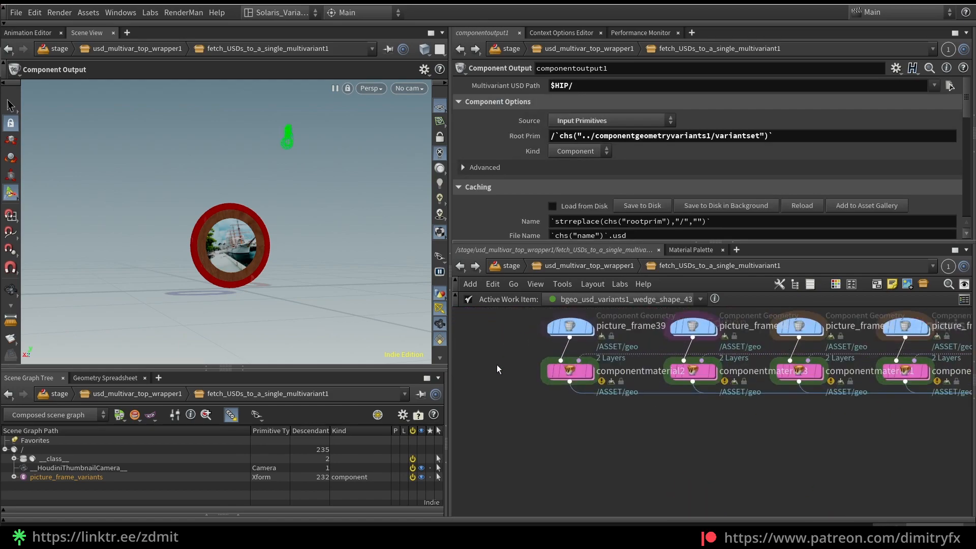
pyautogui.moveTo(514, 393); pyautogui.dragTo(596, 368)
pyautogui.scroll(-2, 517, 394)
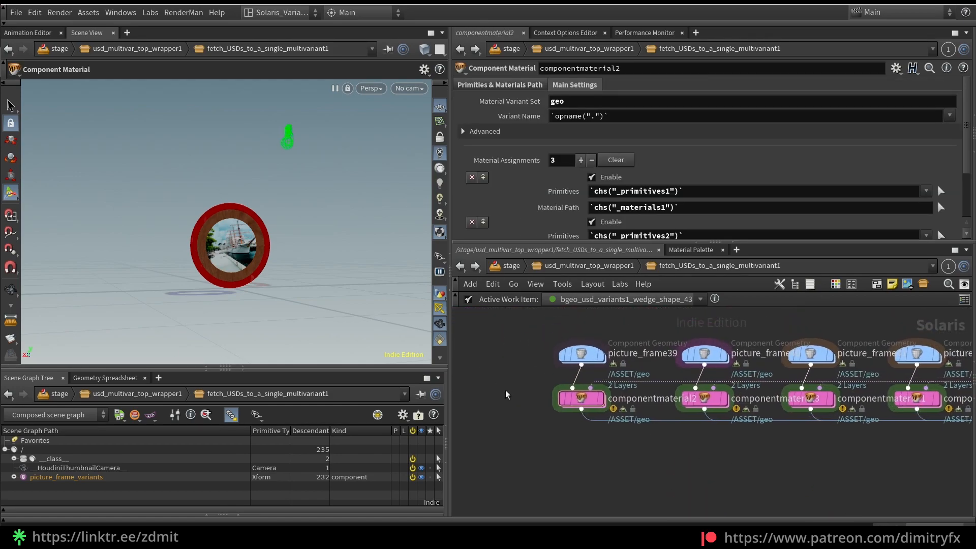
pyautogui.scroll(-1, 518, 395)
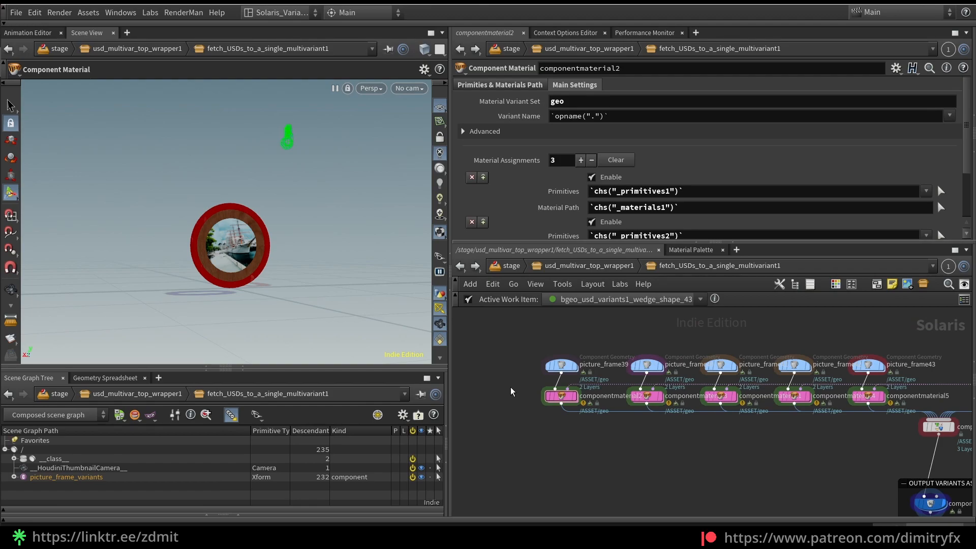
# Pull the picture_frame39 node out of its row and review its parameter interface and the Get Variant BGEO and Get Variant USD presets
pyautogui.moveTo(561, 365); pyautogui.dragTo(525, 363)
pyautogui.scroll(1, 525, 365)
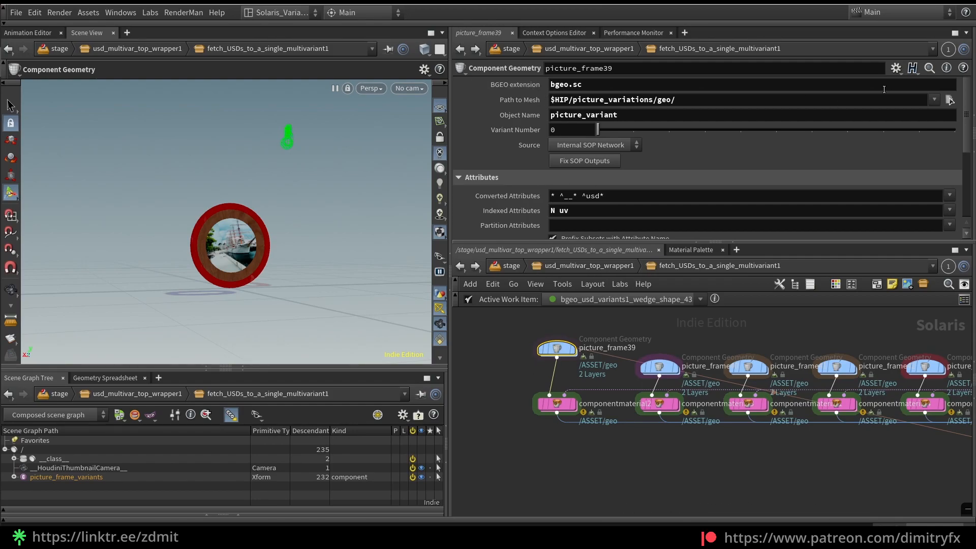
pyautogui.click(895, 74)
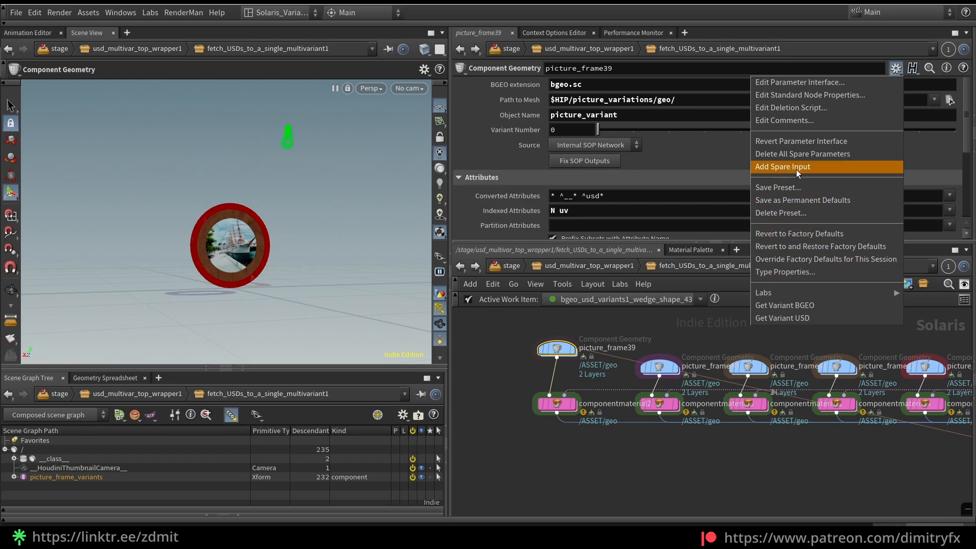
pyautogui.click(799, 83)
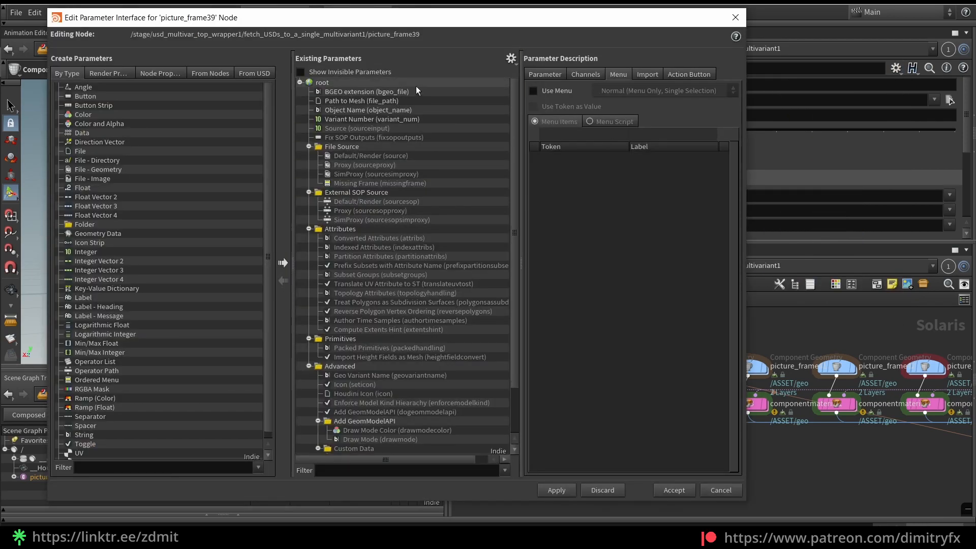
pyautogui.click(104, 197)
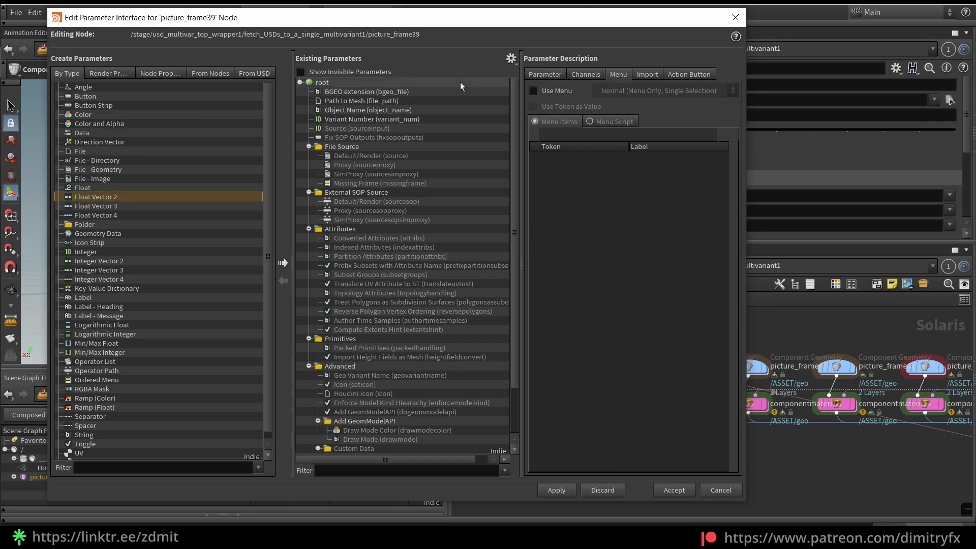
pyautogui.click(735, 19)
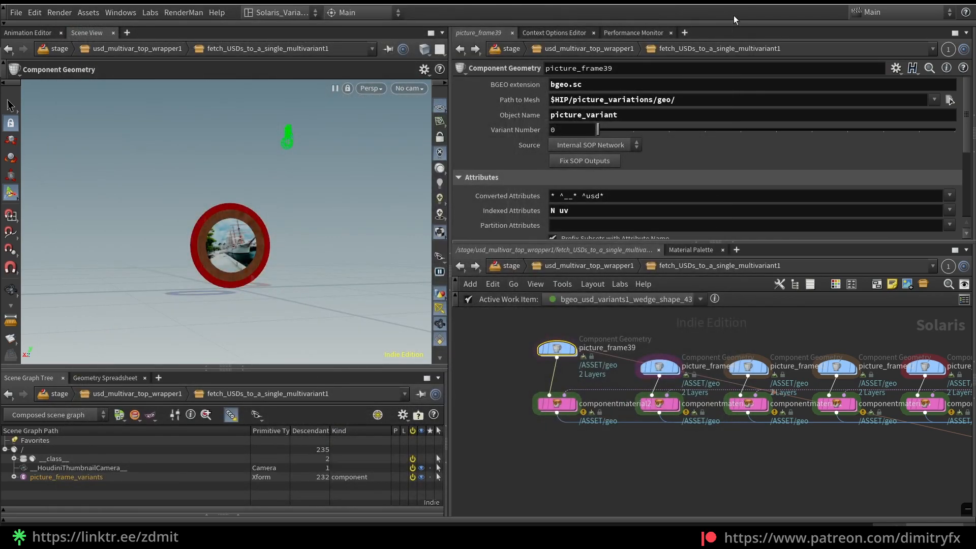
pyautogui.click(896, 67)
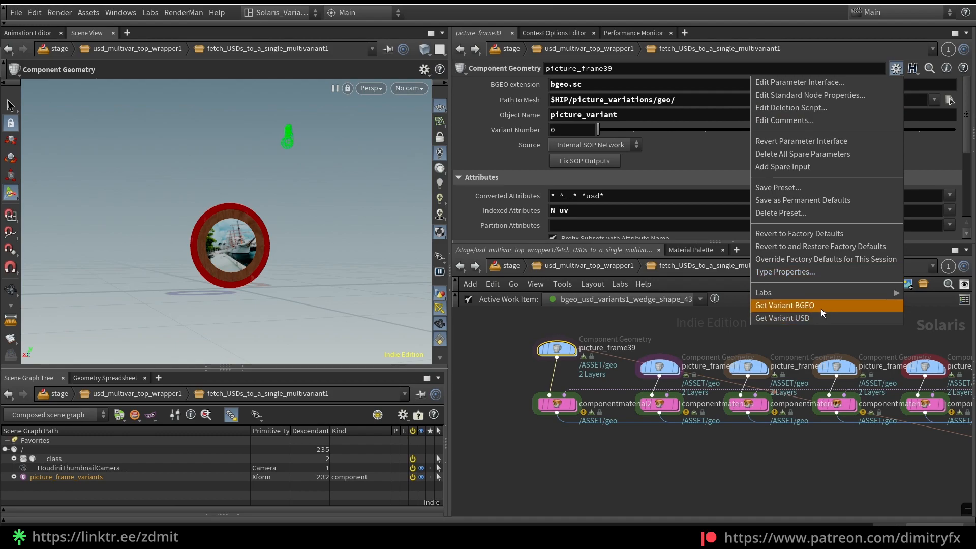
pyautogui.click(786, 316)
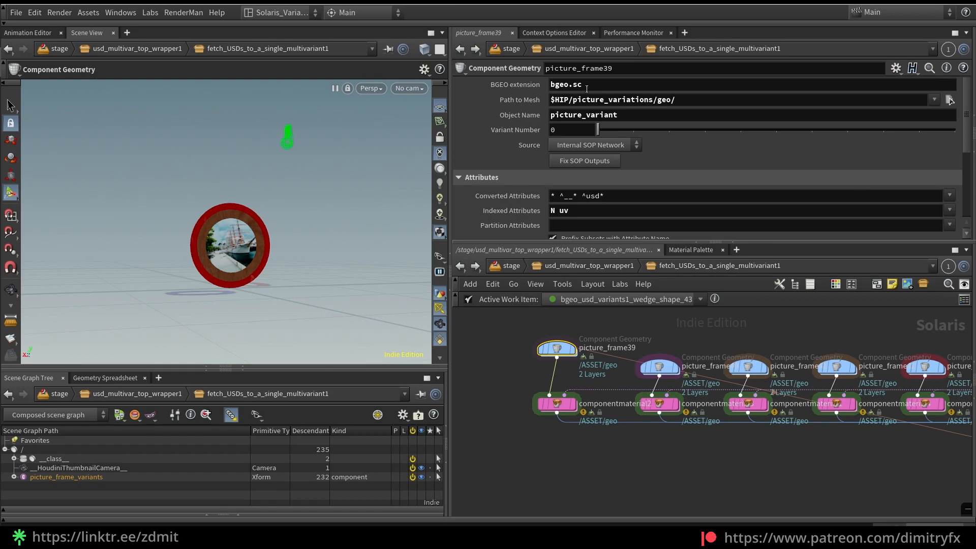
# Look into picture_frame39's internal geometry network and review its BGEO extension, mesh path and object name parameters
pyautogui.doubleClick(557, 348)
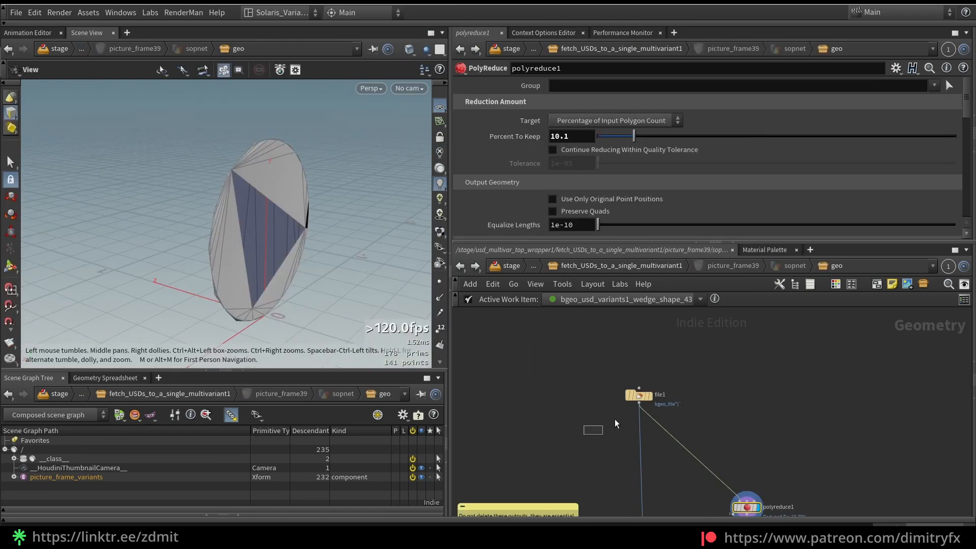
pyautogui.click(460, 266)
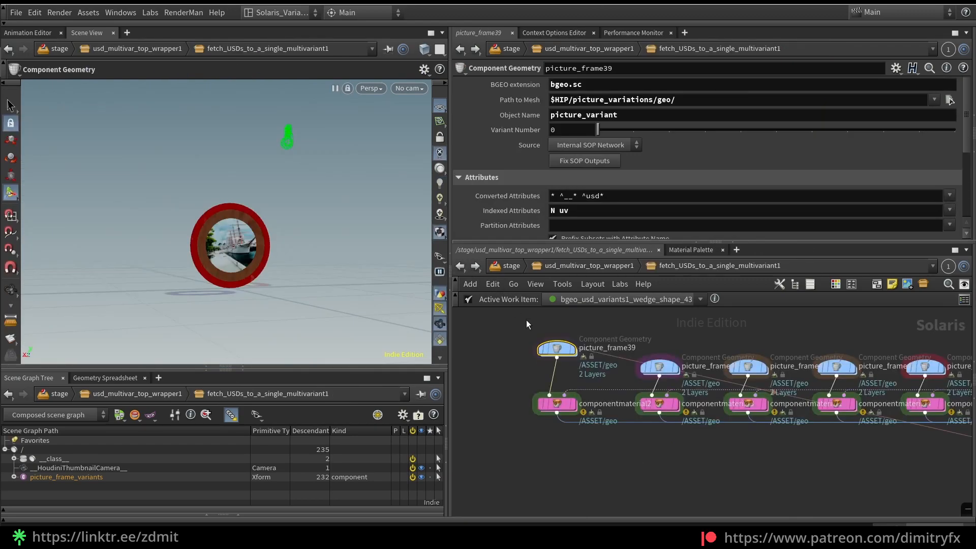
pyautogui.doubleClick(571, 85)
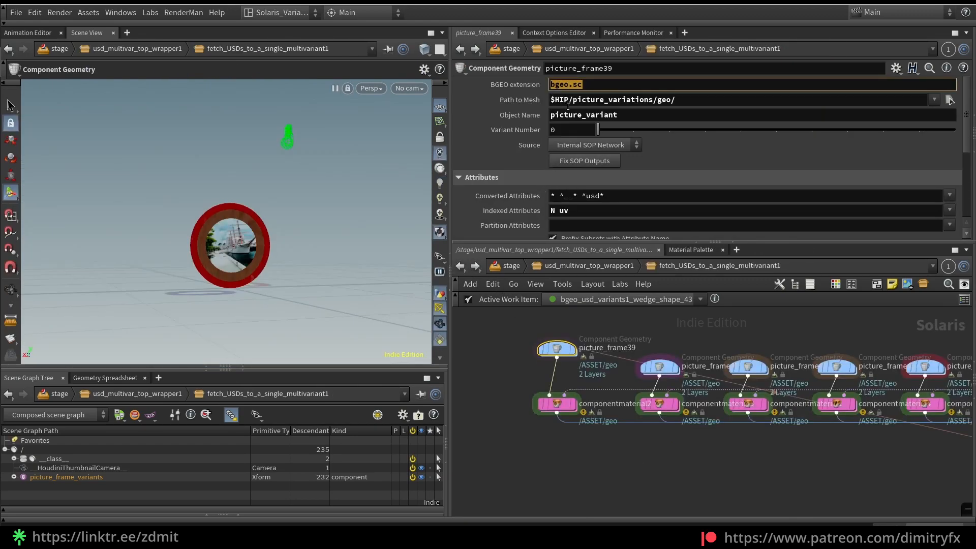
pyautogui.click(596, 85)
pyautogui.tripleClick(599, 100)
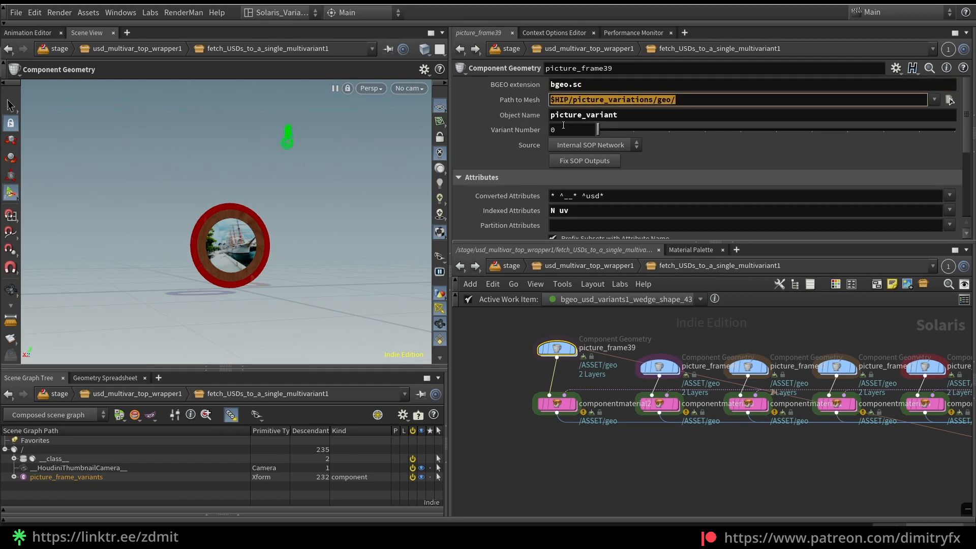
pyautogui.doubleClick(580, 115)
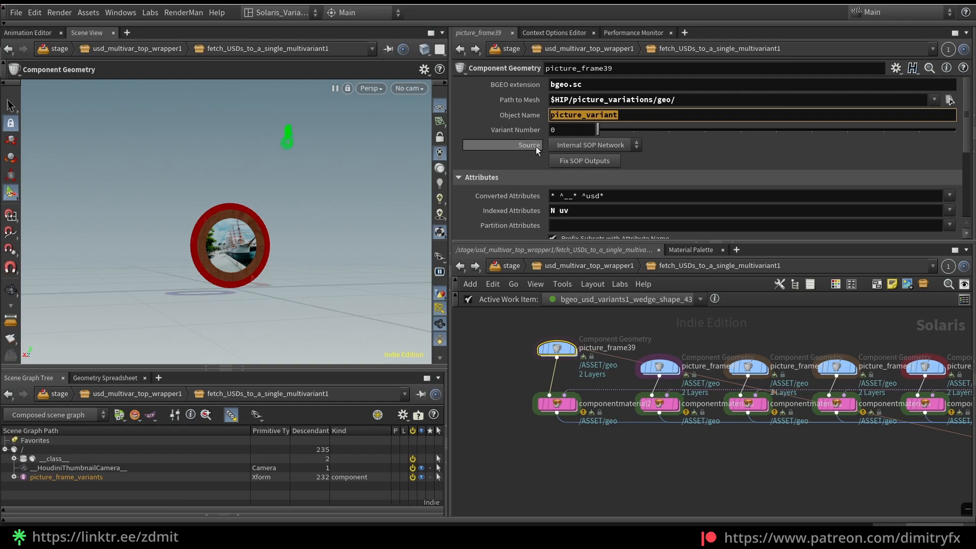
# Enter picture_frame39's geometry network and display the file1 node to inspect its file path expression and the full-resolution frame
pyautogui.doubleClick(559, 349)
pyautogui.scroll(-2, 588, 413)
pyautogui.scroll(3, 610, 448)
pyautogui.moveTo(588, 413); pyautogui.dragTo(562, 442, button='middle')
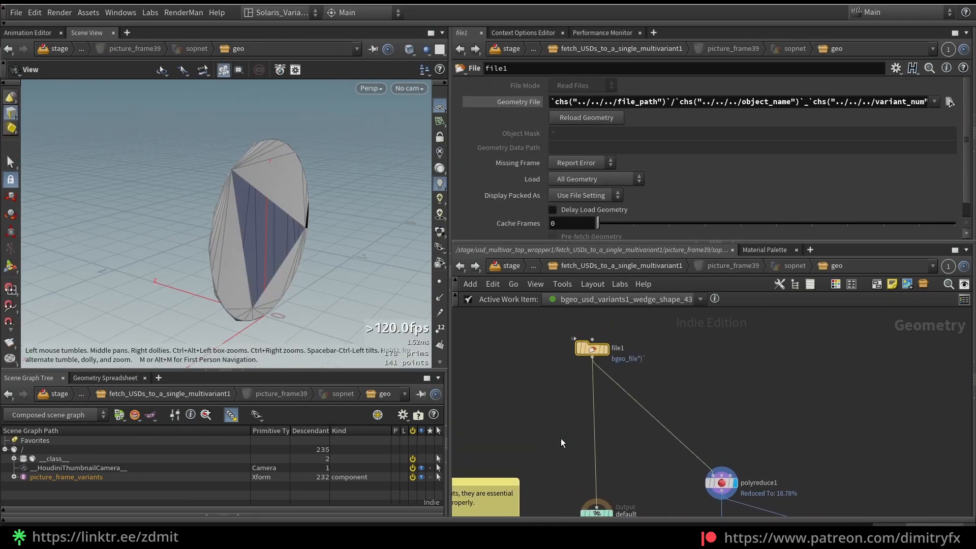
pyautogui.click(604, 349)
pyautogui.moveTo(256, 250); pyautogui.dragTo(244, 249)
# Move the polyreduce1 and simproxy nodes up in the network and display the reduced geometry of polyreduce1
pyautogui.moveTo(655, 416); pyautogui.dragTo(622, 367, button='middle')
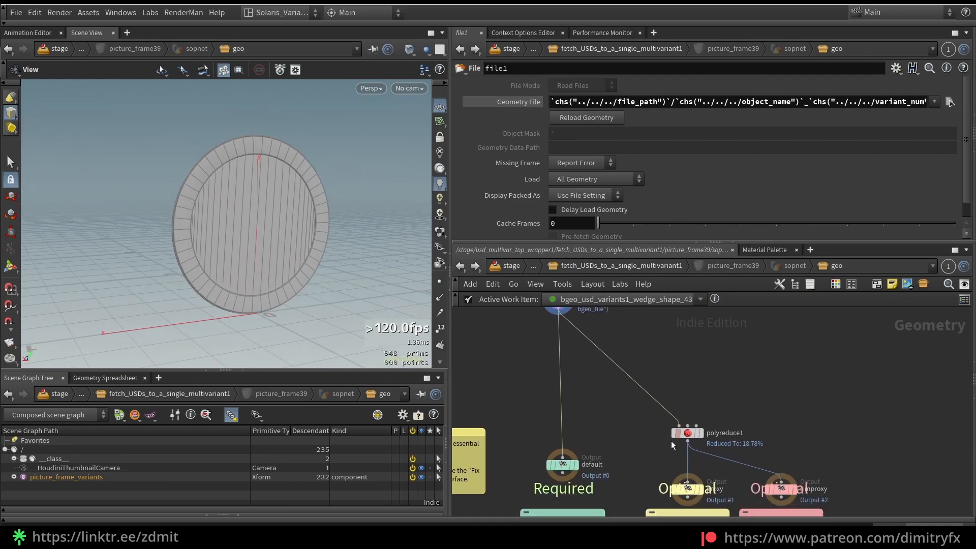
pyautogui.moveTo(688, 433); pyautogui.dragTo(683, 408)
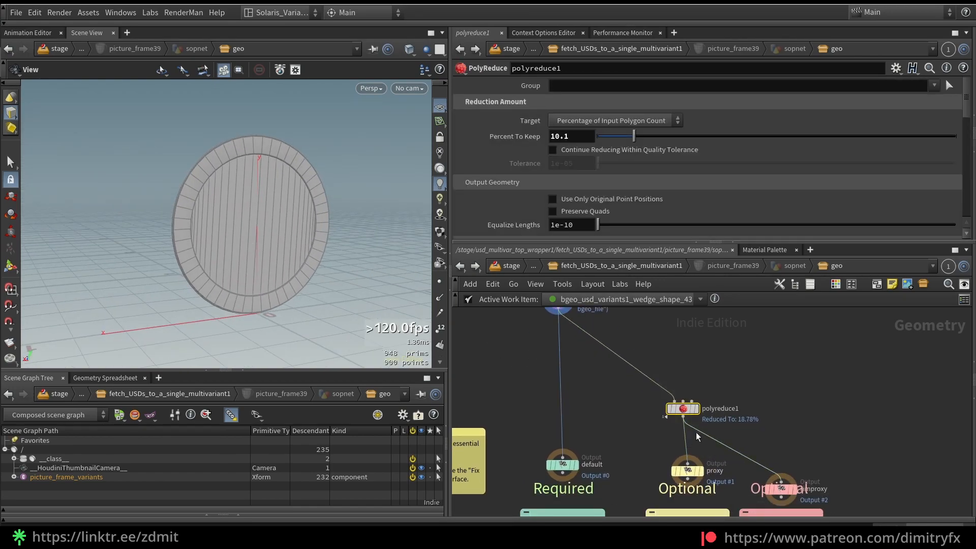
pyautogui.click(696, 409)
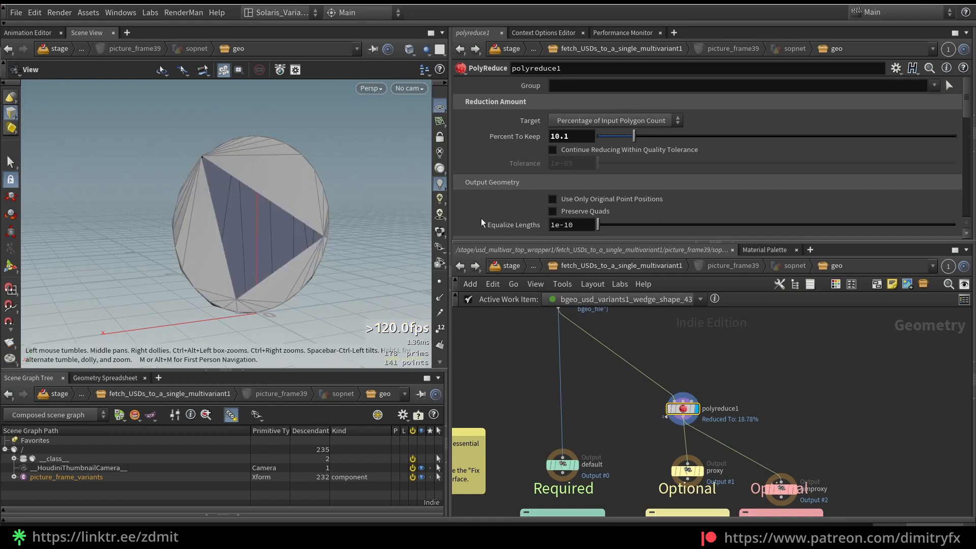
pyautogui.moveTo(783, 488); pyautogui.dragTo(772, 455)
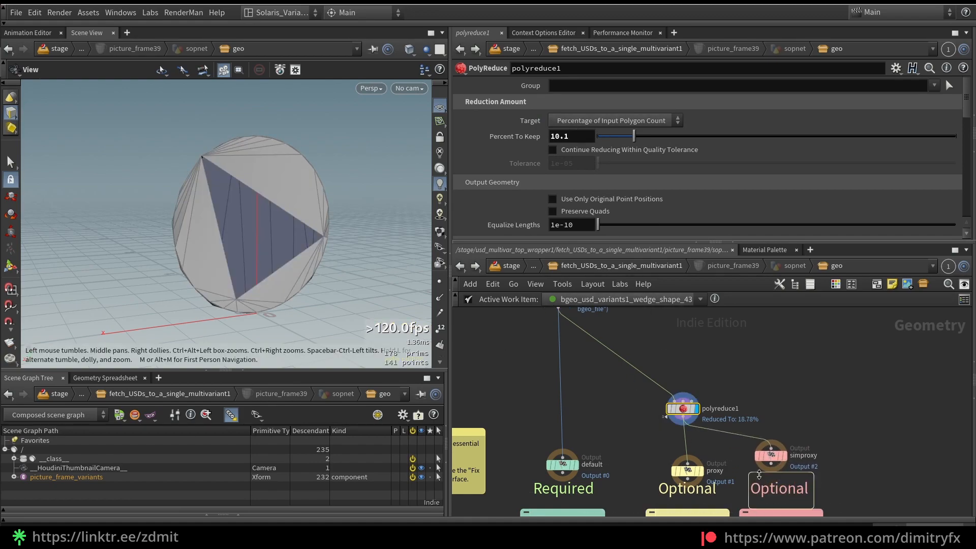
# Return to the variants network and compare the Variant Number parameter across picture_frame40, picture_frame42 and picture_frame43
pyautogui.press('u')
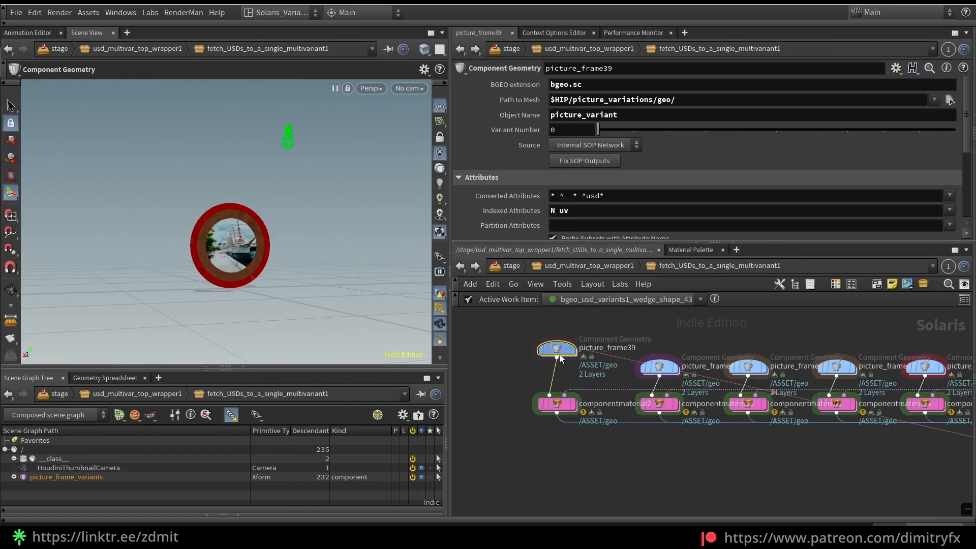
pyautogui.moveTo(617, 341); pyautogui.dragTo(685, 388)
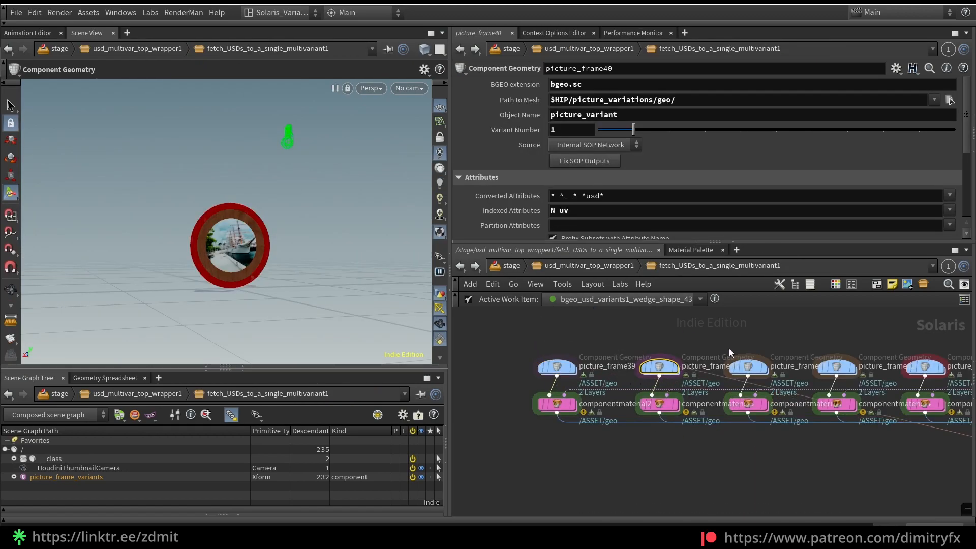
pyautogui.moveTo(800, 338); pyautogui.dragTo(710, 326, button='middle')
pyautogui.click(750, 354)
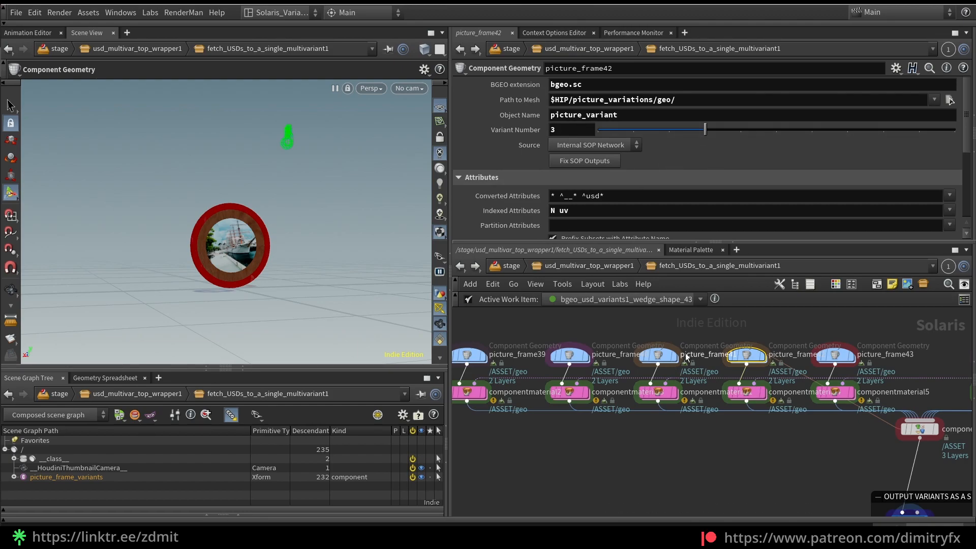
pyautogui.click(565, 354)
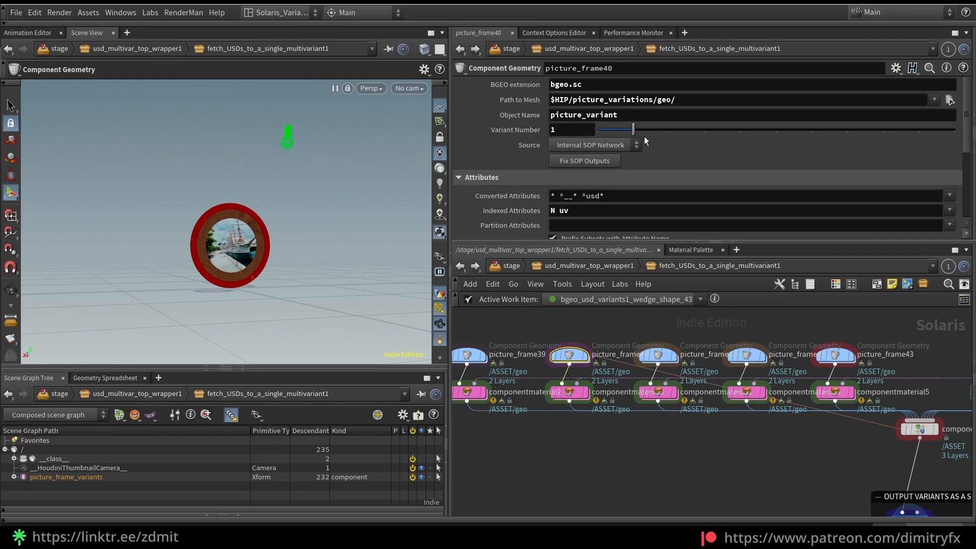
pyautogui.click(757, 360)
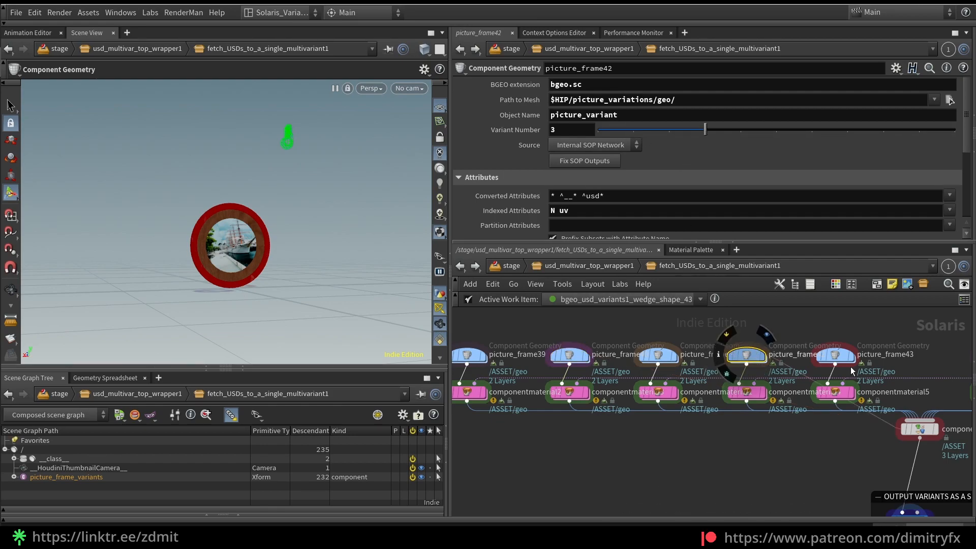
pyautogui.moveTo(773, 331); pyautogui.dragTo(834, 362)
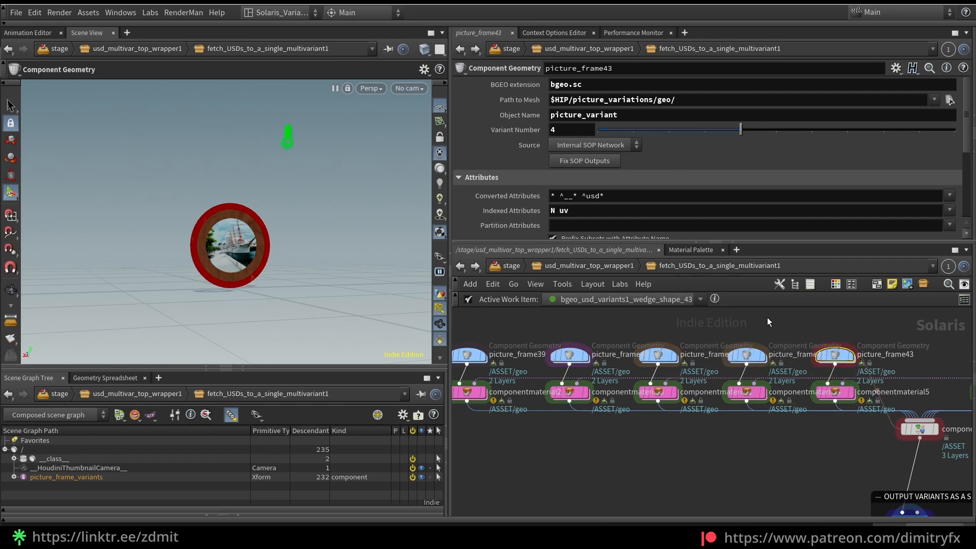
pyautogui.scroll(-2, 731, 431)
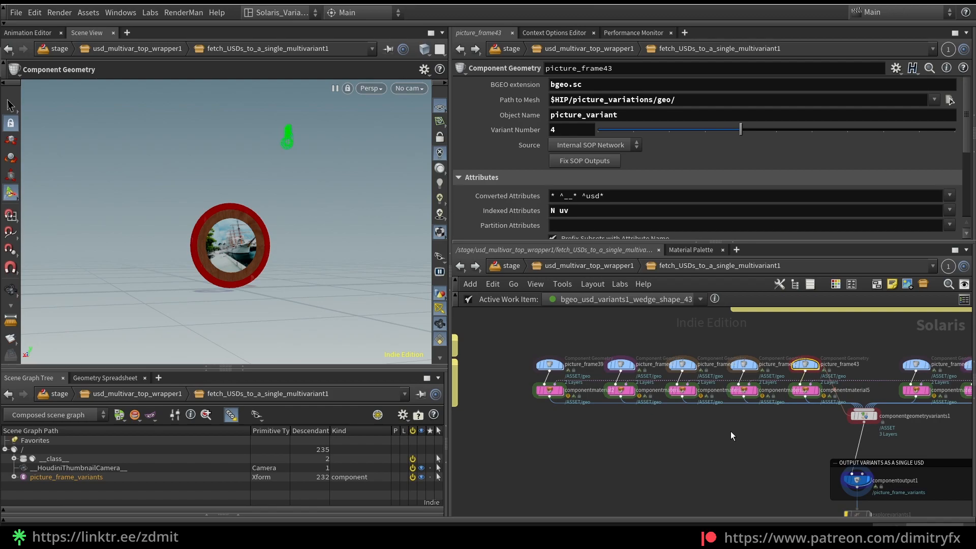
# Try the suffixes _2, _10 and _4 on picture_frame43's object name and remove them again
pyautogui.click(635, 114)
pyautogui.write('_4')
pyautogui.press('BackSpace')
pyautogui.write('2')
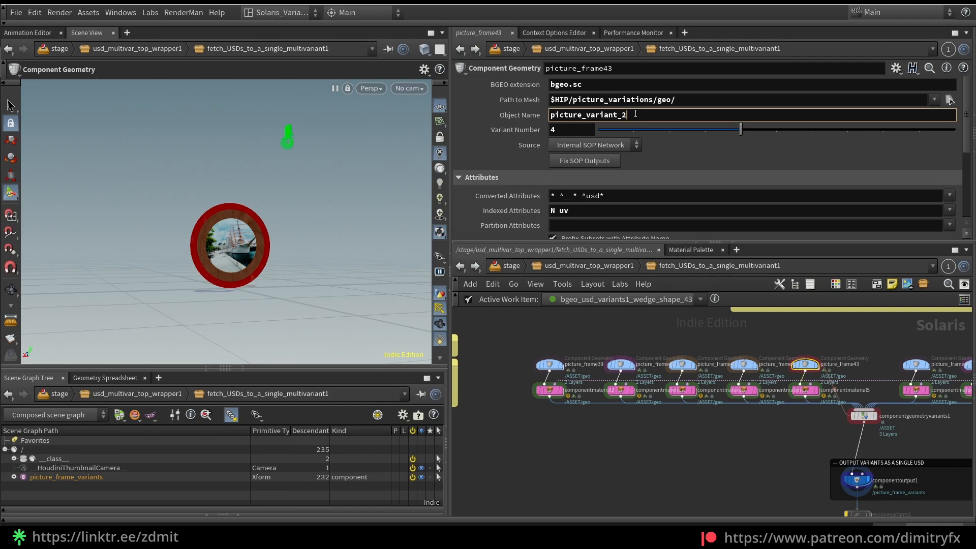
pyautogui.press('BackSpace')
pyautogui.write('10')
pyautogui.press('BackSpace')
pyautogui.press('BackSpace')
pyautogui.click(574, 131)
pyautogui.click(642, 114)
pyautogui.write('4')
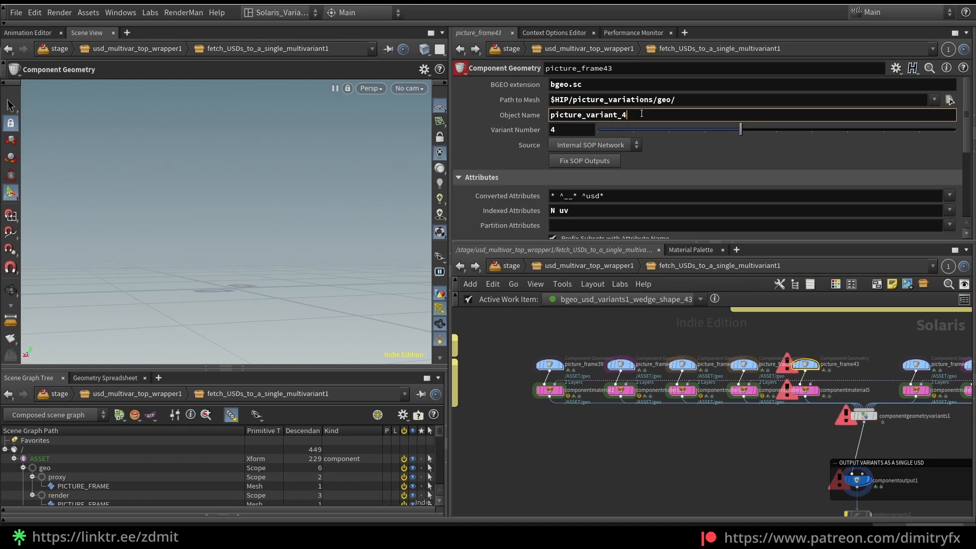
pyautogui.press('BackSpace')
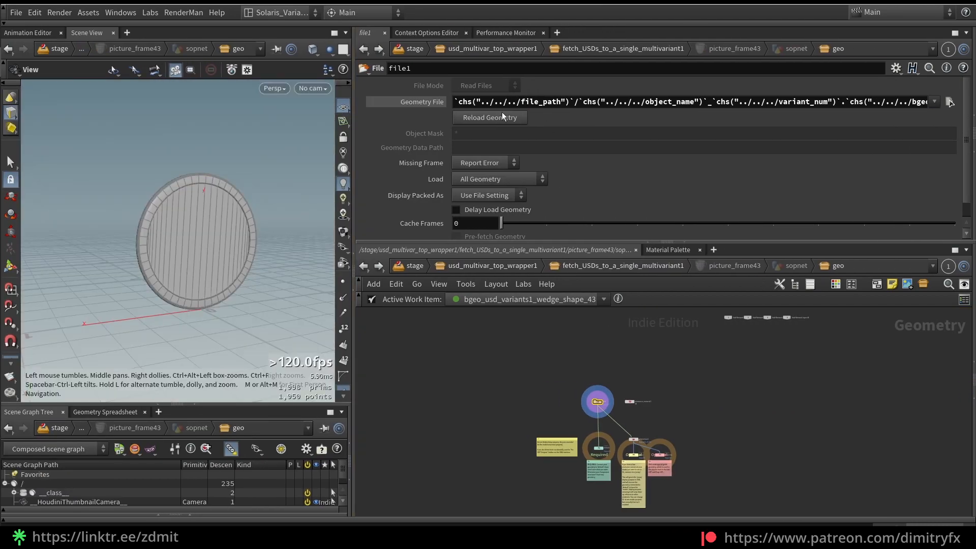
# Widen the parameter area and examine the object name, variant number and BGEO references in file1's Geometry File expression
pyautogui.click(560, 101)
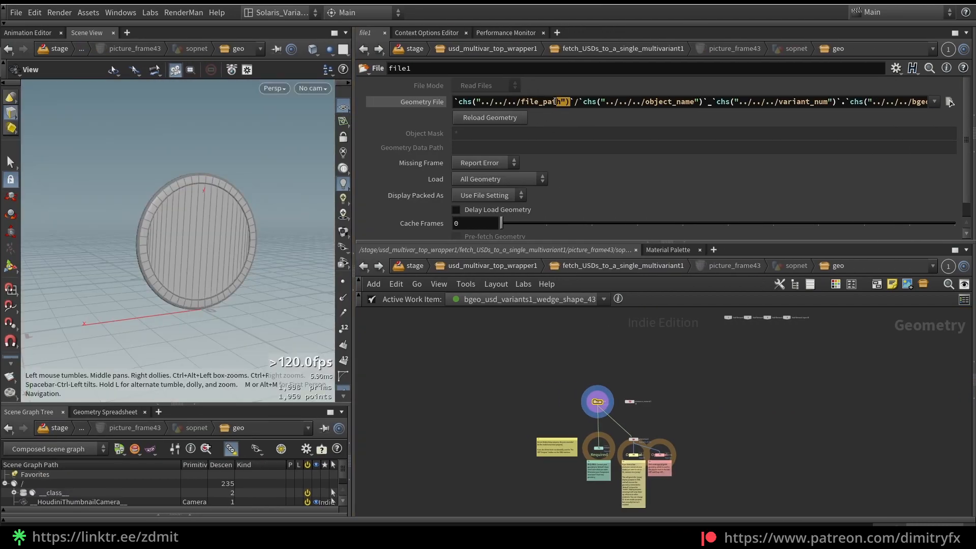
pyautogui.moveTo(695, 101); pyautogui.dragTo(653, 97)
pyautogui.moveTo(794, 100); pyautogui.dragTo(974, 108)
pyautogui.click(834, 103)
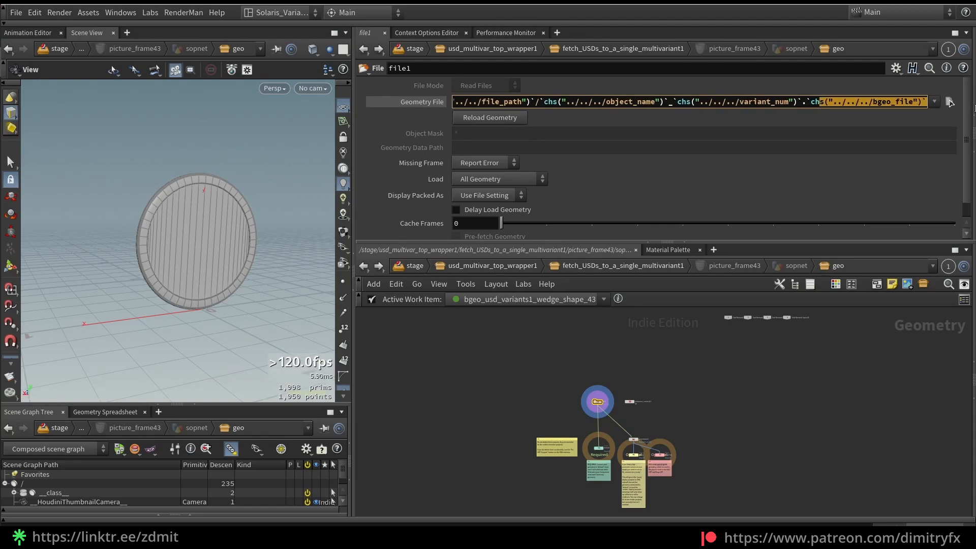
pyautogui.click(899, 105)
# Go back up to the fetch_USDs_to_a_single_multivariant1 network and examine the textured picture frame up close from the front
pyautogui.click(602, 266)
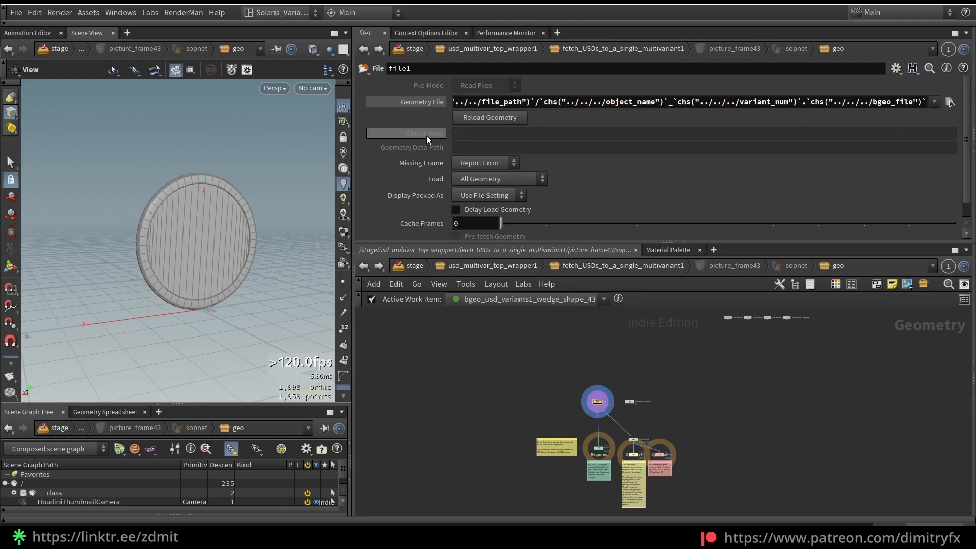
pyautogui.scroll(-3, 534, 447)
pyautogui.moveTo(497, 348); pyautogui.dragTo(807, 429)
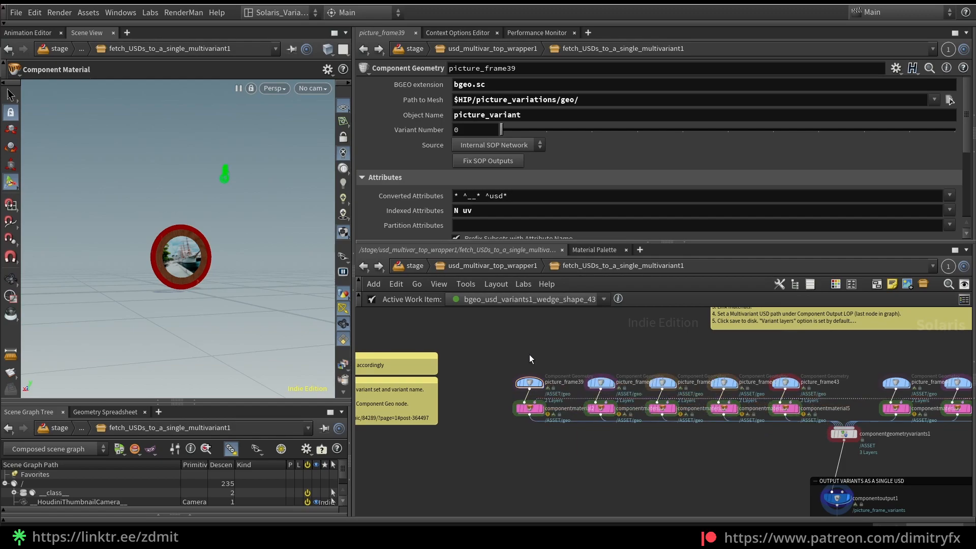
pyautogui.moveTo(173, 254)
pyautogui.keyDown('alt'); pyautogui.mouseDown(button='right')
pyautogui.moveTo(206, 235)
pyautogui.moveTo(168, 245)
pyautogui.mouseUp(button='right'); pyautogui.keyUp('alt')
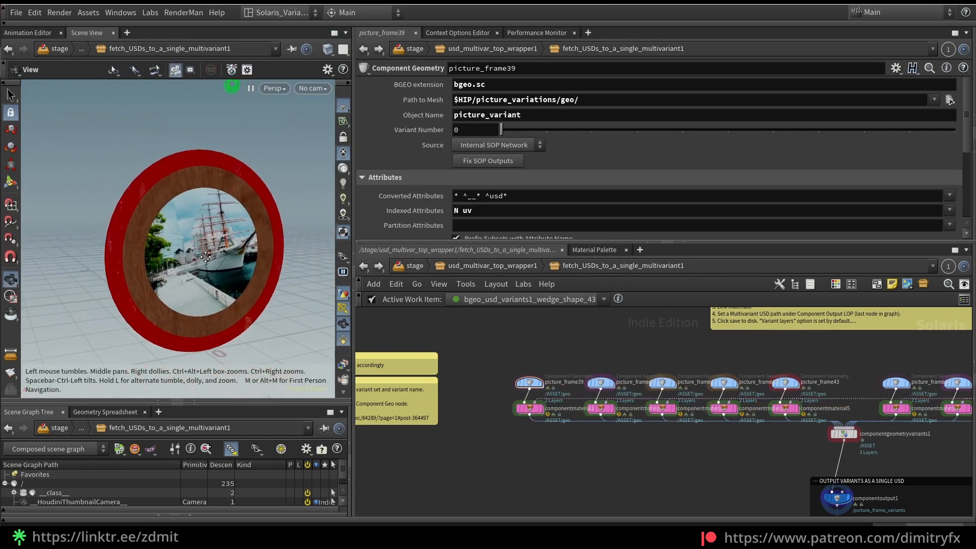
pyautogui.keyDown('alt'); pyautogui.moveTo(166, 244); pyautogui.dragTo(205, 248); pyautogui.keyUp('alt')
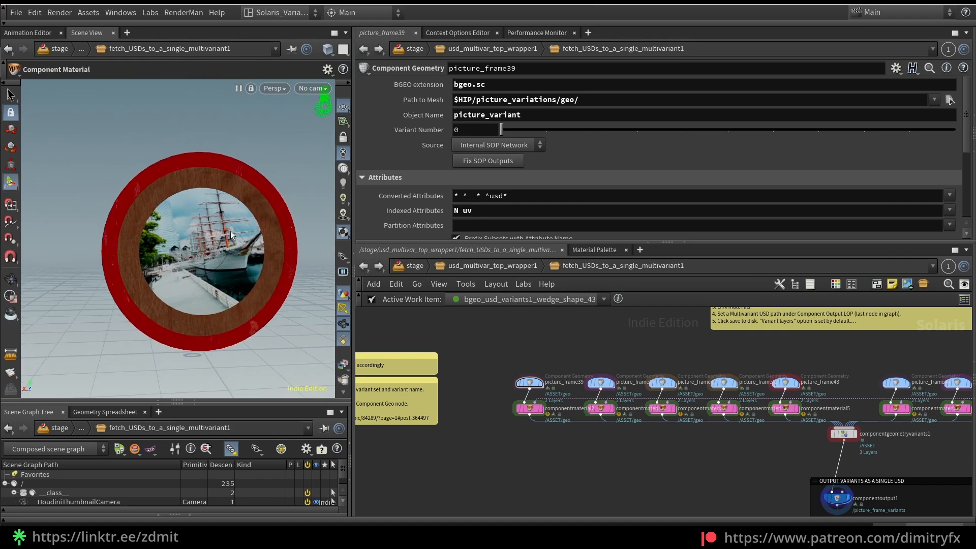
# Display picture_frame44's untextured geometry, followed by the output of its component material node
pyautogui.moveTo(753, 418); pyautogui.dragTo(519, 407, button='middle')
pyautogui.moveTo(632, 334); pyautogui.dragTo(683, 373)
pyautogui.press('r')
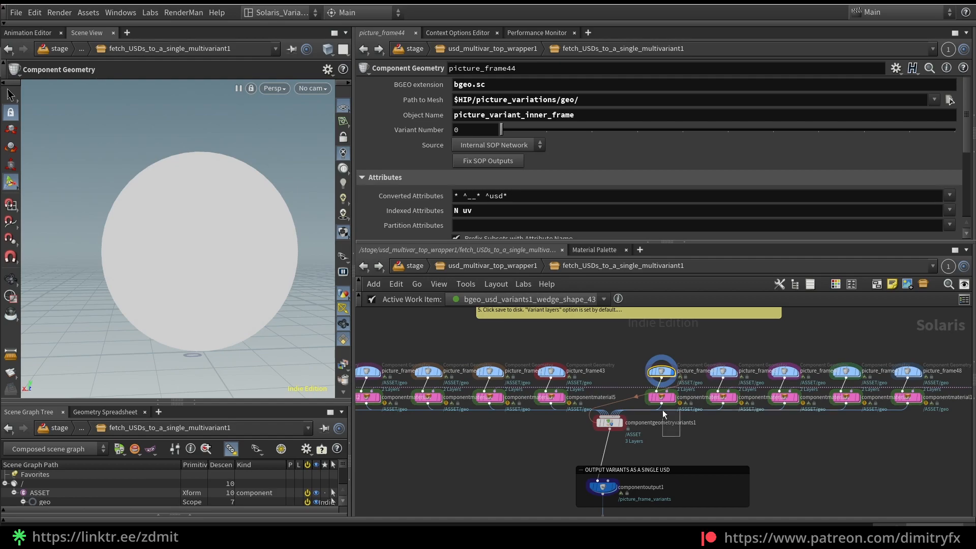
pyautogui.moveTo(672, 422); pyautogui.dragTo(654, 396)
pyautogui.press('r')
# Compare the textured variants by displaying the neighbouring component material, componentmaterial5 and finally componentmaterial6
pyautogui.click(721, 400)
pyautogui.press('r')
pyautogui.click(555, 400)
pyautogui.press('r')
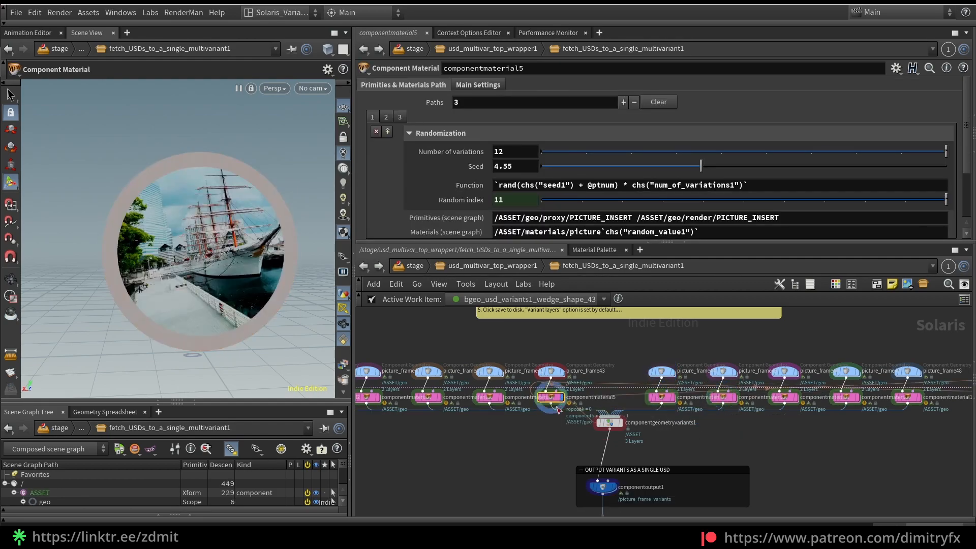
pyautogui.click(661, 397)
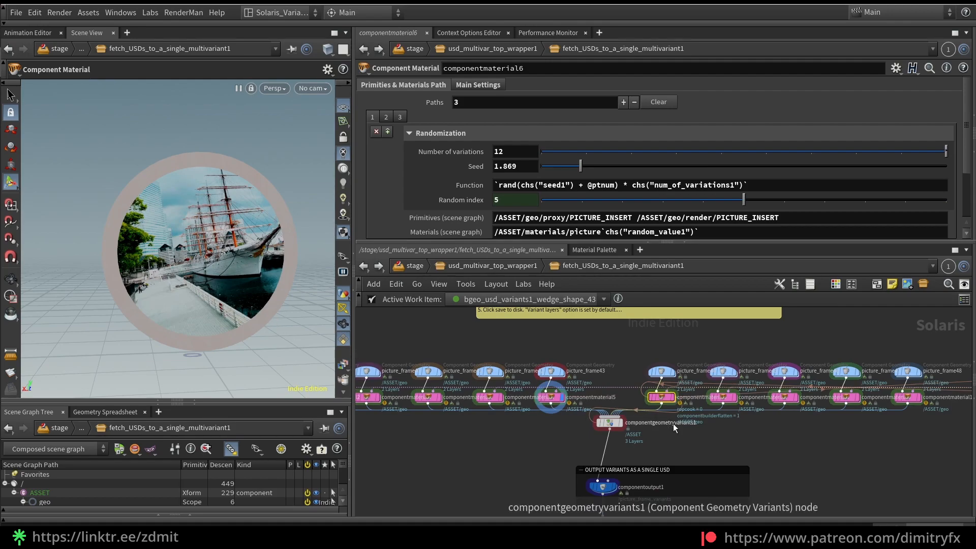
pyautogui.press('r')
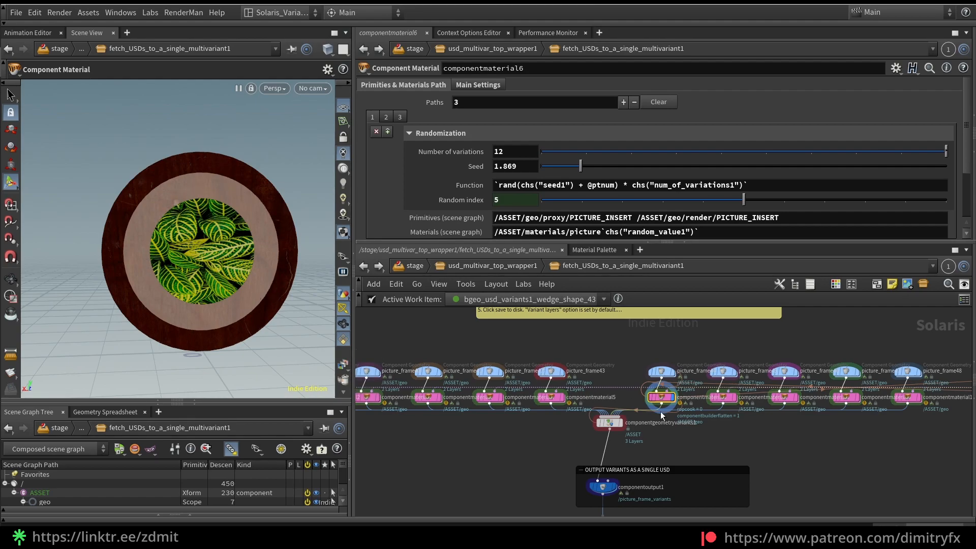
# Select componentmaterial2 and review its Primitives & Materials Path settings for randomizing materials
pyautogui.scroll(-3, 812, 444)
pyautogui.scroll(4, 439, 436)
pyautogui.click(479, 390)
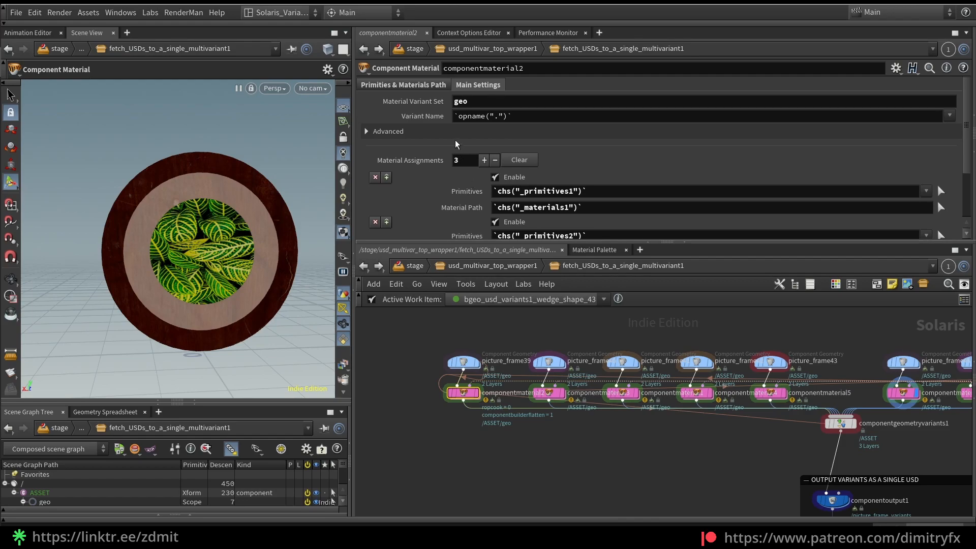
pyautogui.click(408, 85)
pyautogui.scroll(-3, 453, 130)
pyautogui.scroll(3, 453, 129)
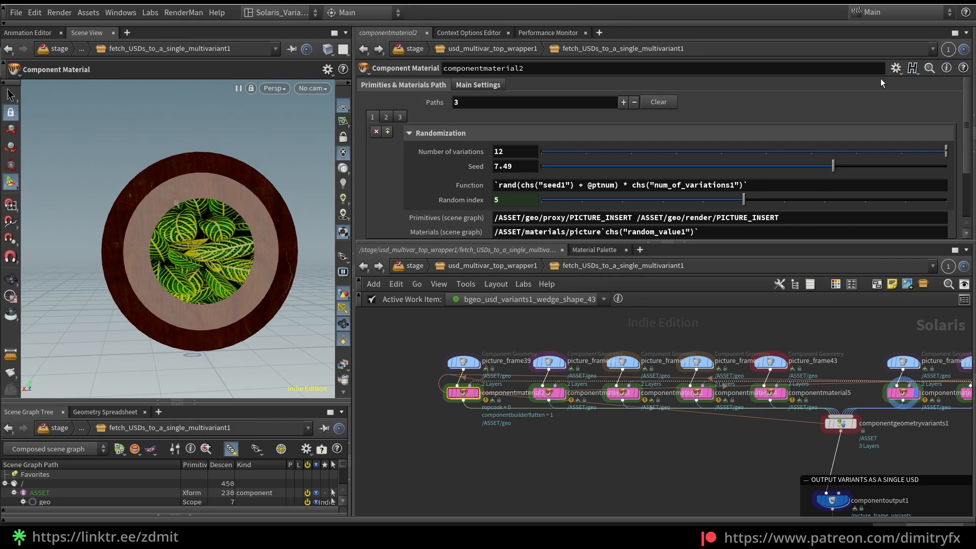
# Open componentmaterial2's parameter interface and examine the Randomization folder, its parameters and the Primitives (scene graph) entry
pyautogui.click(896, 68)
pyautogui.click(844, 83)
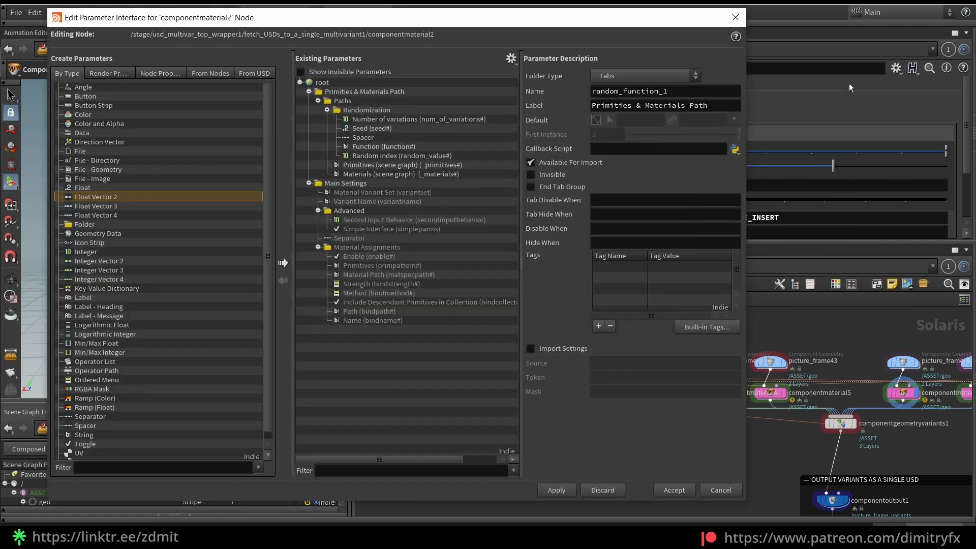
pyautogui.click(390, 111)
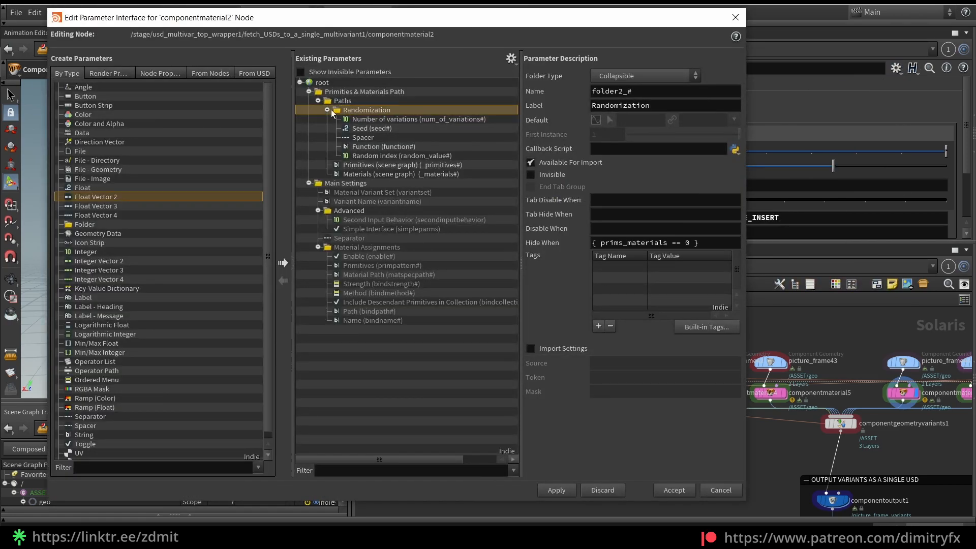
pyautogui.click(367, 165)
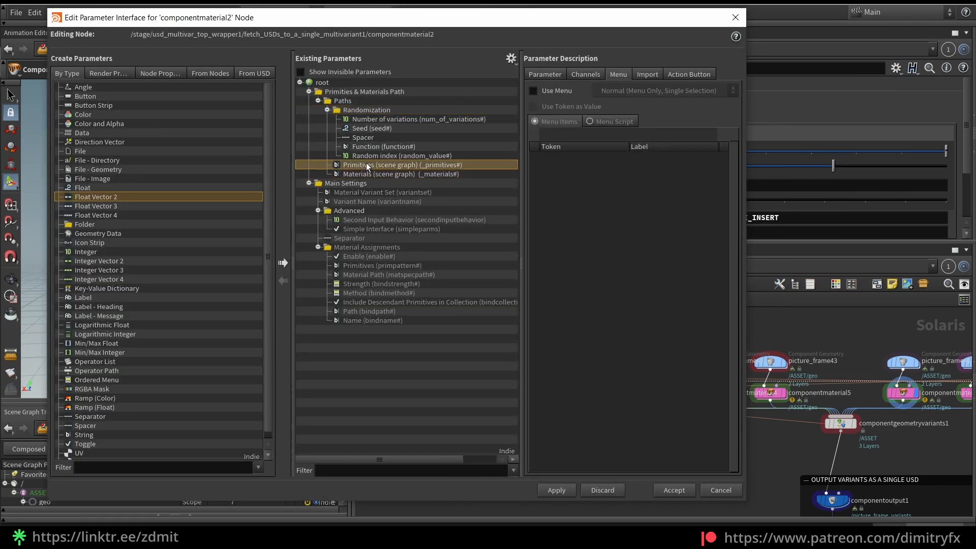
pyautogui.moveTo(366, 154); pyautogui.dragTo(368, 119)
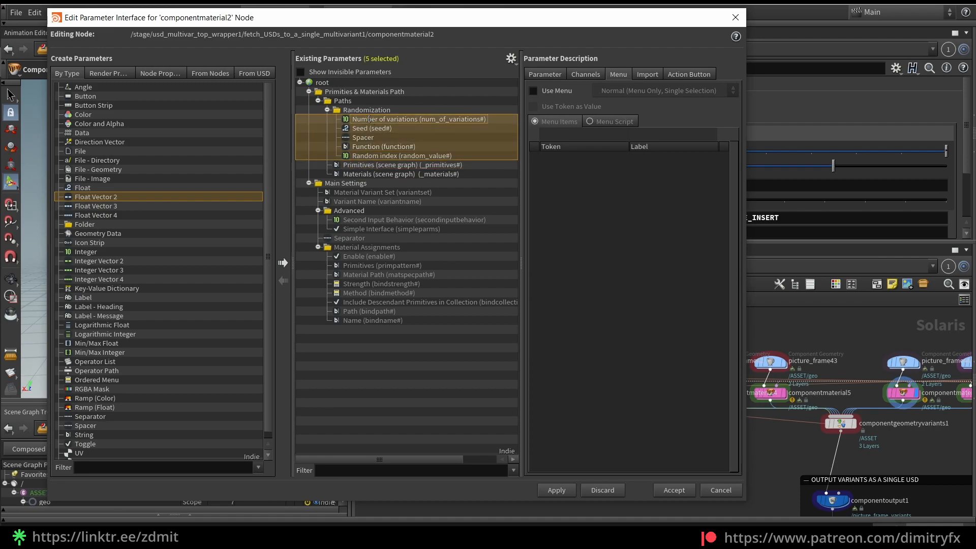
pyautogui.click(426, 139)
pyautogui.click(420, 120)
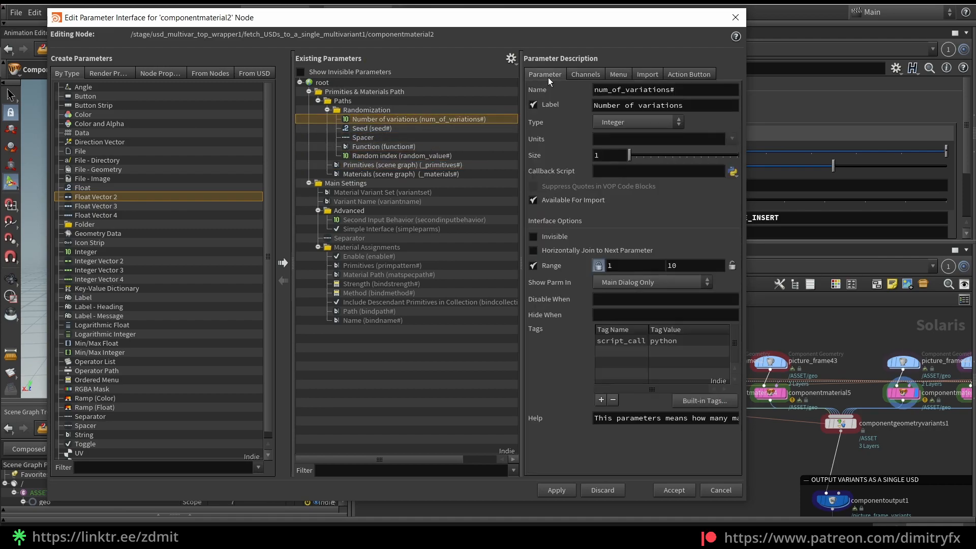
# Review the definitions of Number of variations, Seed, Function and Random index, and close the parameter interface editor
pyautogui.click(367, 110)
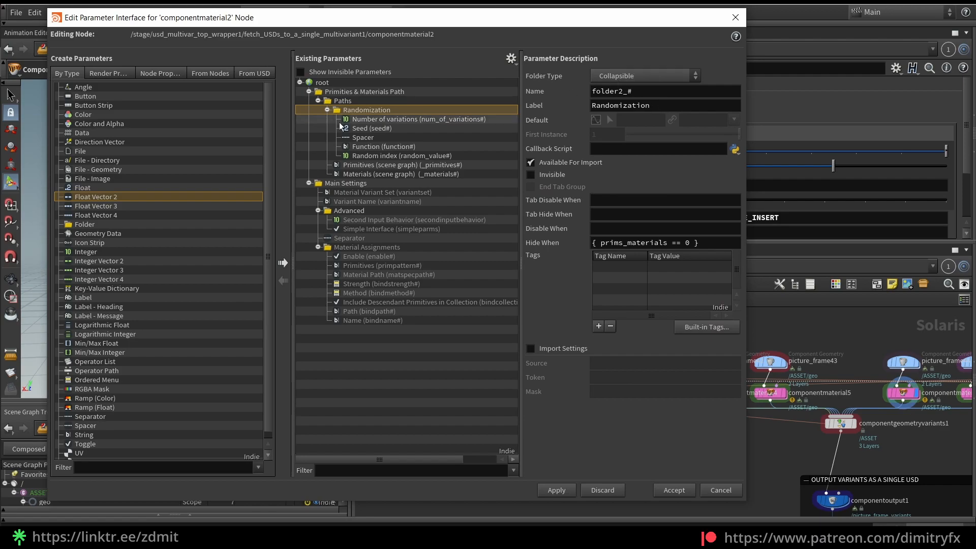
pyautogui.click(410, 120)
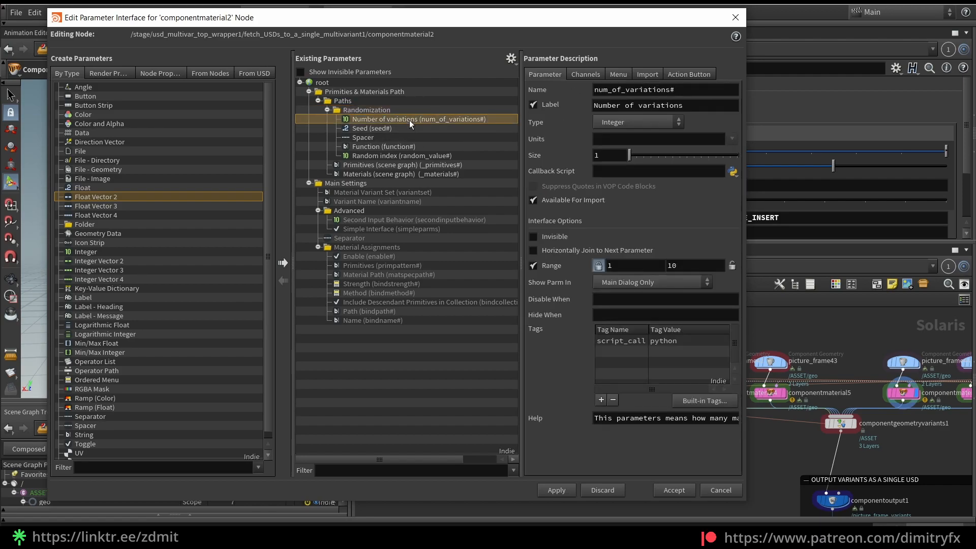
pyautogui.click(375, 129)
pyautogui.click(384, 147)
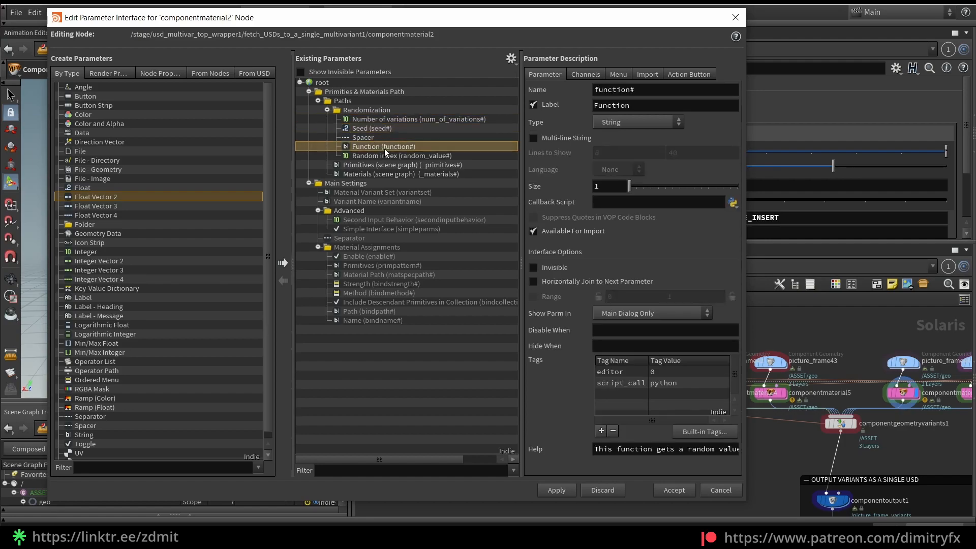
pyautogui.click(384, 155)
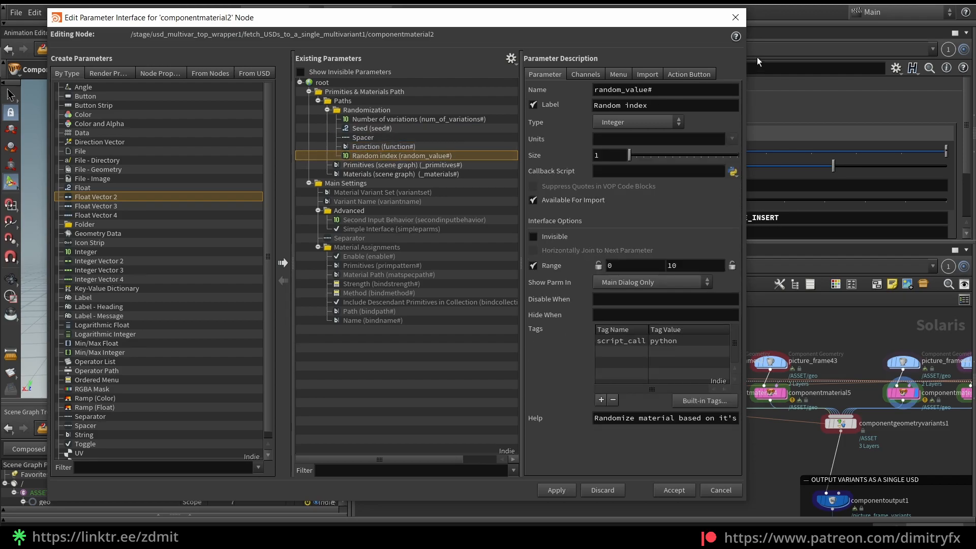
pyautogui.click(735, 17)
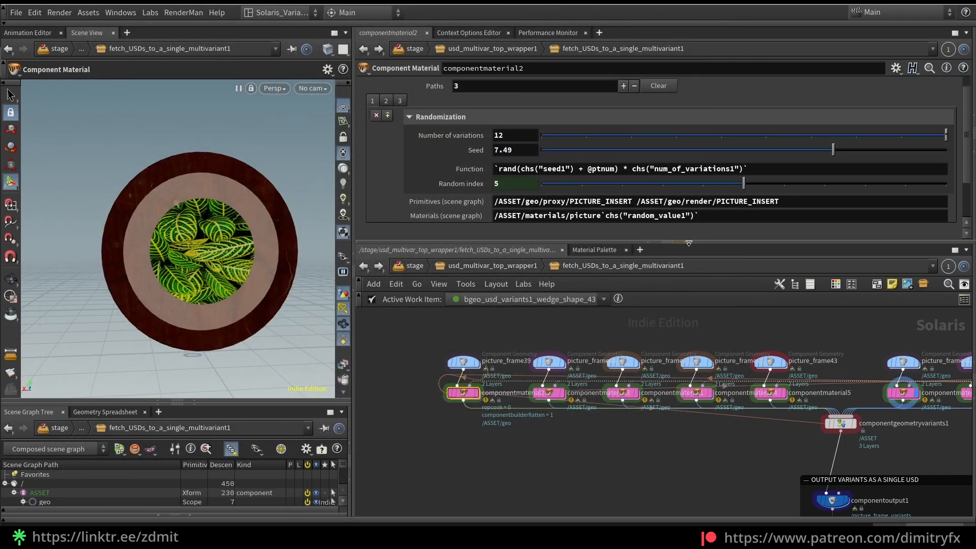
# Lower the Seed of componentmaterial2's first path and set the Seed of componentmaterial6's first path to 2.21
pyautogui.moveTo(688, 243); pyautogui.dragTo(688, 253)
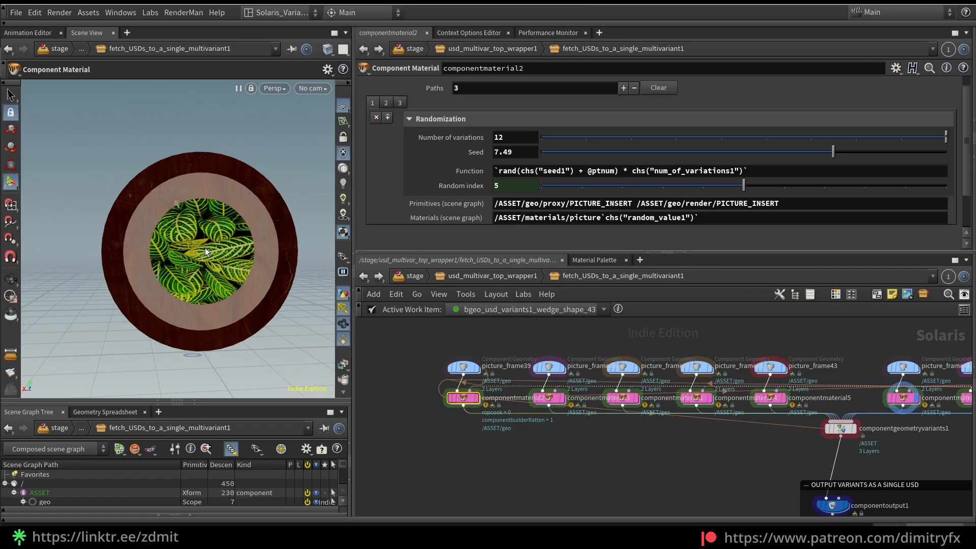
pyautogui.moveTo(833, 152); pyautogui.dragTo(801, 154)
pyautogui.click(903, 398)
pyautogui.moveTo(922, 461); pyautogui.dragTo(823, 462, button='middle')
pyautogui.moveTo(581, 153)
pyautogui.mouseDown()
pyautogui.moveTo(593, 155)
pyautogui.moveTo(547, 153)
pyautogui.moveTo(597, 156)
pyautogui.mouseUp()
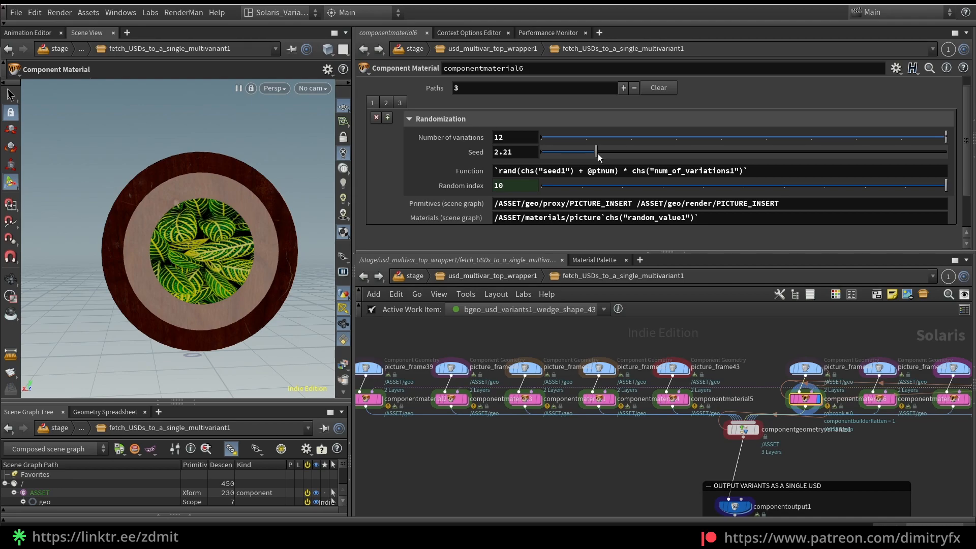
# Open materiallibrary1 and browse the image files behind picture_in's Image Path, closing the file chooser without changing the path
pyautogui.scroll(-2, 858, 445)
pyautogui.moveTo(858, 446); pyautogui.dragTo(642, 424, button='middle')
pyautogui.moveTo(897, 413); pyautogui.dragTo(802, 432, button='middle')
pyautogui.scroll(4, 856, 401)
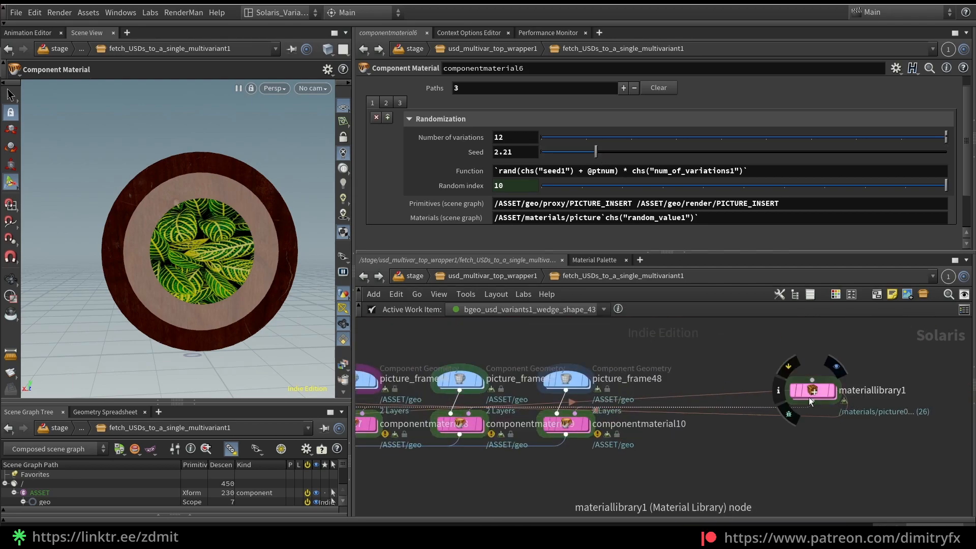
pyautogui.doubleClick(809, 396)
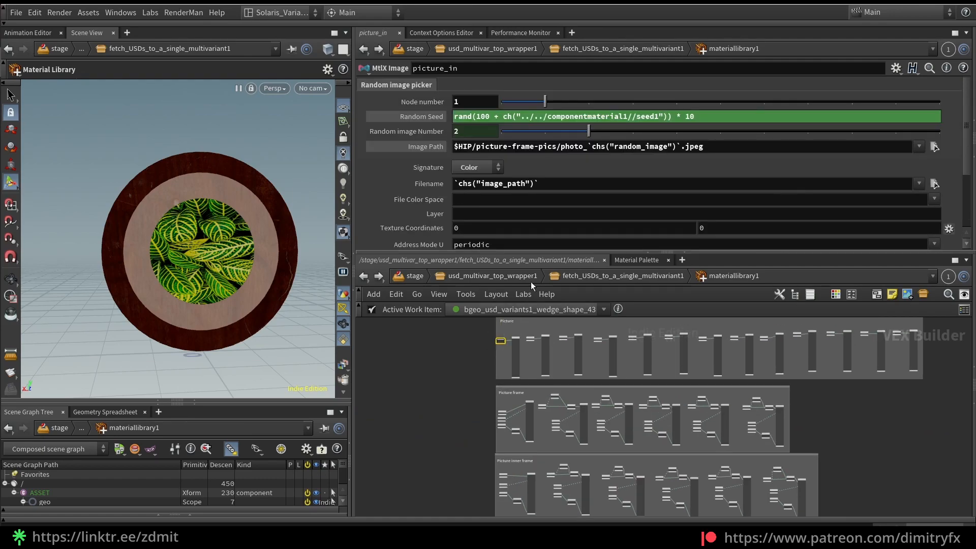
pyautogui.click(934, 146)
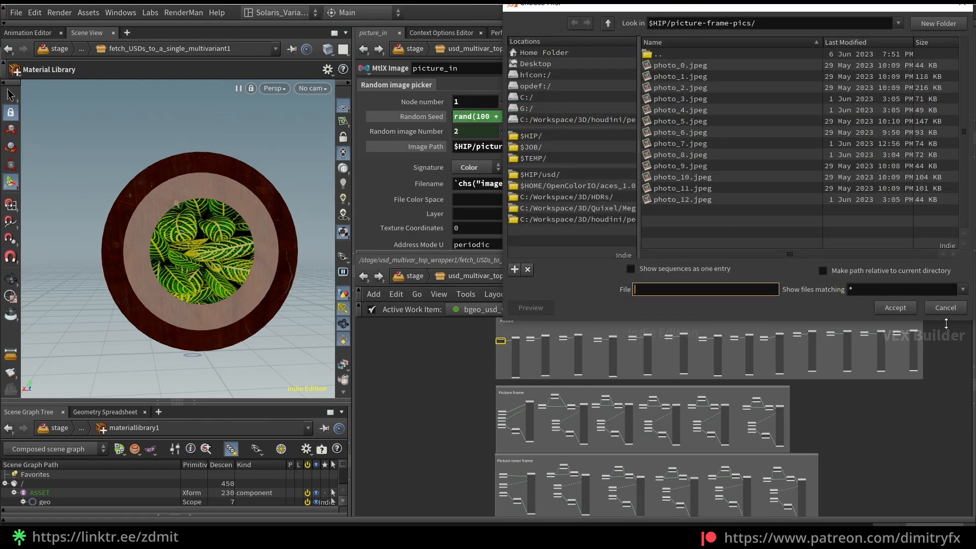
pyautogui.click(946, 307)
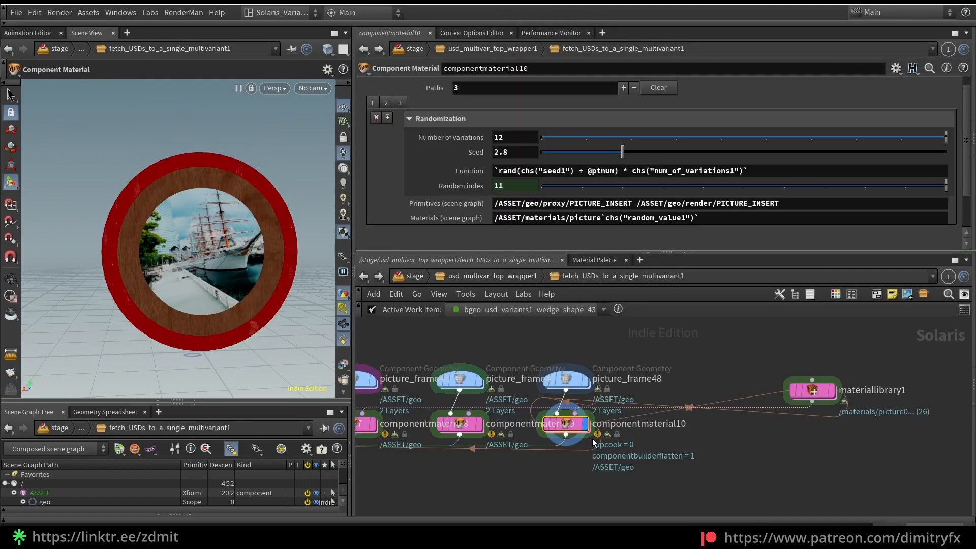
# Set the Seed of componentmaterial10's first path to 5.75
pyautogui.scroll(-3, 619, 447)
pyautogui.moveTo(622, 151); pyautogui.dragTo(653, 154)
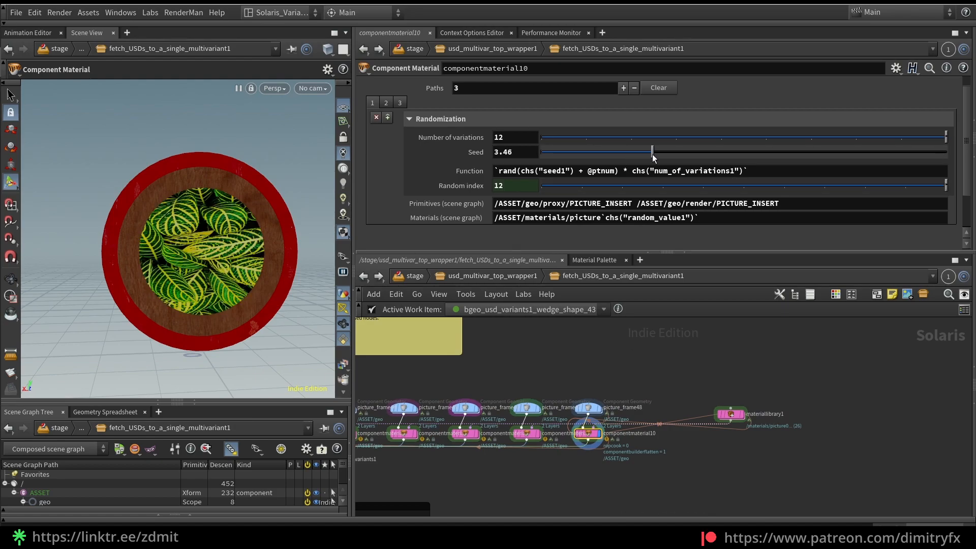
pyautogui.moveTo(667, 154); pyautogui.dragTo(755, 156)
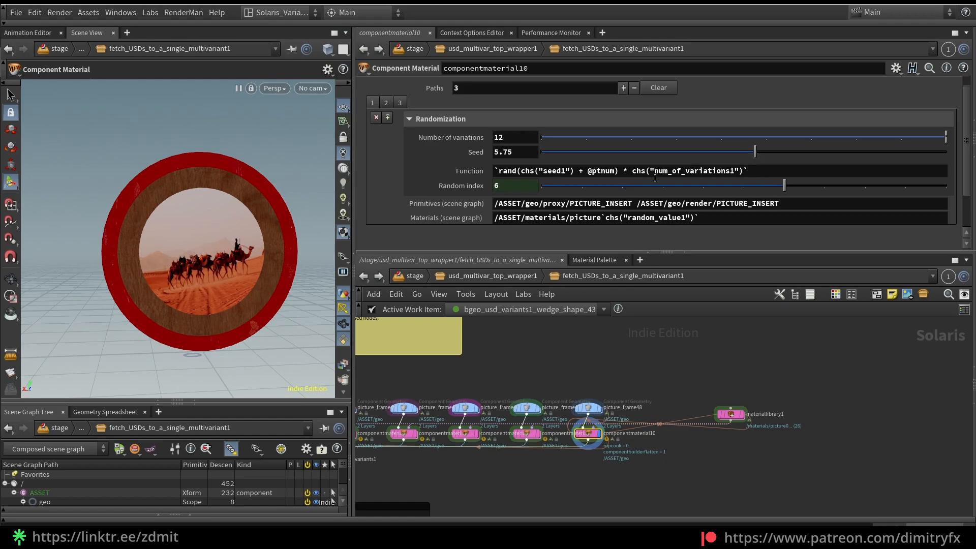
pyautogui.click(516, 184)
pyautogui.click(572, 341)
pyautogui.moveTo(521, 174); pyautogui.dragTo(750, 173)
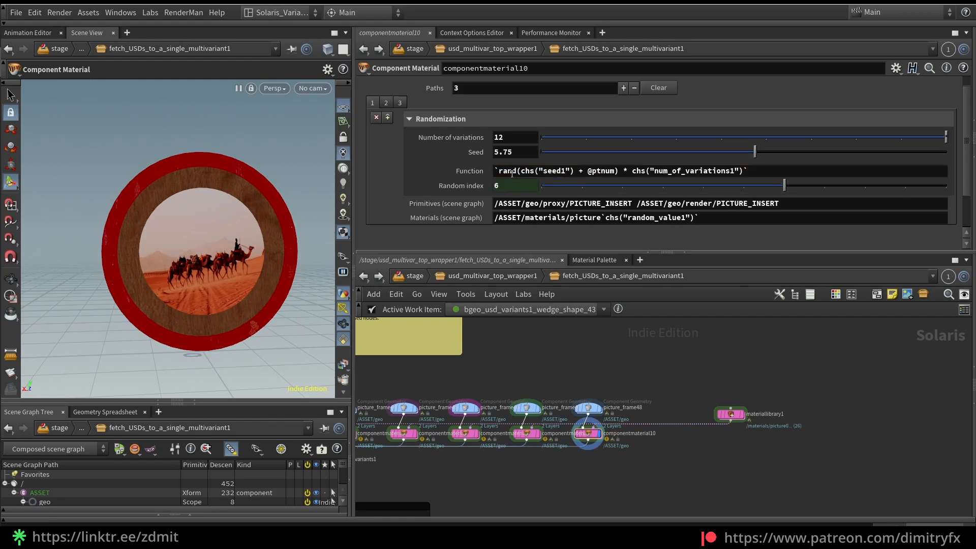
pyautogui.moveTo(499, 170); pyautogui.dragTo(523, 168)
pyautogui.moveTo(588, 171); pyautogui.dragTo(610, 170)
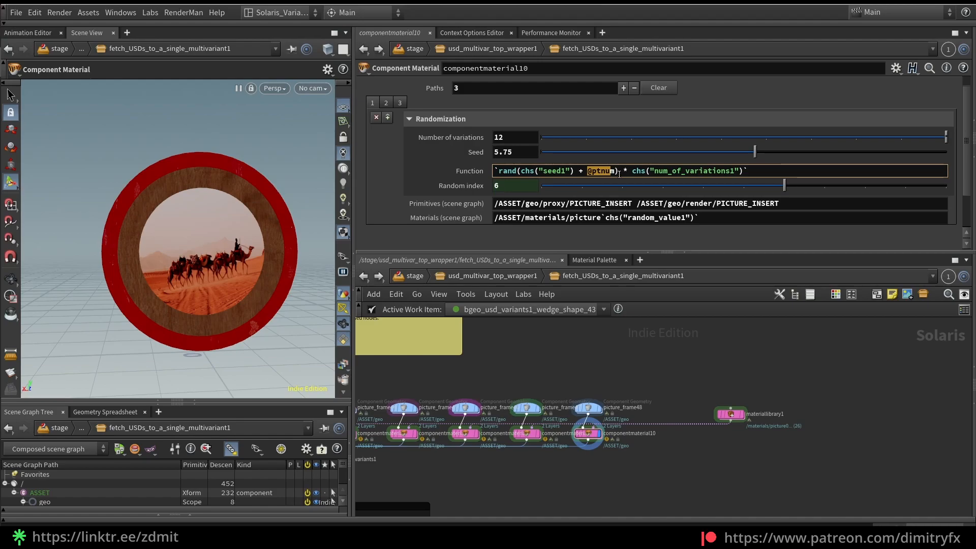
pyautogui.moveTo(617, 171); pyautogui.dragTo(588, 172)
pyautogui.click(703, 332)
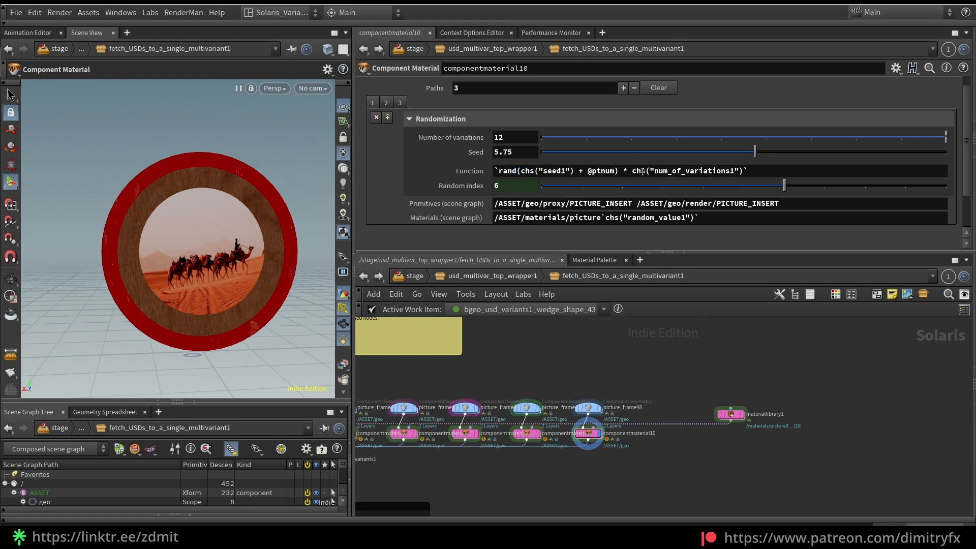
pyautogui.click(503, 136)
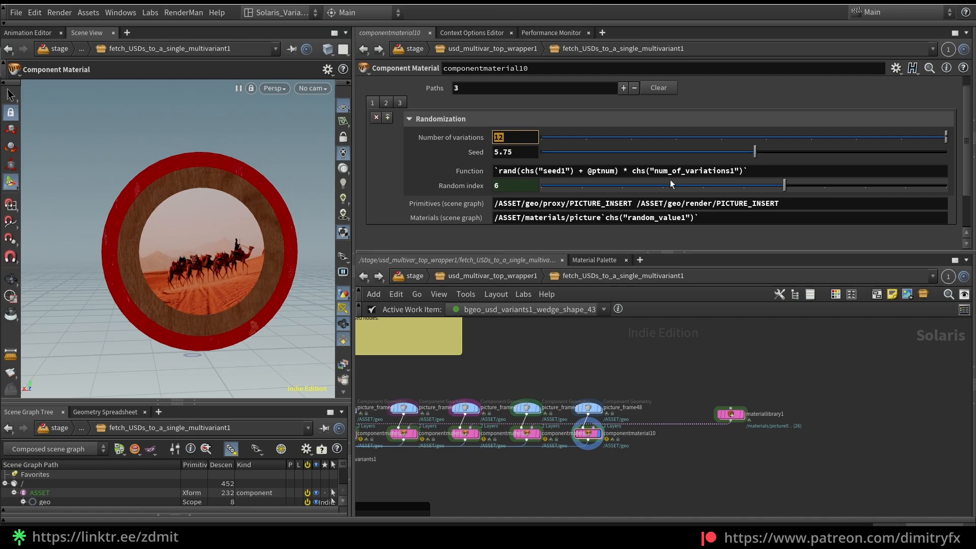
pyautogui.moveTo(744, 171); pyautogui.dragTo(632, 175)
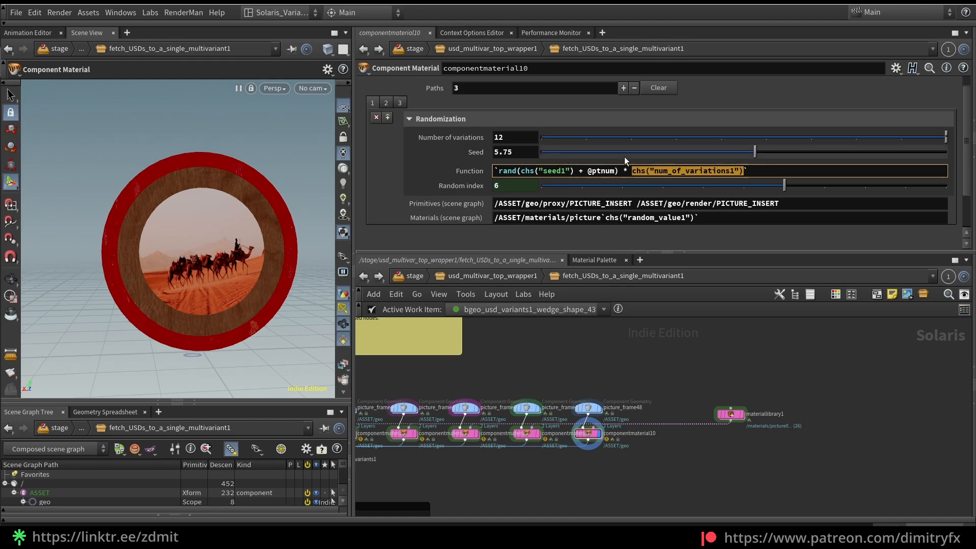
pyautogui.moveTo(516, 138); pyautogui.dragTo(485, 145)
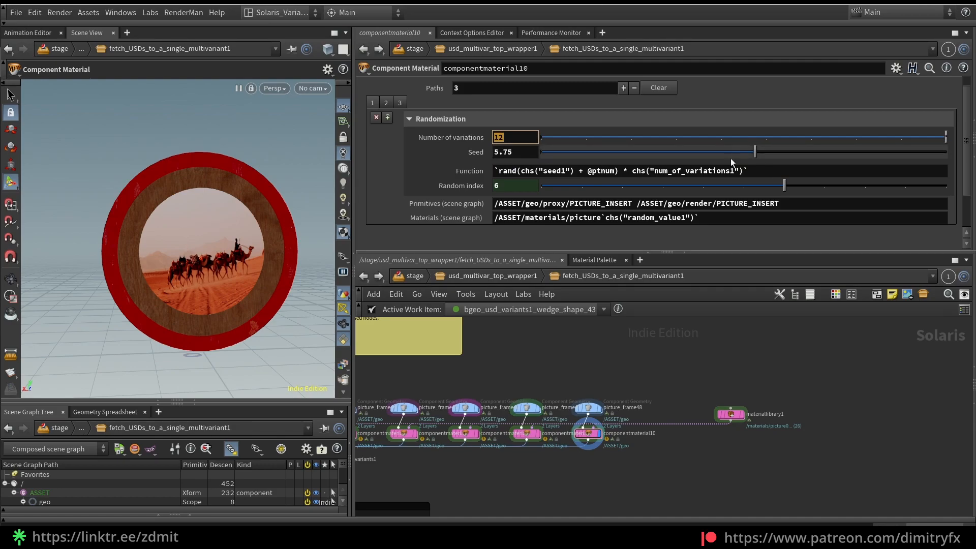
pyautogui.moveTo(475, 190)
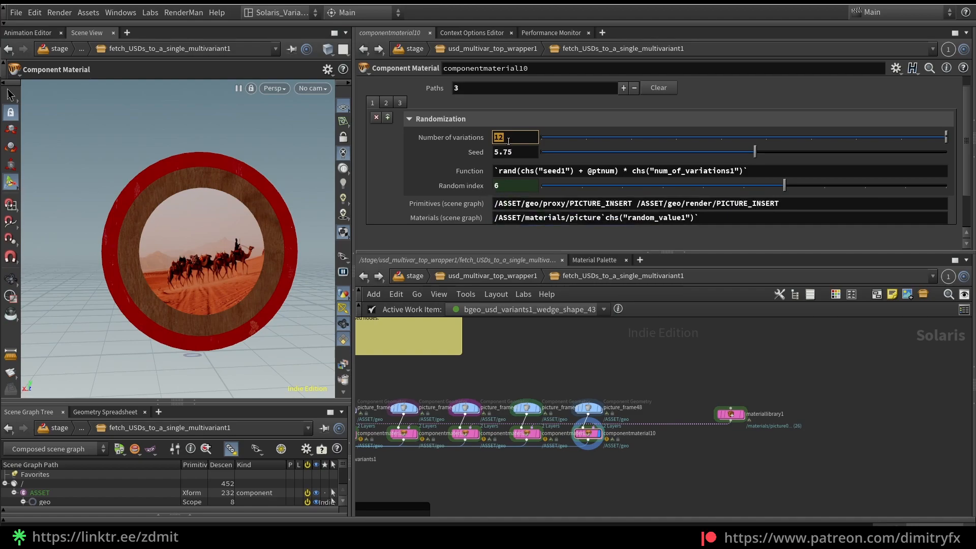
# Set the Seed of componentmaterial10's first path to 4.05 and enlarge the Scene Graph Tree pane
pyautogui.moveTo(759, 149); pyautogui.dragTo(678, 136)
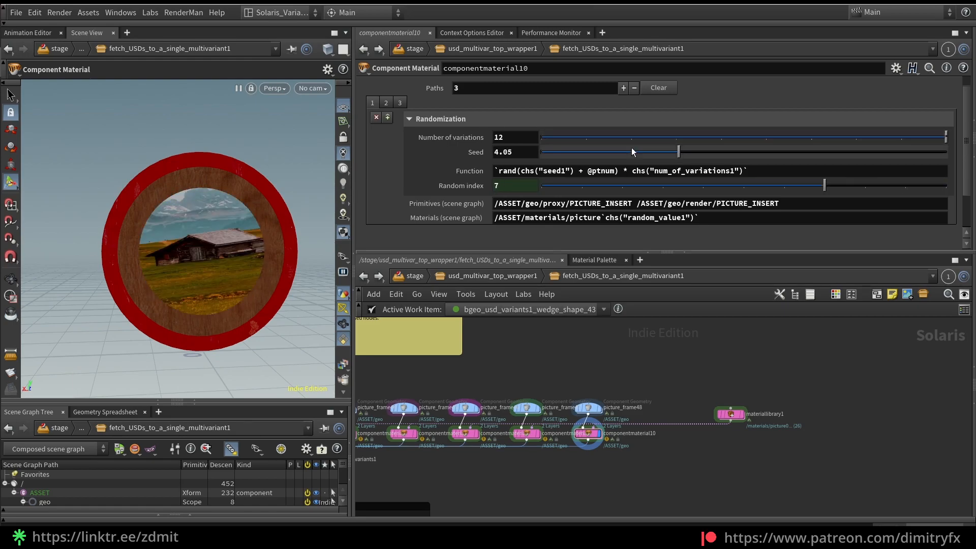
pyautogui.moveTo(249, 403); pyautogui.dragTo(254, 351)
# Review the proxy and render PICTURE_INSERT paths in componentmaterial10's Primitives (scene graph) entry
pyautogui.click(537, 203)
pyautogui.click(588, 203)
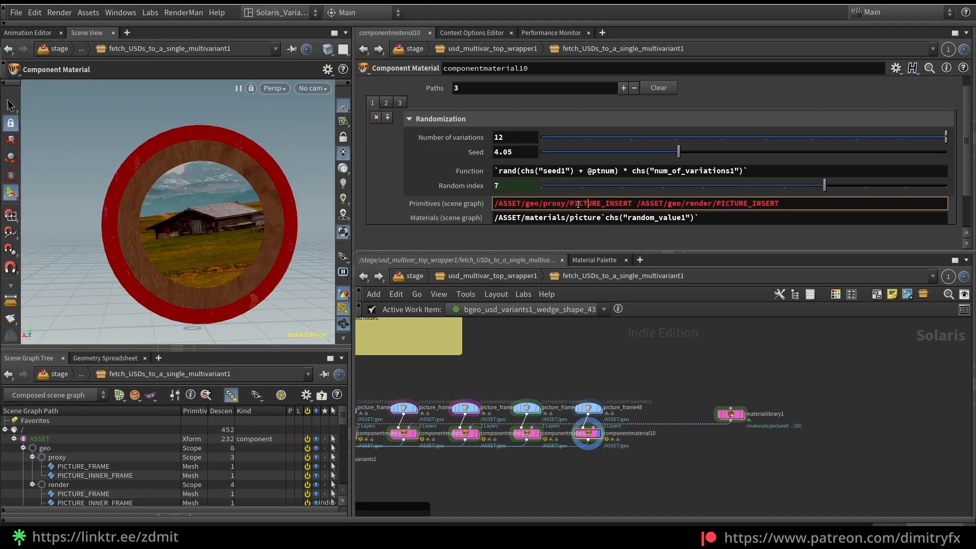
pyautogui.press('Return')
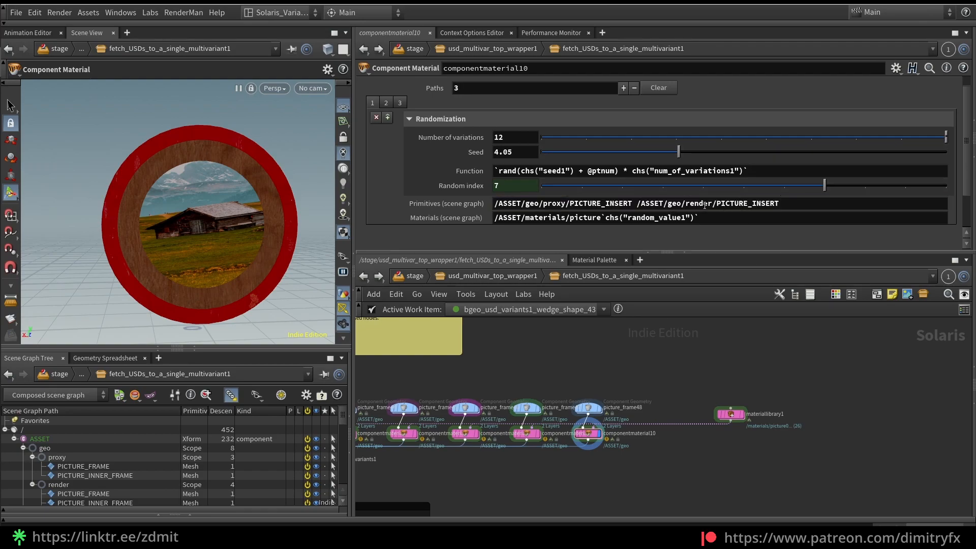
pyautogui.scroll(3, 585, 422)
pyautogui.moveTo(569, 367); pyautogui.dragTo(627, 426)
pyautogui.click(587, 444)
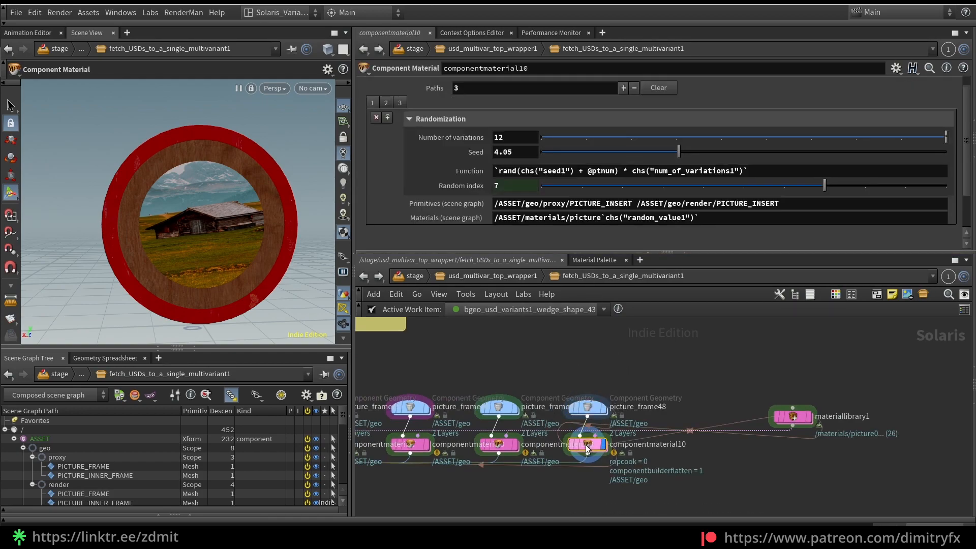
pyautogui.moveTo(584, 205); pyautogui.dragTo(539, 209)
pyautogui.moveTo(686, 205); pyautogui.dragTo(705, 206)
# Open picture_frame48's geometry network and delete the unconnected material node beside file1
pyautogui.doubleClick(589, 409)
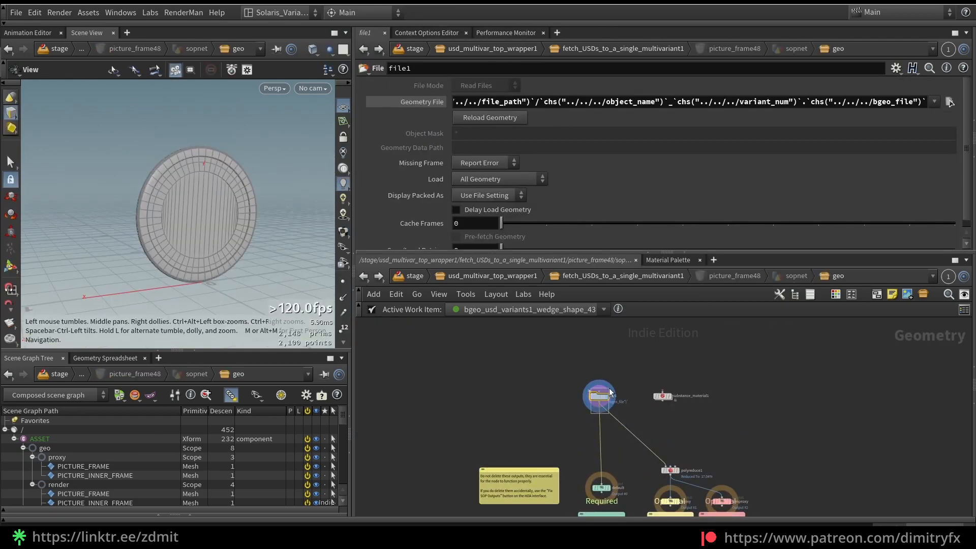
pyautogui.moveTo(657, 433); pyautogui.dragTo(683, 361)
pyautogui.press('Delete')
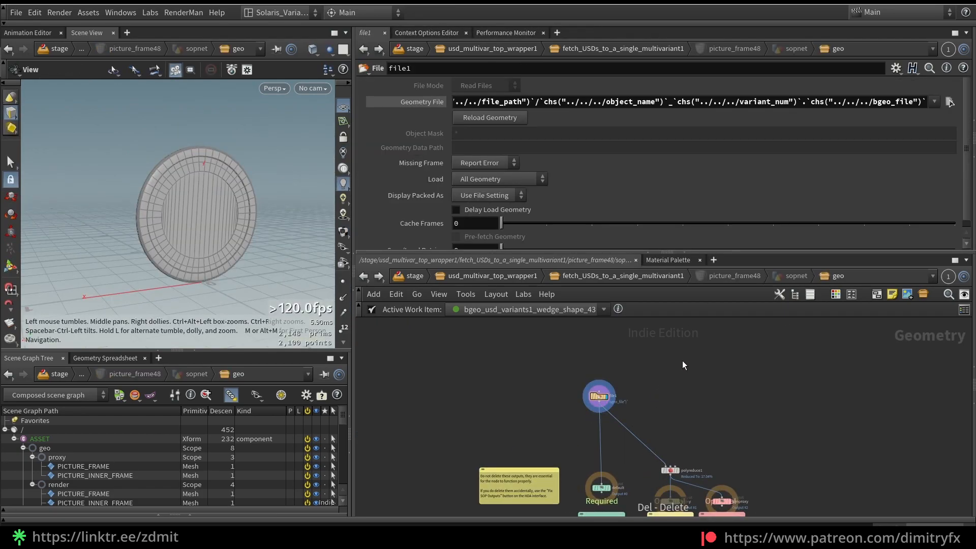
pyautogui.scroll(3, 646, 415)
pyautogui.moveTo(641, 424); pyautogui.dragTo(626, 395, button='middle')
pyautogui.moveTo(666, 468); pyautogui.dragTo(666, 441)
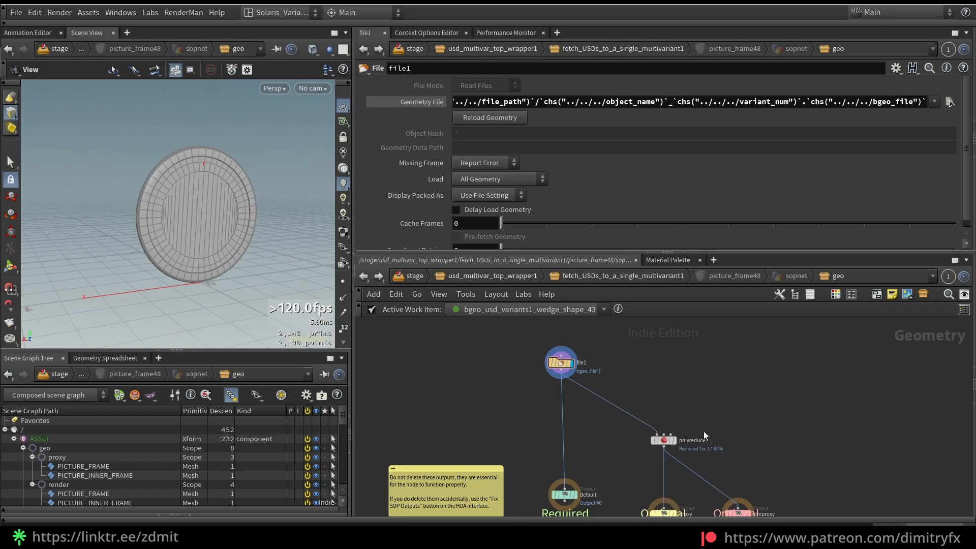
# Examine how file1 feeds the default output and polyreduce1 feeds the proxy outputs, and return to fetch_USDs_to_a_single_multivariant1
pyautogui.moveTo(697, 439); pyautogui.dragTo(682, 391, button='middle')
pyautogui.moveTo(647, 466); pyautogui.dragTo(649, 444)
pyautogui.moveTo(604, 415); pyautogui.dragTo(613, 478, button='middle')
pyautogui.moveTo(512, 408); pyautogui.dragTo(583, 352)
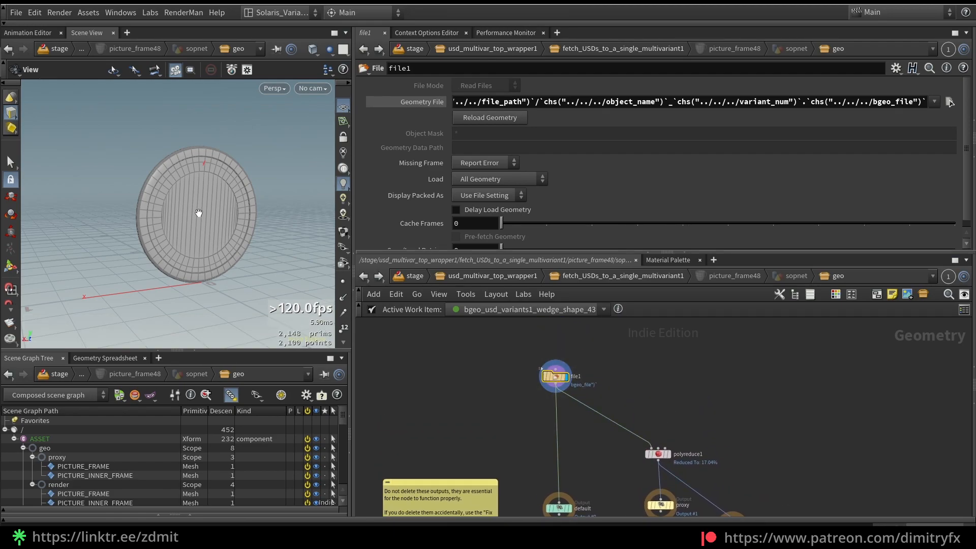
pyautogui.moveTo(587, 465); pyautogui.dragTo(555, 430, button='middle')
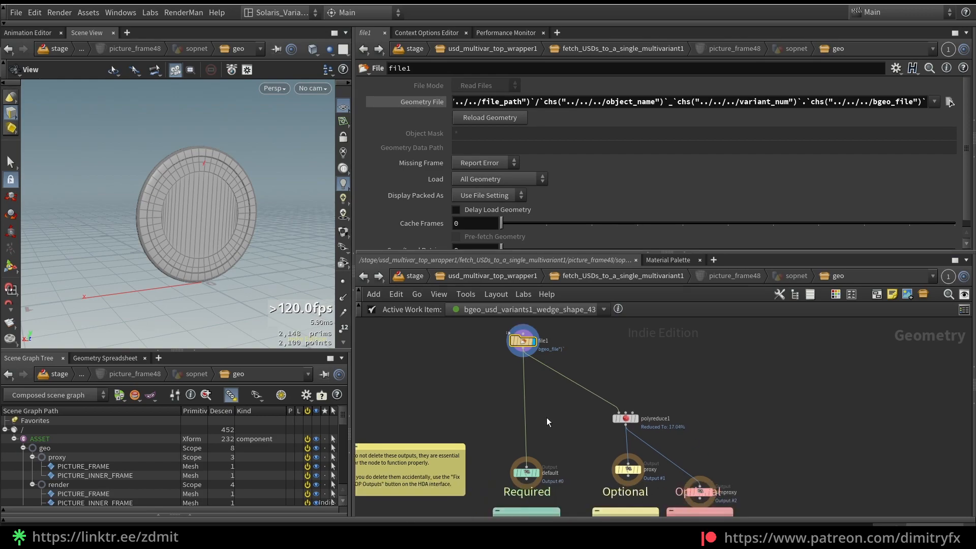
pyautogui.click(626, 418)
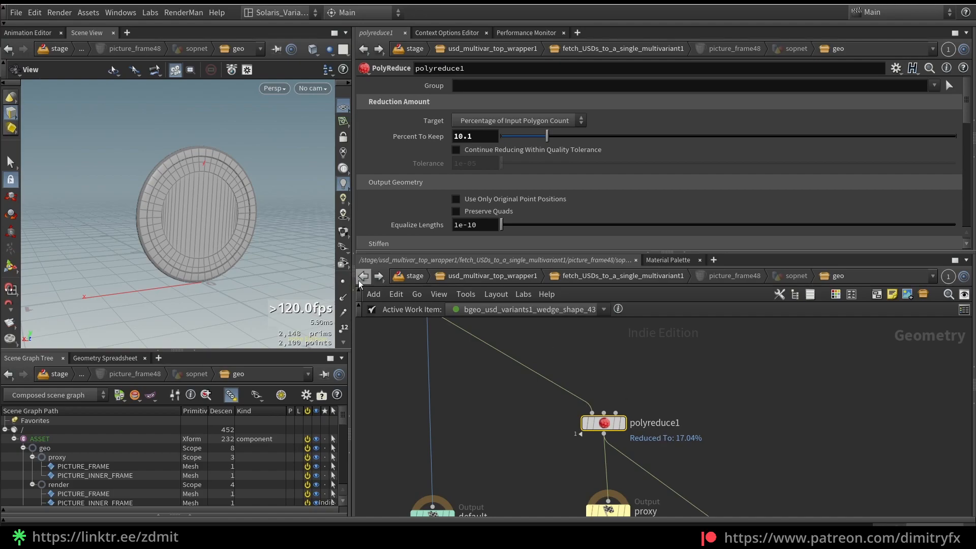
pyautogui.press('u')
pyautogui.click(616, 460)
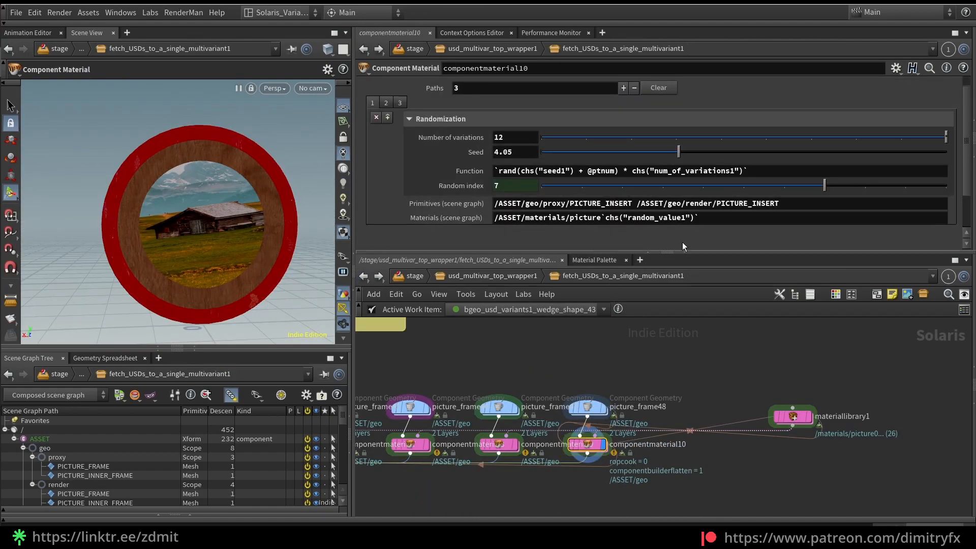
# Select the proxy and render PICTURE_INNER_FRAME primitives in the scene graph and highlight the random_value1 reference in componentmaterial10's Materials path
pyautogui.click(123, 475)
pyautogui.keyDown('ctrl'); pyautogui.click(135, 503); pyautogui.keyUp('ctrl')
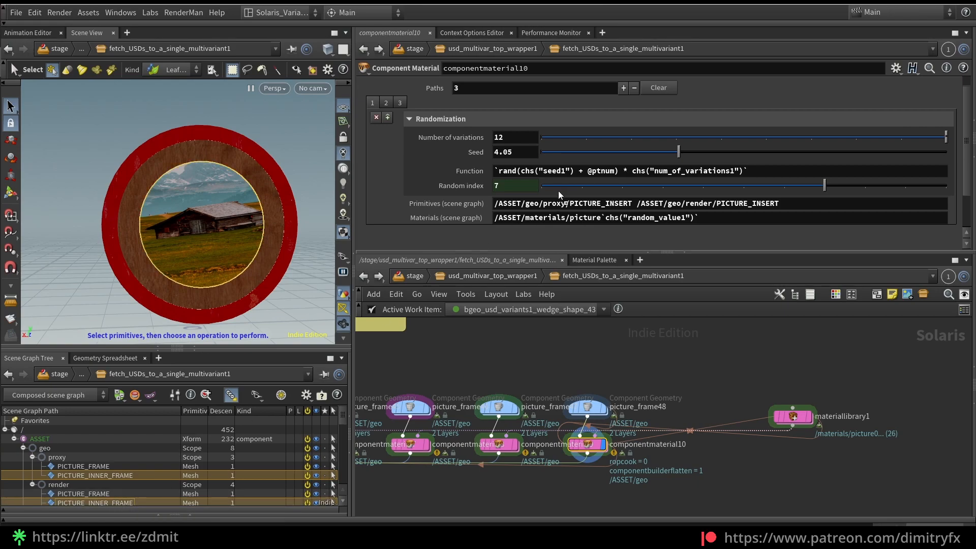
pyautogui.moveTo(700, 218); pyautogui.dragTo(602, 222)
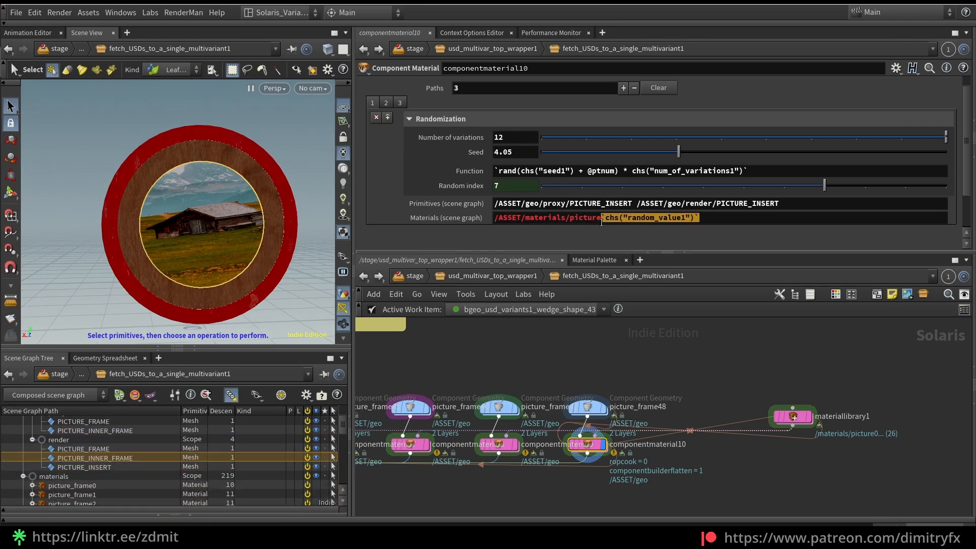
# Try pasting the copied Random index parameter as an expression into the Materials (scene graph) entry, and undo the paste
pyautogui.rightClick(500, 186)
pyautogui.click(733, 217)
pyautogui.rightClick(731, 217)
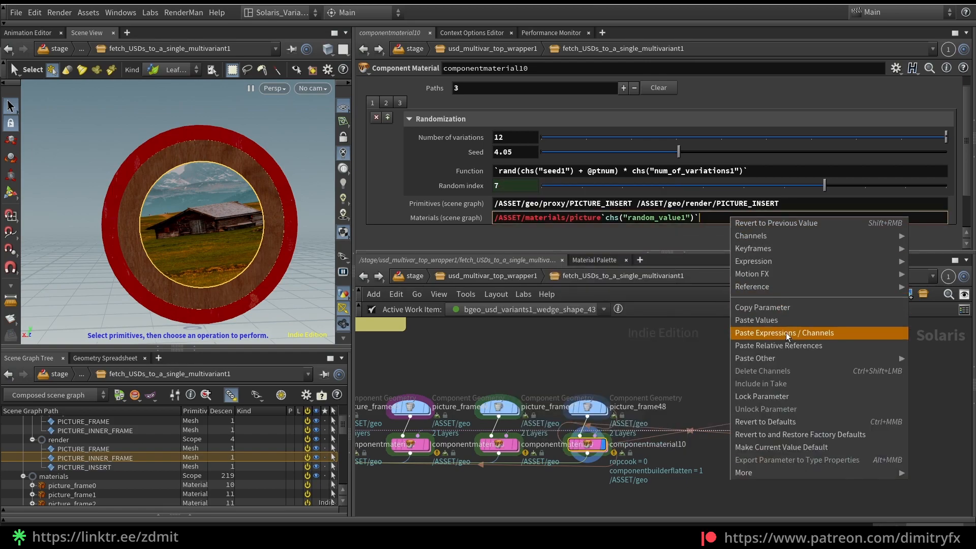
pyautogui.click(786, 332)
pyautogui.hotkey('ctrl', 'z')
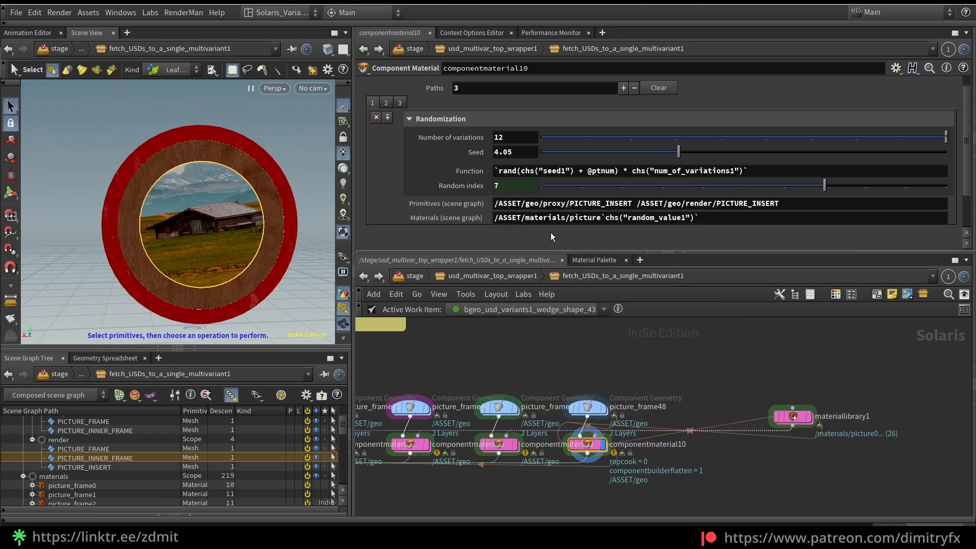
# Examine the picture`chs("random_value1")` part of componentmaterial10's Materials (scene graph) path
pyautogui.moveTo(700, 221); pyautogui.dragTo(602, 218)
pyautogui.click(691, 235)
pyautogui.doubleClick(663, 217)
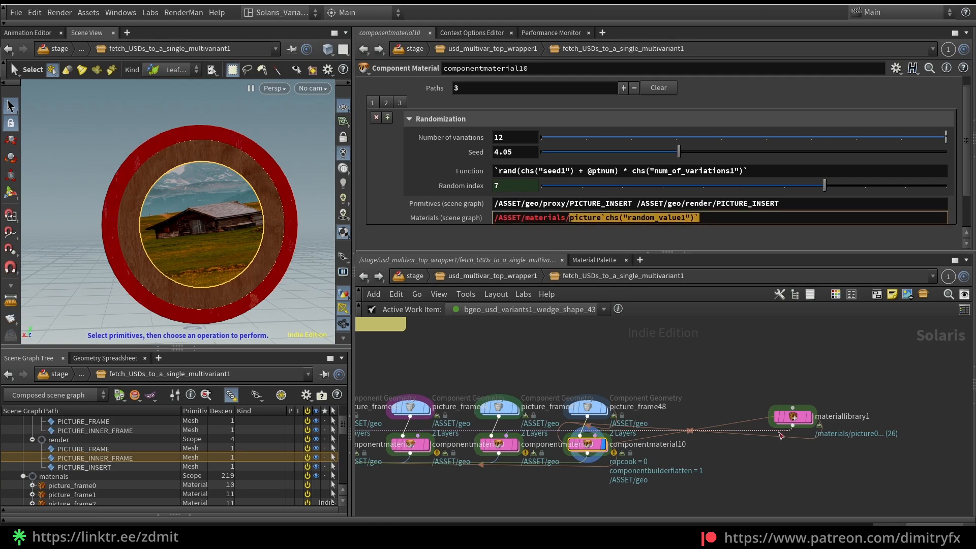
# Open materiallibrary1 and examine the numbered picture shaders and their image inputs in the Picture group, starting with picture0
pyautogui.click(792, 417)
pyautogui.doubleClick(791, 419)
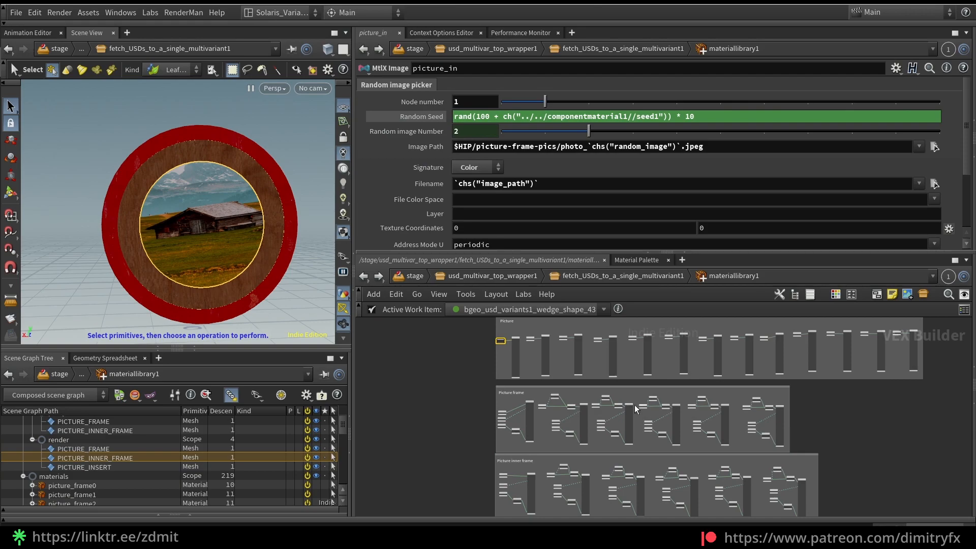
pyautogui.scroll(5, 454, 393)
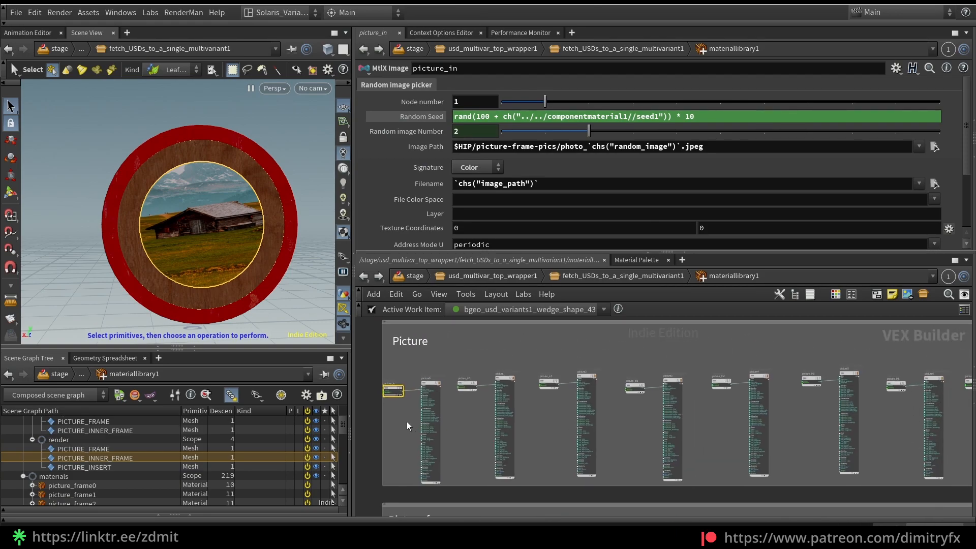
pyautogui.moveTo(437, 410); pyautogui.dragTo(448, 423, button='middle')
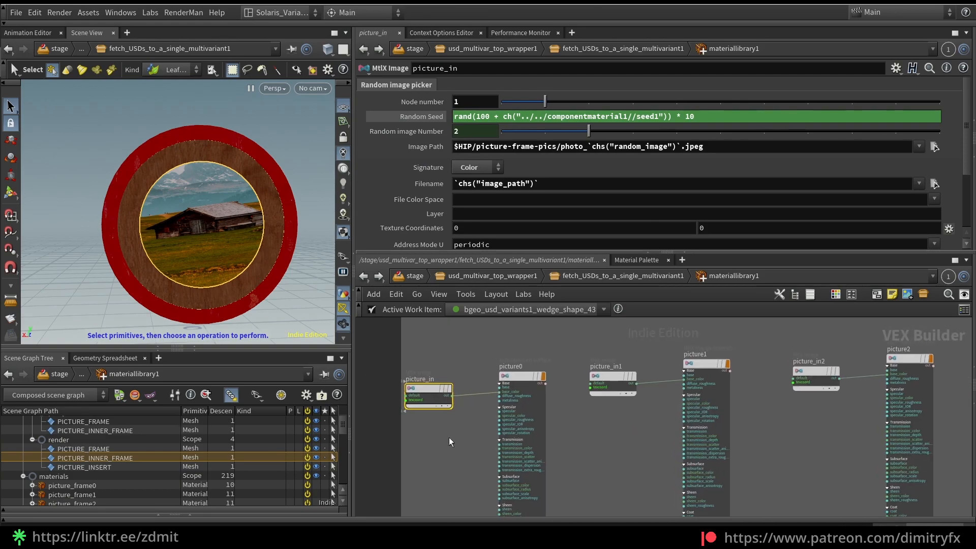
pyautogui.click(544, 420)
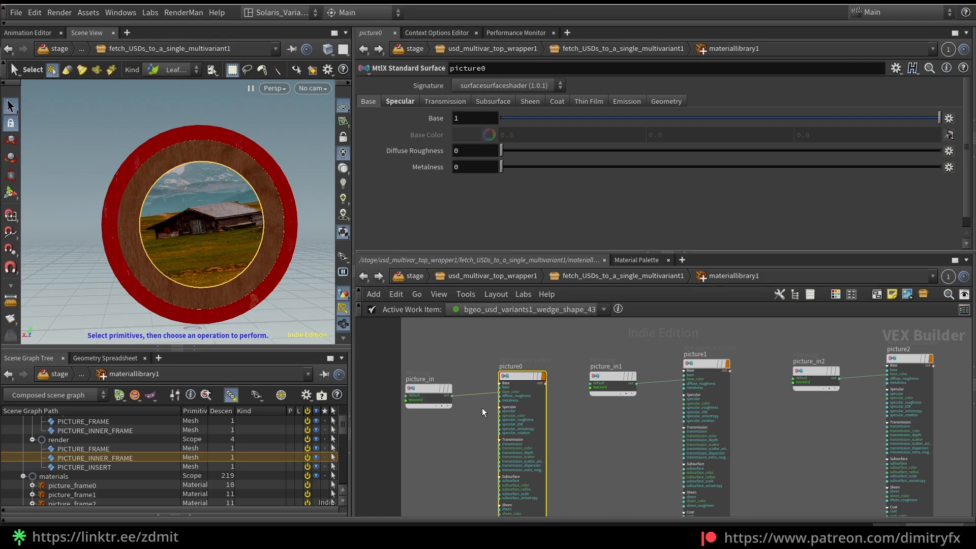
pyautogui.scroll(3, 534, 366)
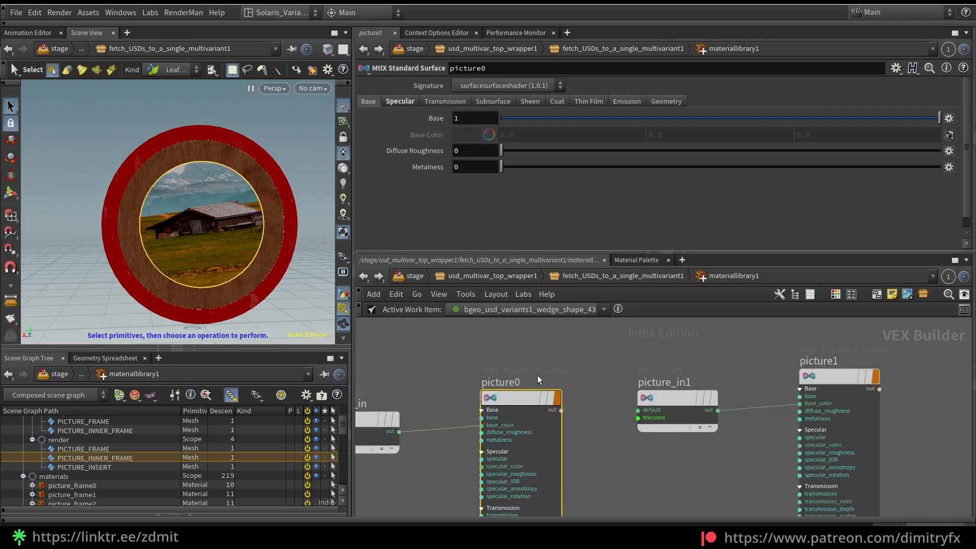
pyautogui.moveTo(431, 376); pyautogui.dragTo(538, 362)
pyautogui.scroll(-3, 531, 359)
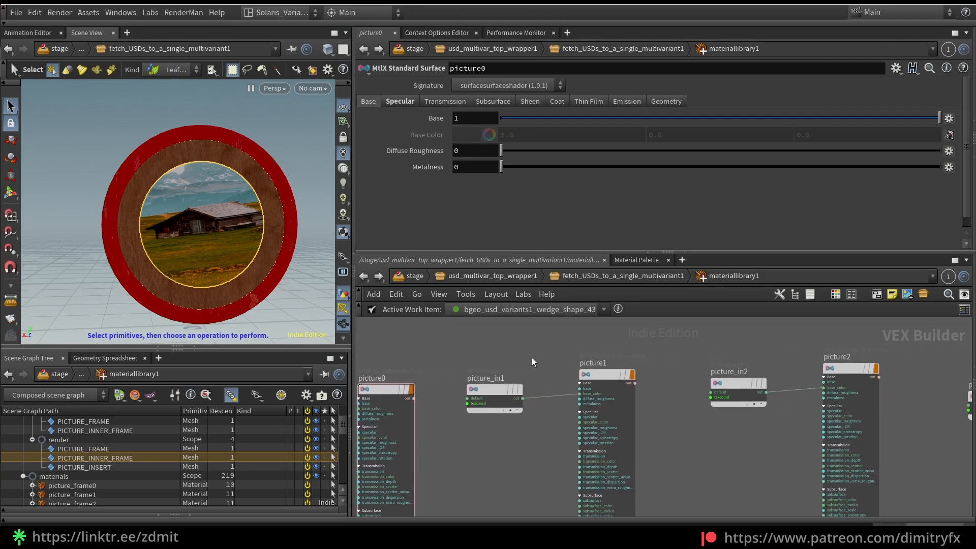
# Select the picture_in image node feeding picture0 and examine its Random image picker settings and the files behind its Image Path
pyautogui.moveTo(787, 360); pyautogui.dragTo(880, 337, button='middle')
pyautogui.moveTo(402, 438); pyautogui.dragTo(499, 459, button='middle')
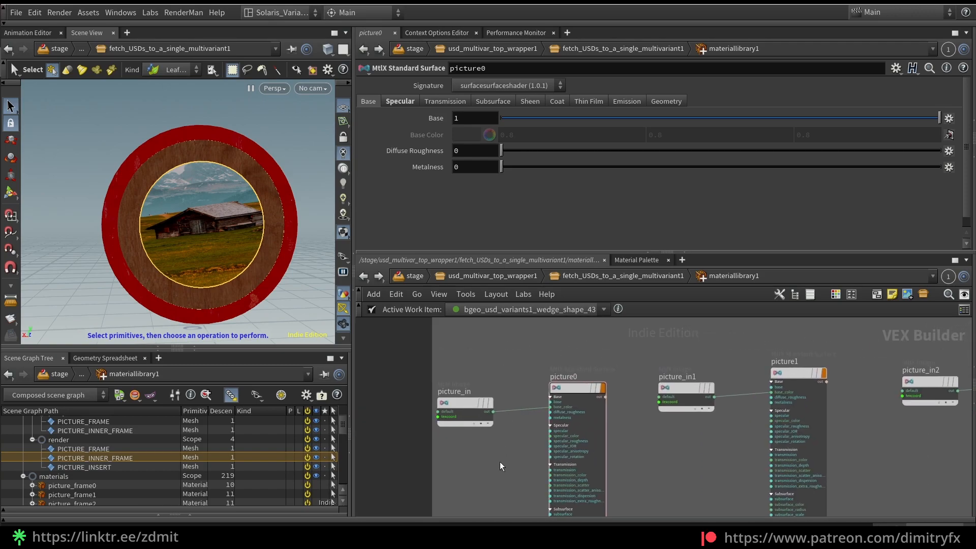
pyautogui.click(461, 413)
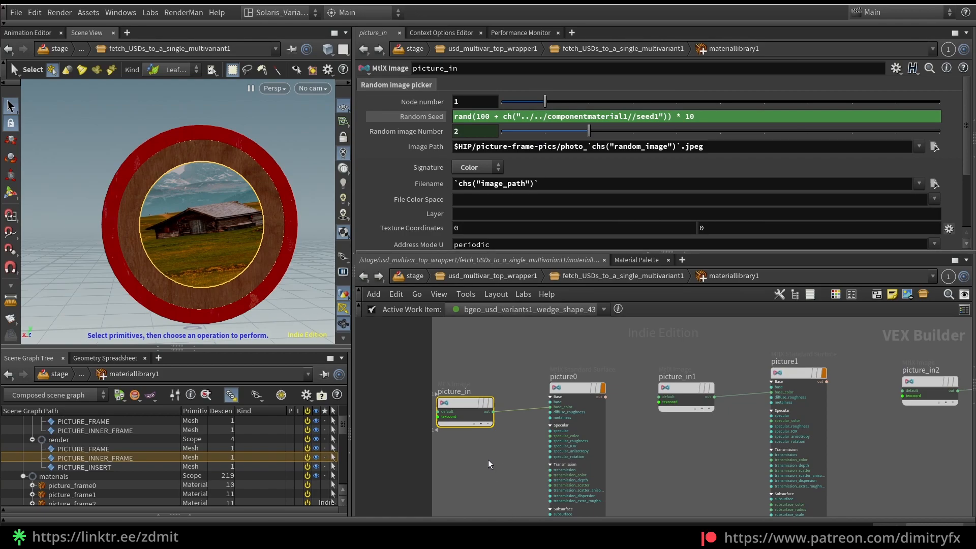
pyautogui.click(935, 146)
pyautogui.click(945, 308)
pyautogui.scroll(5, 551, 427)
pyautogui.scroll(-5, 508, 433)
pyautogui.scroll(2, 553, 425)
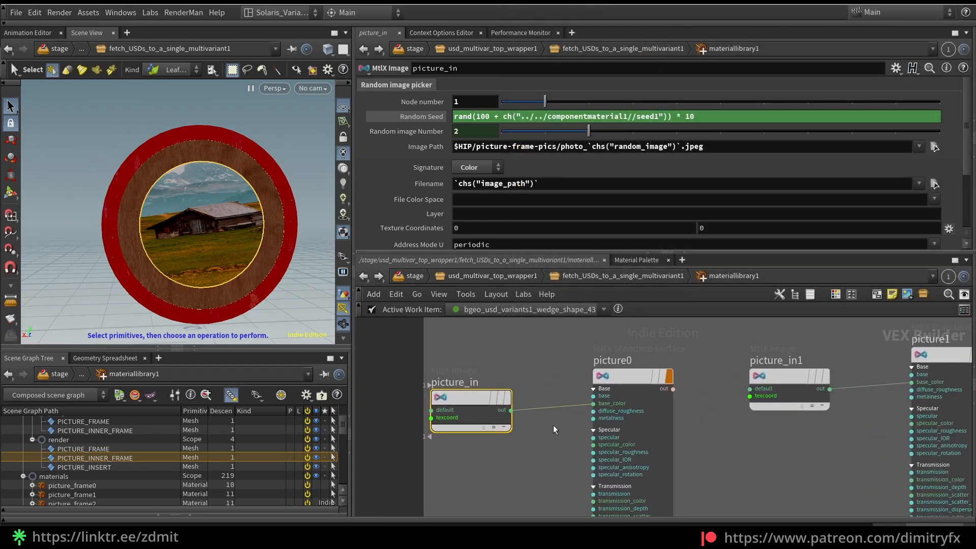
pyautogui.scroll(-1, 553, 425)
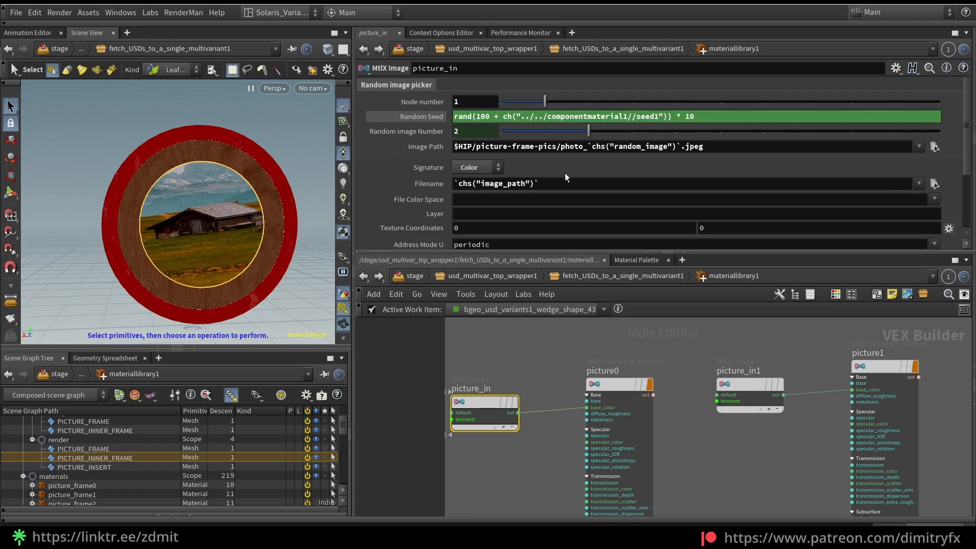
# Examine the Node number, Random Seed, Random image Number and Image Path definitions in picture_in's parameter interface, leaving it without changes
pyautogui.click(895, 69)
pyautogui.click(848, 84)
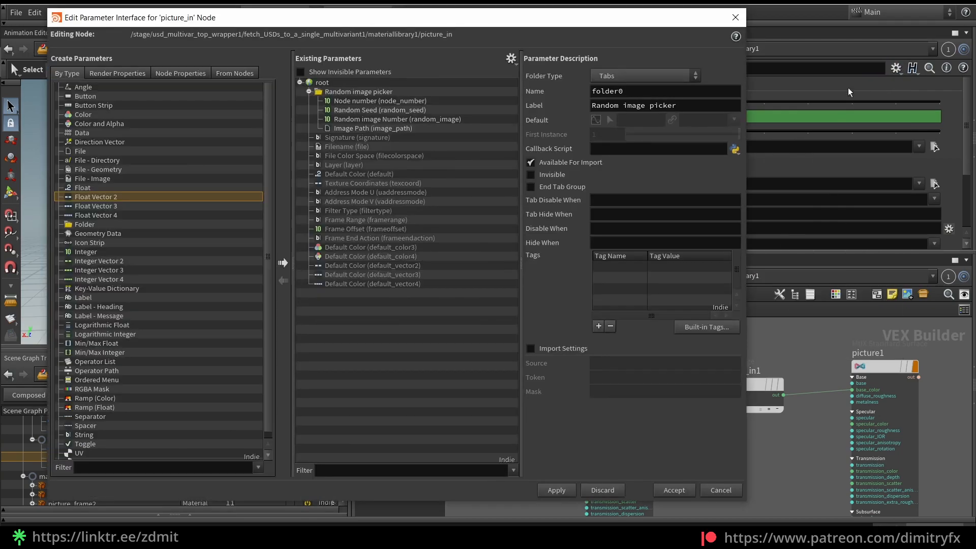
pyautogui.click(417, 101)
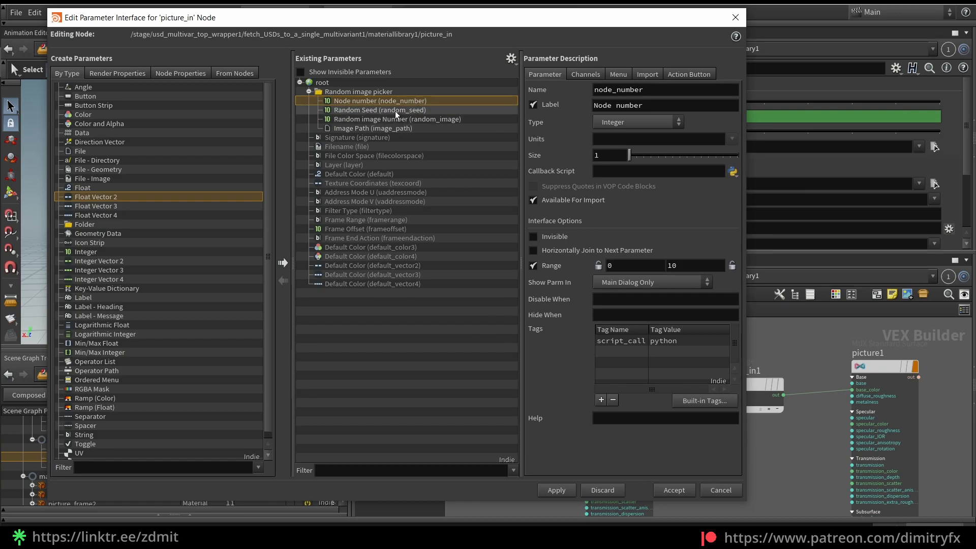
pyautogui.click(395, 110)
pyautogui.click(398, 120)
pyautogui.click(399, 128)
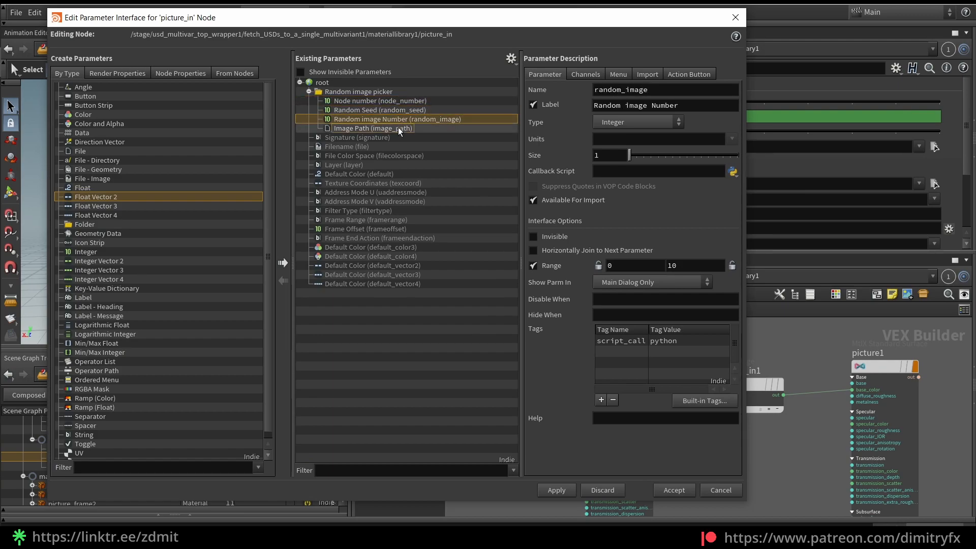
pyautogui.click(720, 490)
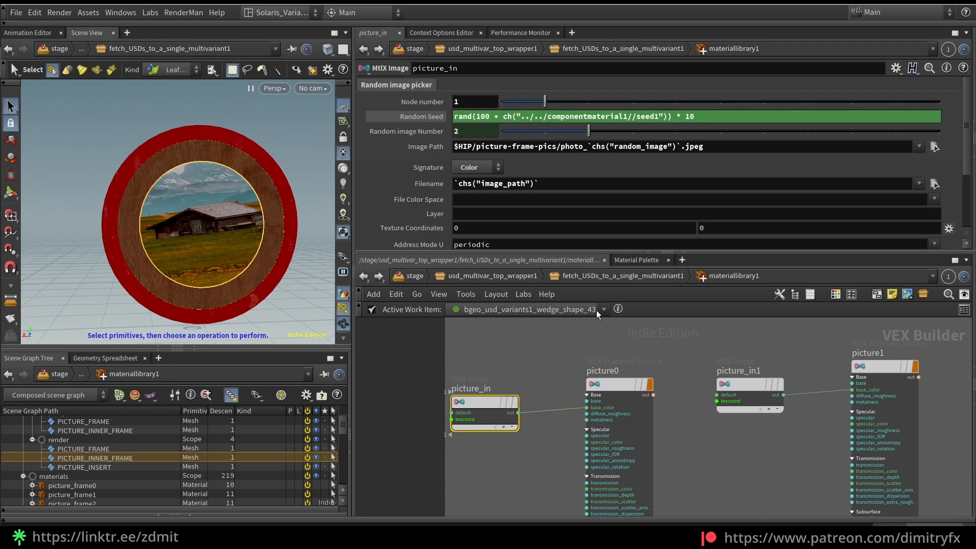
# Set the Seed of componentmaterial10's PICTURE_INSERT randomization to 4.21 and return to materiallibrary1
pyautogui.press('u')
pyautogui.click(587, 445)
pyautogui.moveTo(678, 152); pyautogui.dragTo(686, 151)
pyautogui.press('i')
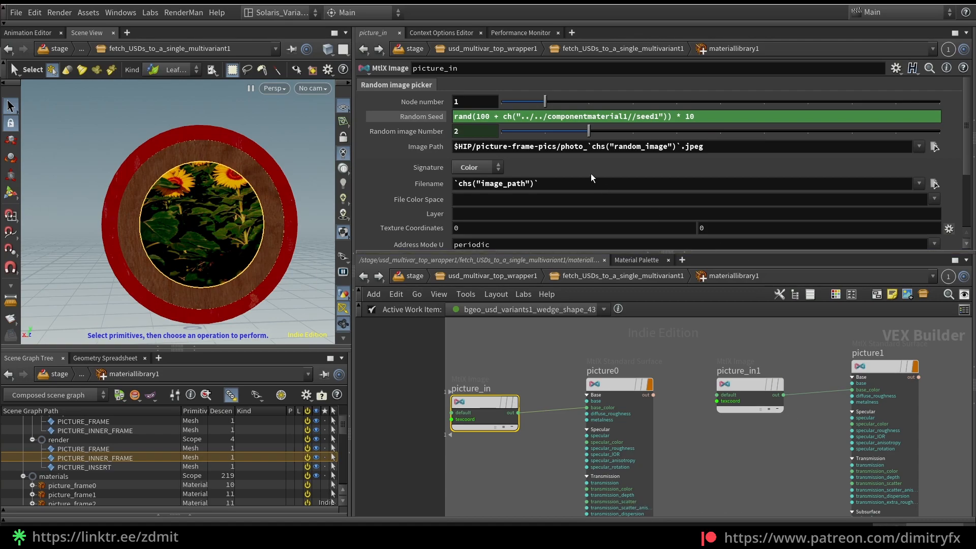
# Highlight the random_image reference in picture_in's Image Path, and paste that parameter into Filename as a relative reference, `chs("image_path")`
pyautogui.moveTo(589, 147); pyautogui.dragTo(677, 148)
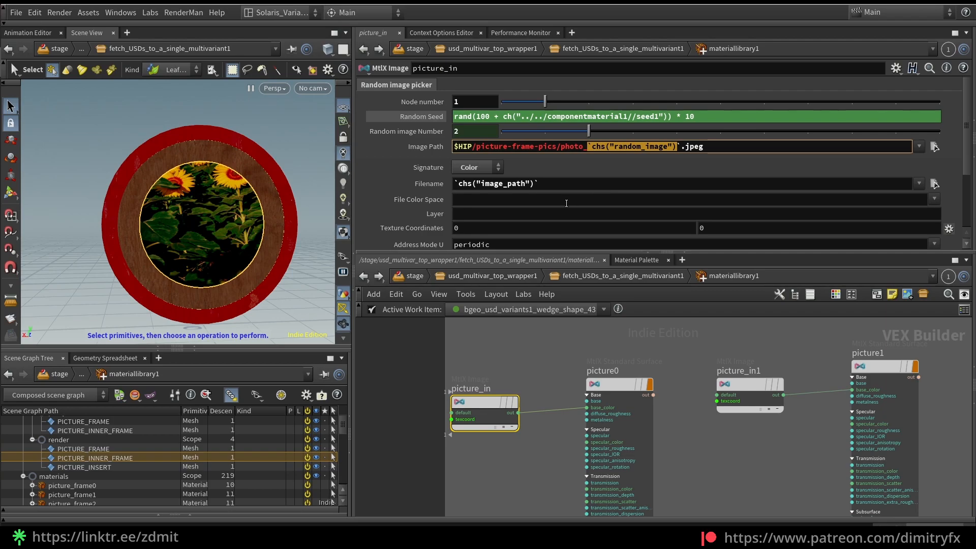
pyautogui.rightClick(431, 147)
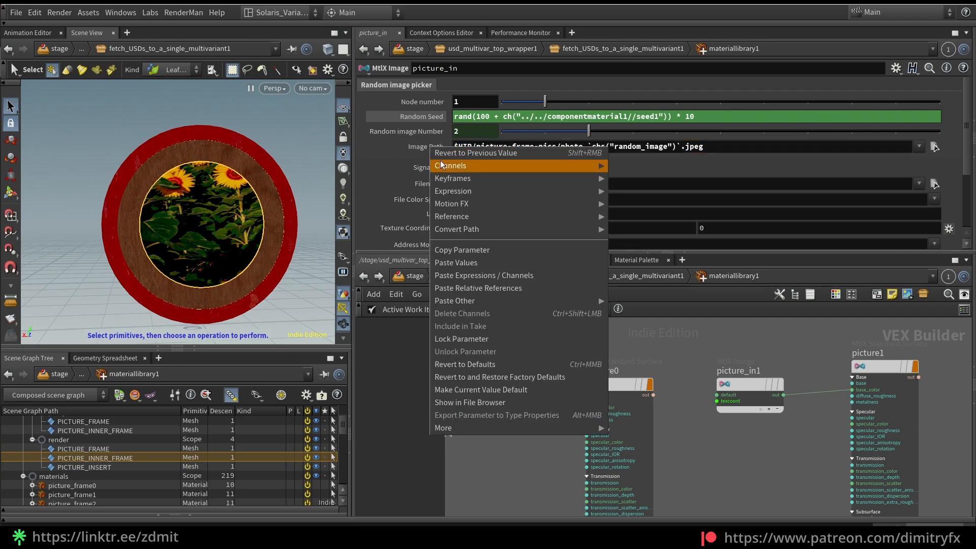
pyautogui.click(460, 249)
pyautogui.rightClick(501, 187)
pyautogui.click(553, 330)
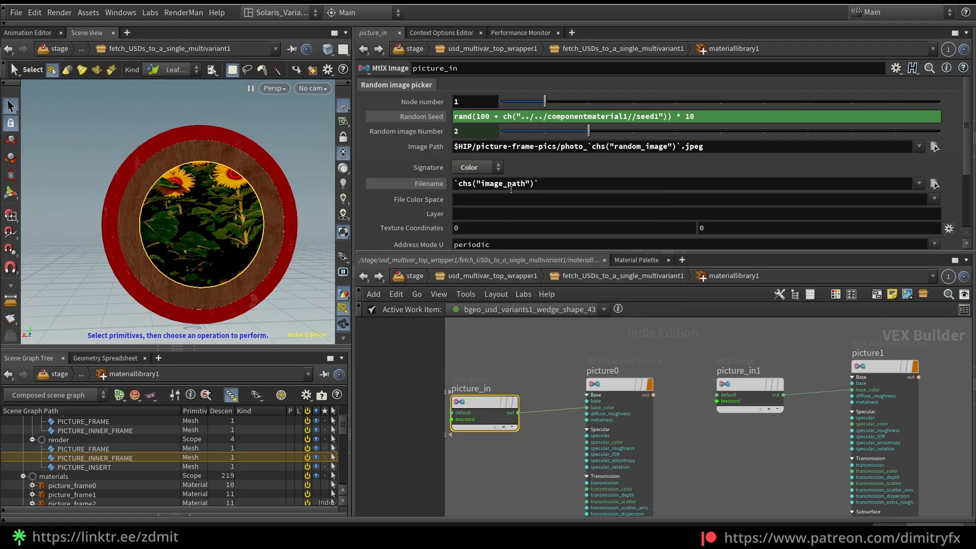
# Check the photo files available for picture_in's Filename, and examine the Picture group's image and shader pairs from picture0 through picture12
pyautogui.click(933, 183)
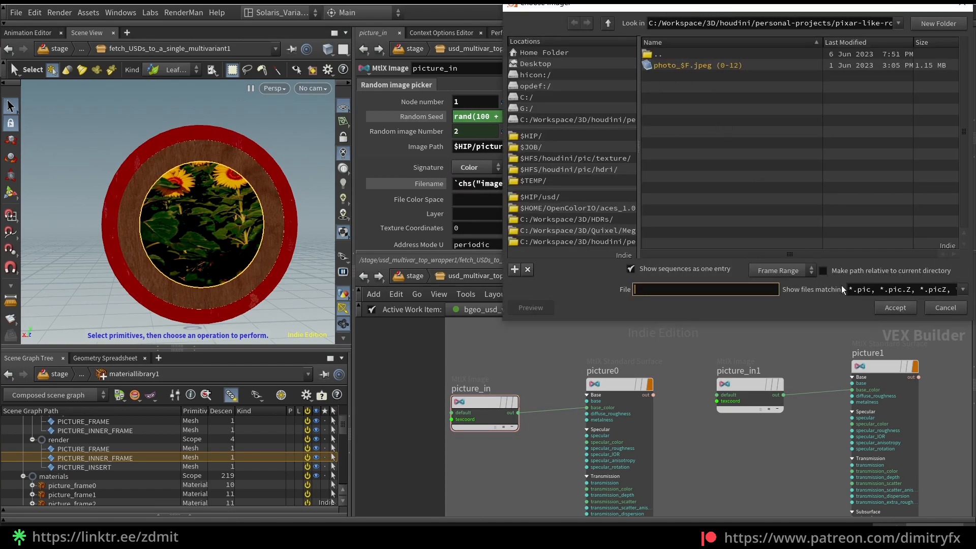
pyautogui.click(949, 308)
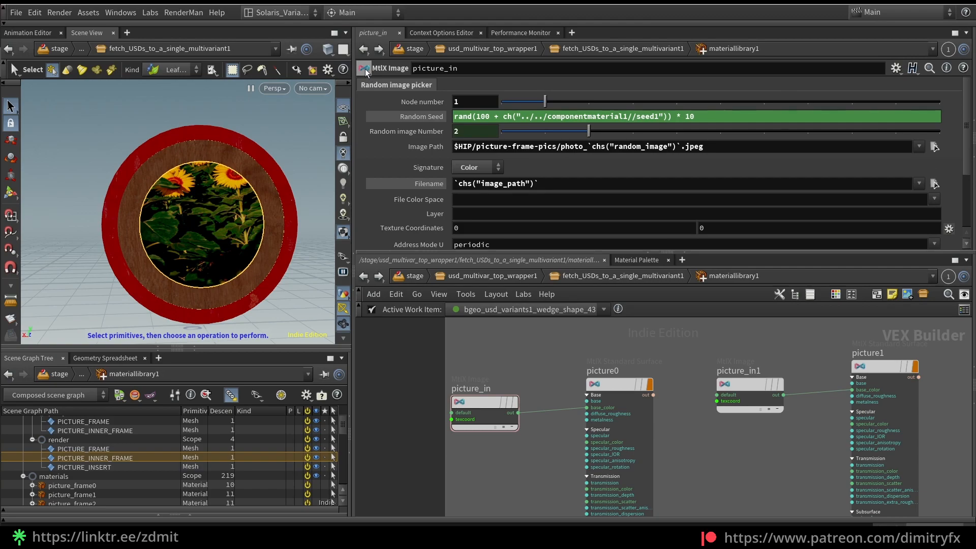
pyautogui.scroll(-4, 713, 415)
pyautogui.scroll(-3, 737, 432)
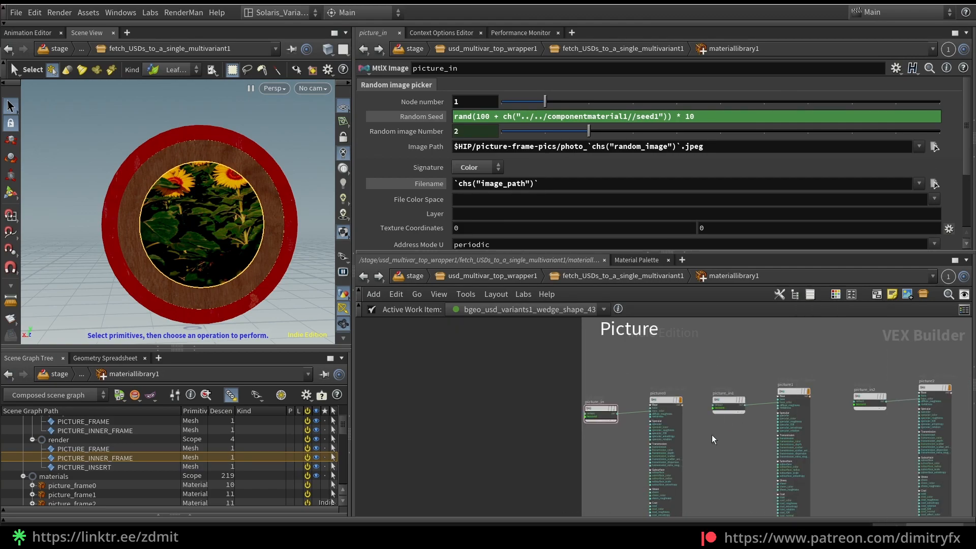
pyautogui.hotkey('ctrl', 'b')
pyautogui.moveTo(872, 342); pyautogui.dragTo(299, 372, button='middle')
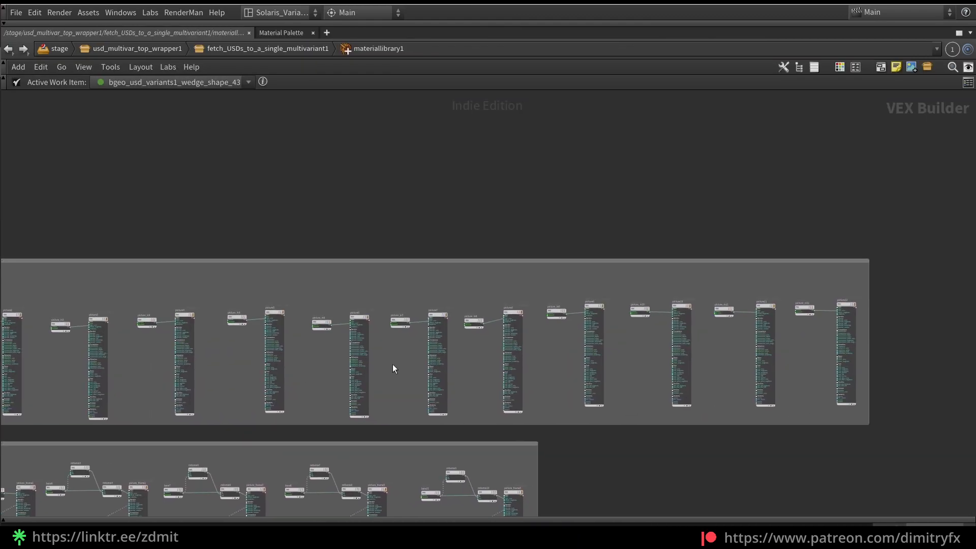
pyautogui.scroll(5, 956, 300)
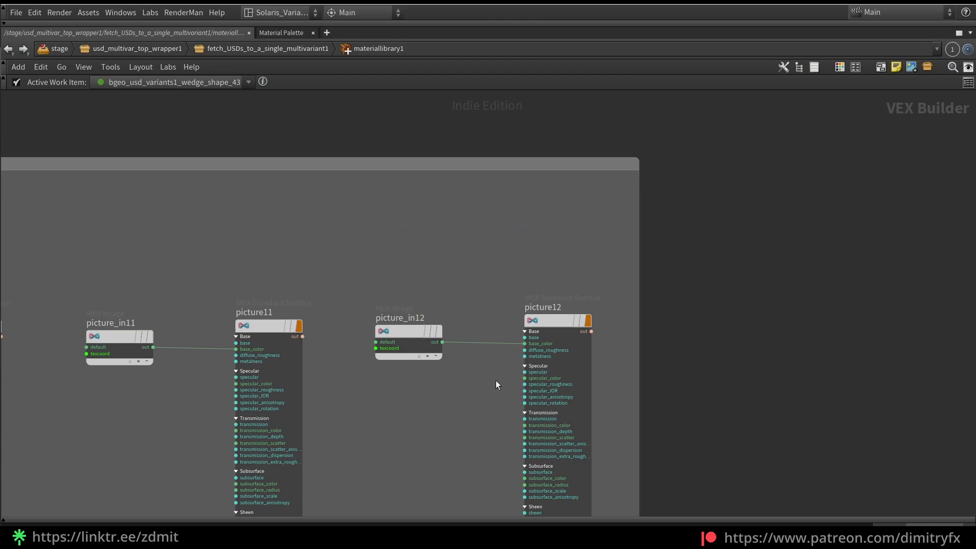
pyautogui.scroll(-5, 496, 380)
pyautogui.moveTo(442, 427); pyautogui.dragTo(569, 358, button='middle')
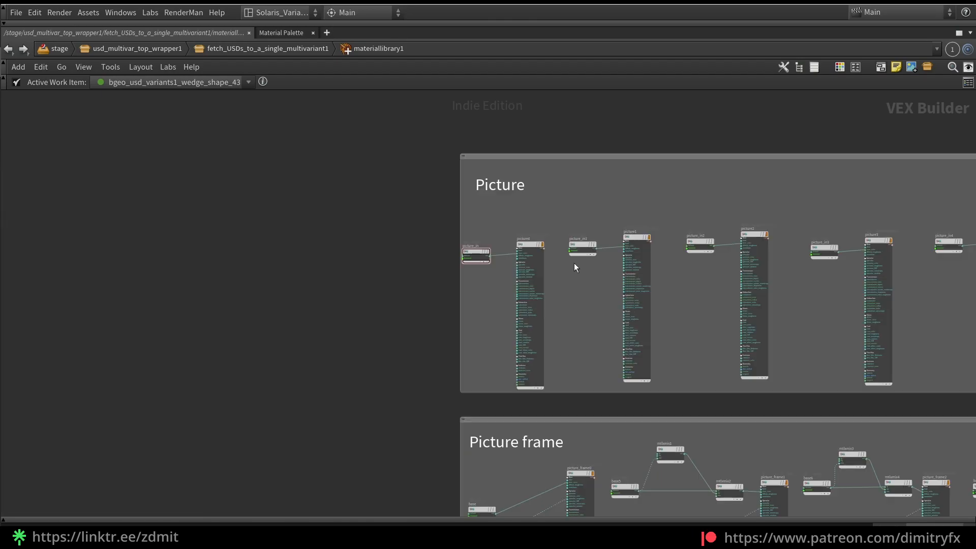
pyautogui.scroll(8, 541, 237)
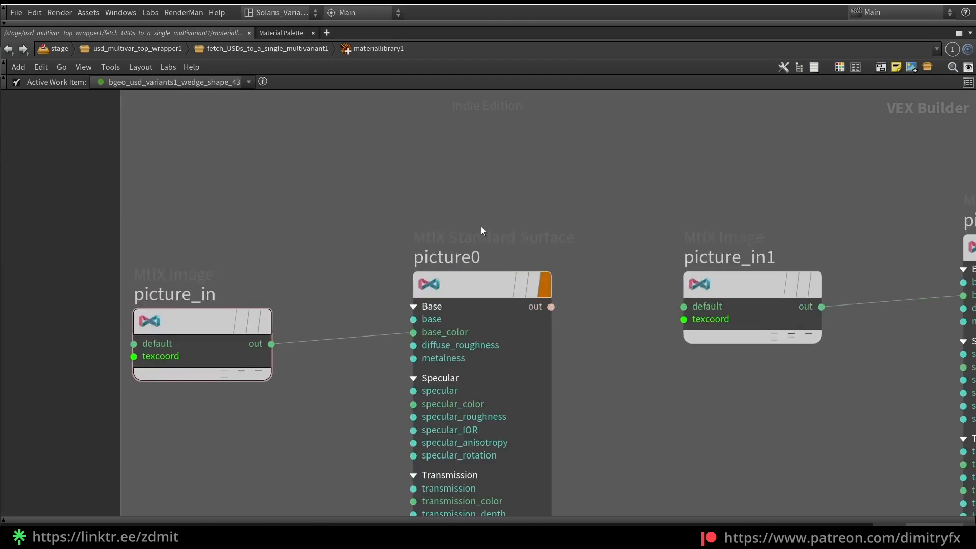
pyautogui.scroll(-9, 612, 374)
pyautogui.moveTo(629, 399); pyautogui.dragTo(430, 289, button='middle')
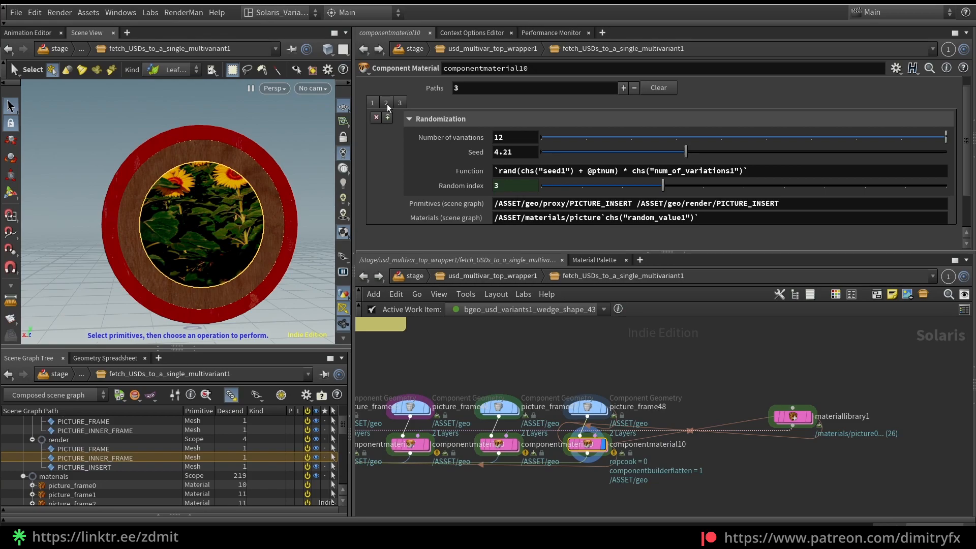
# Compare componentmaterial10's randomization settings for PICTURE_INSERT and PICTURE_FRAME, and inspect the outer frame up close in the viewport
pyautogui.click(386, 104)
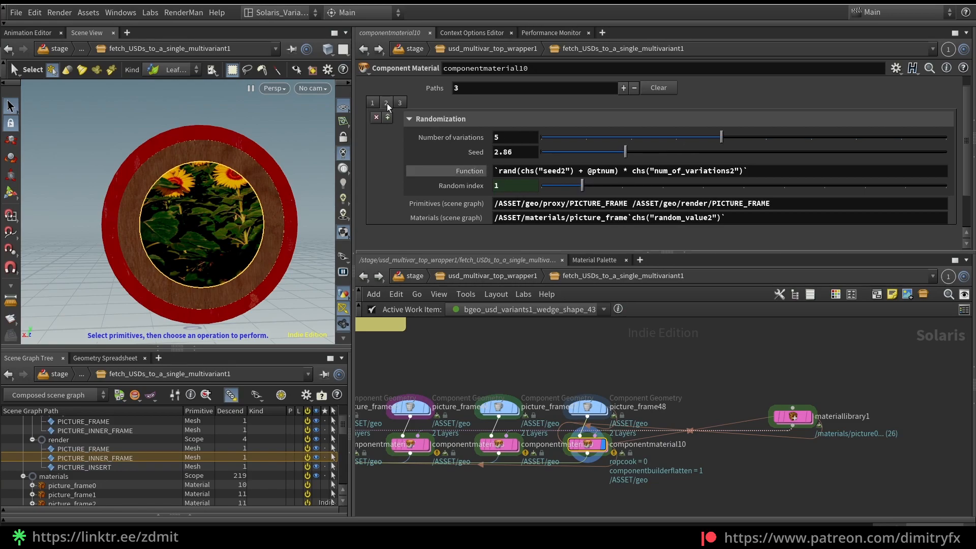
pyautogui.click(377, 102)
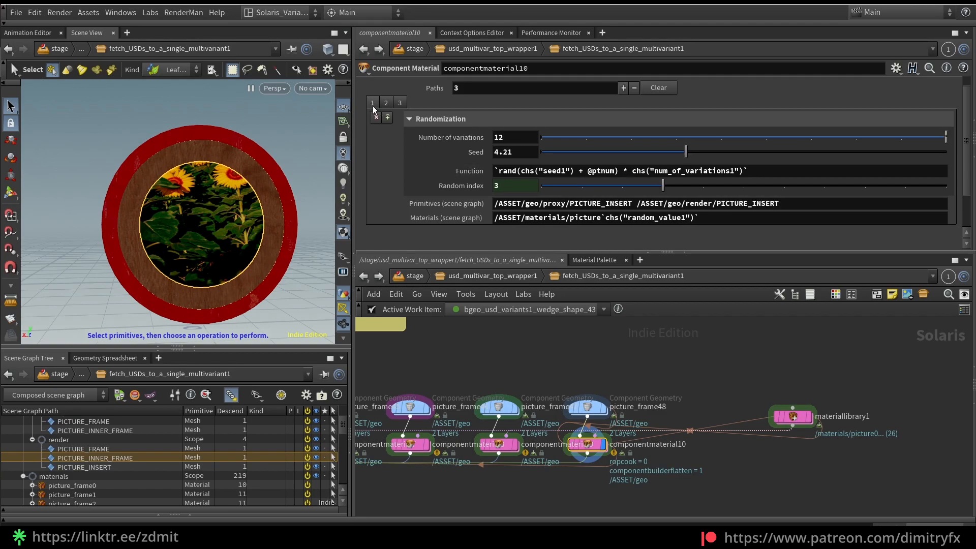
pyautogui.click(386, 104)
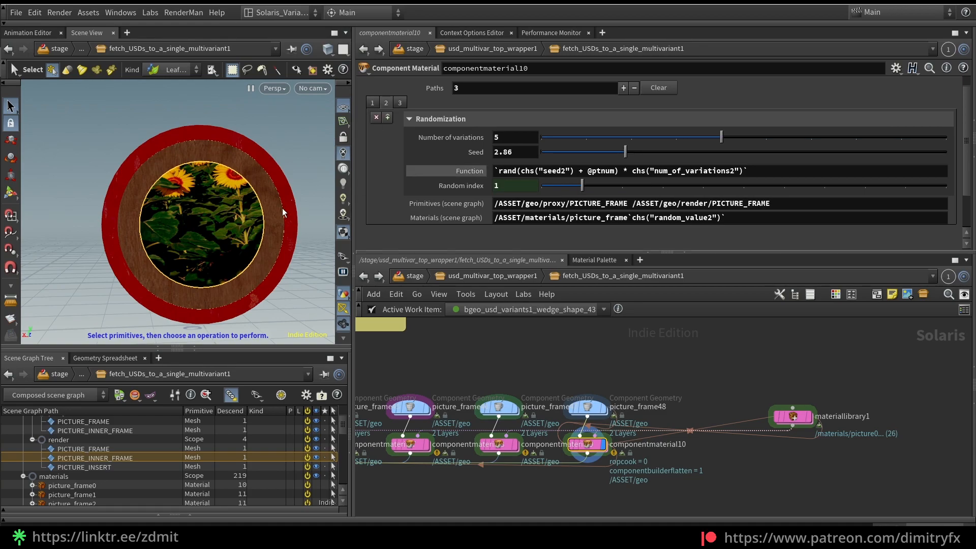
pyautogui.scroll(8, 262, 278)
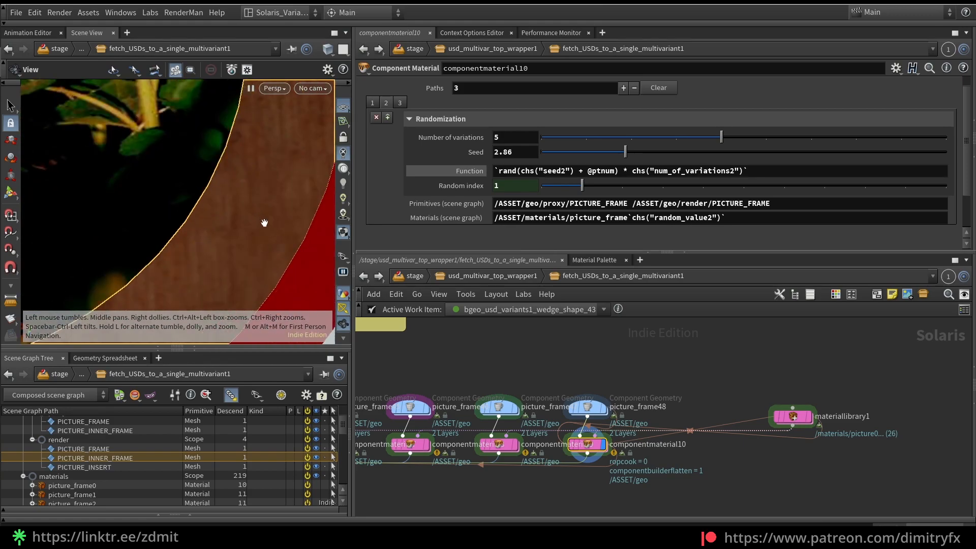
pyautogui.scroll(-3, 247, 216)
pyautogui.scroll(-6, 249, 215)
# Try a Seed of 2.57 for the PICTURE_FRAME entry, clear the primitive selection, and set the Seed to 3.52
pyautogui.moveTo(625, 152); pyautogui.dragTo(612, 152)
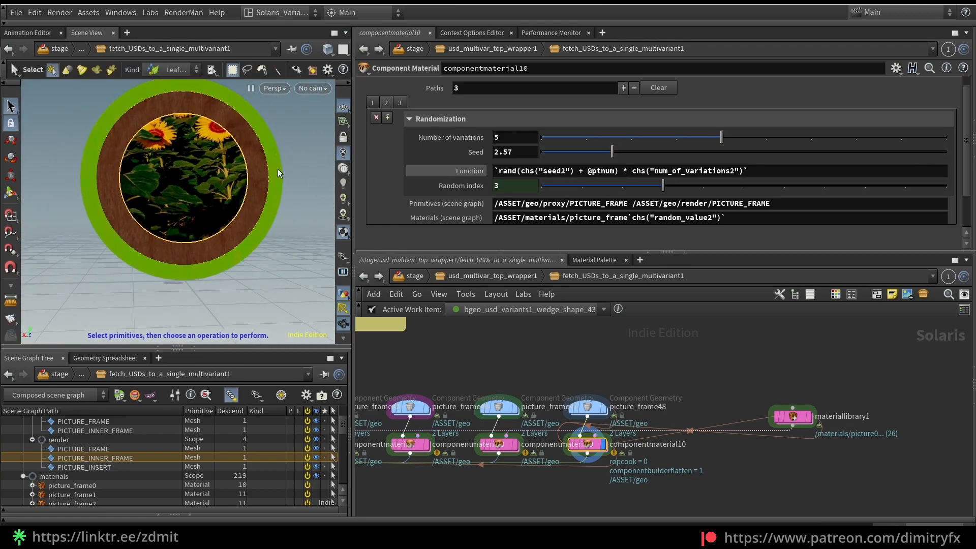
pyautogui.keyDown('shift'); pyautogui.click(260, 193); pyautogui.keyUp('shift')
pyautogui.click(297, 206)
pyautogui.press('Escape')
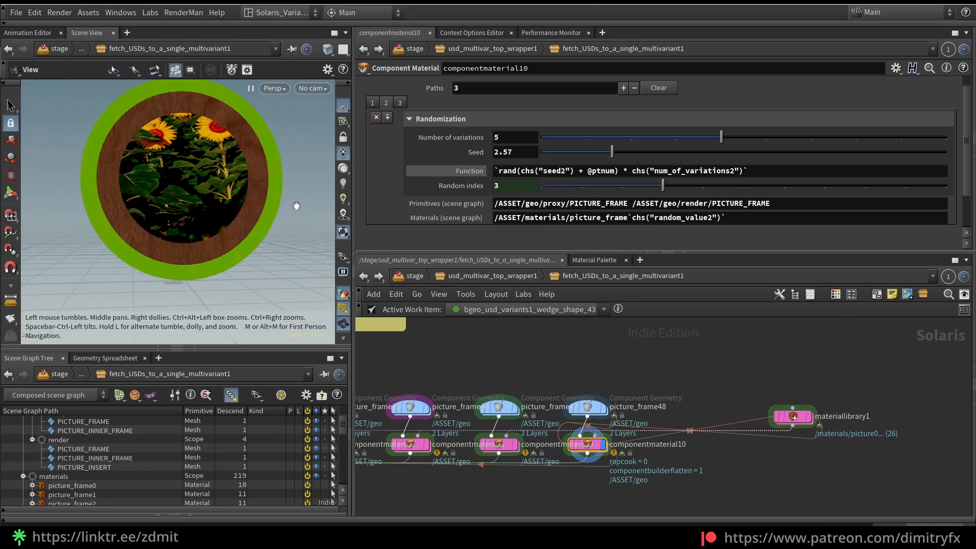
pyautogui.moveTo(612, 152); pyautogui.dragTo(657, 159)
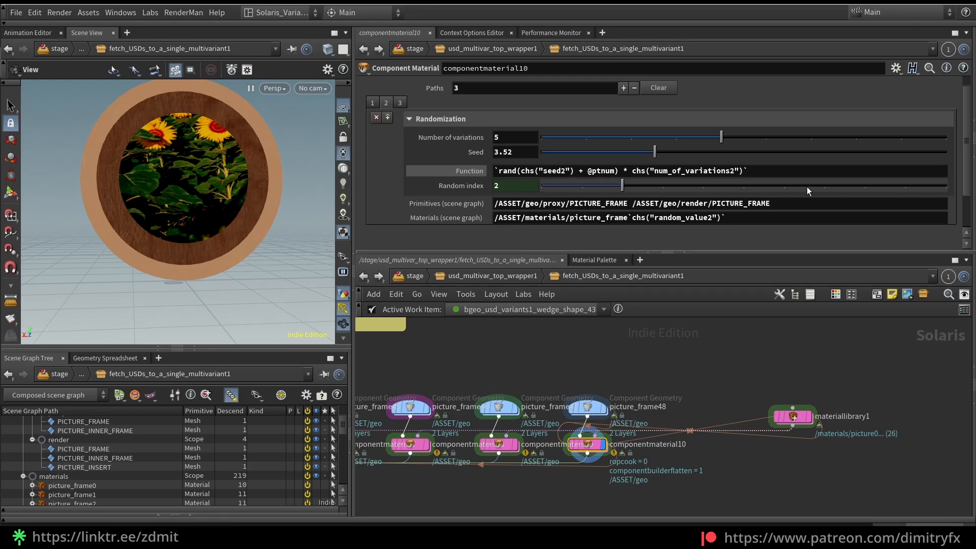
# Set the PICTURE_INNER_FRAME entry's Seed to 2.71, and try another Seed for the PICTURE_FRAME entry
pyautogui.click(399, 103)
pyautogui.moveTo(622, 154)
pyautogui.mouseDown()
pyautogui.moveTo(555, 156)
pyautogui.moveTo(621, 156)
pyautogui.moveTo(611, 156)
pyautogui.mouseUp()
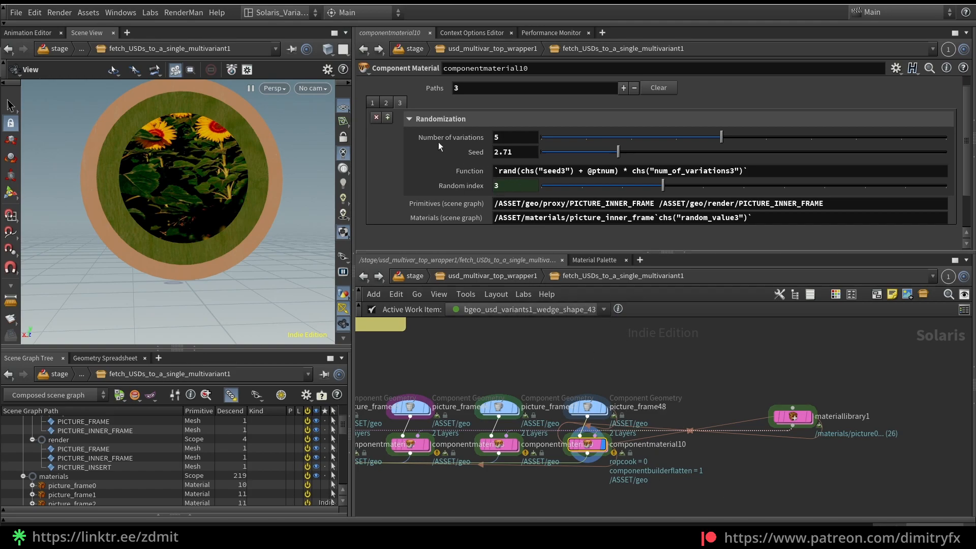
pyautogui.click(387, 102)
pyautogui.moveTo(638, 158); pyautogui.dragTo(613, 157)
# Open materiallibrary1 and examine the base, raugh and normal texture inputs of picture_frame0 in the Picture frame group
pyautogui.doubleClick(810, 420)
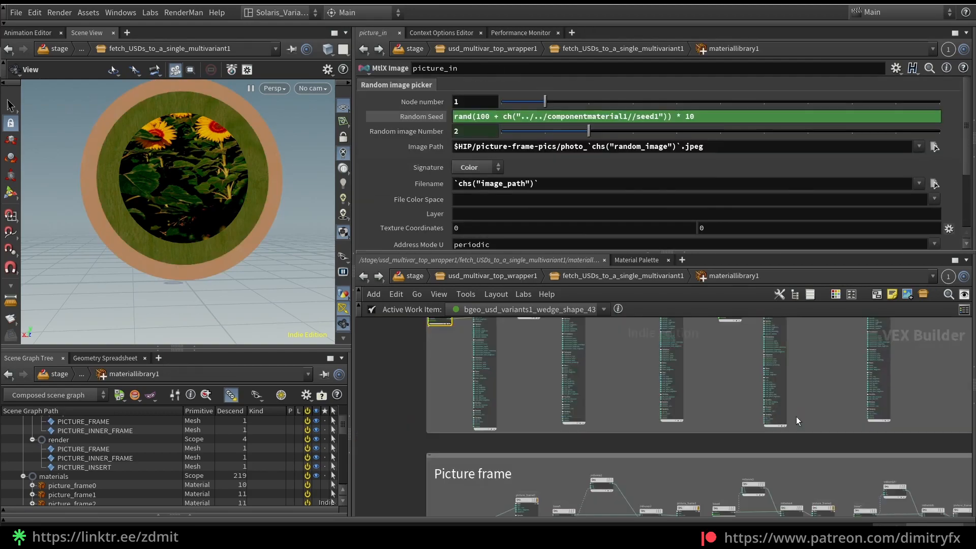
pyautogui.hotkey('ctrl', 'b')
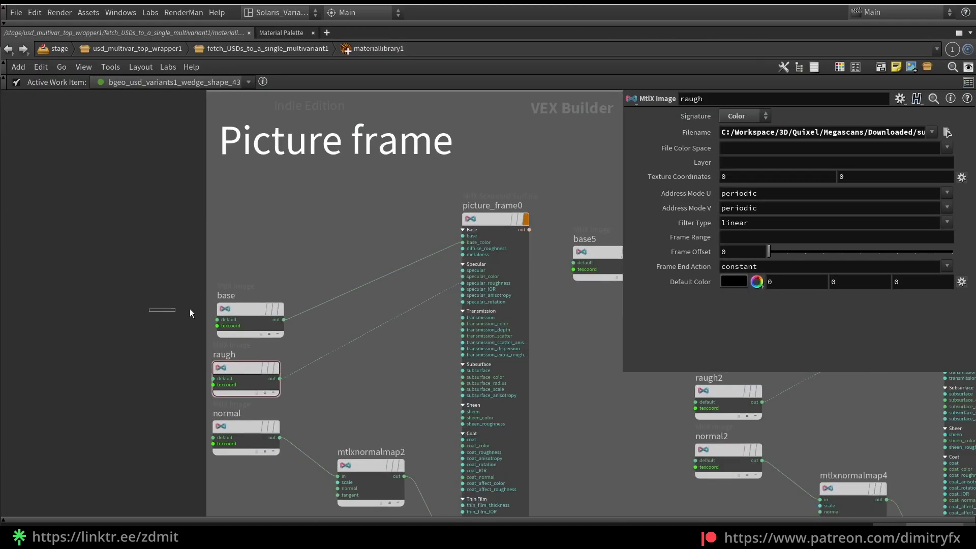
pyautogui.click(237, 310)
pyautogui.moveTo(154, 292); pyautogui.dragTo(333, 303)
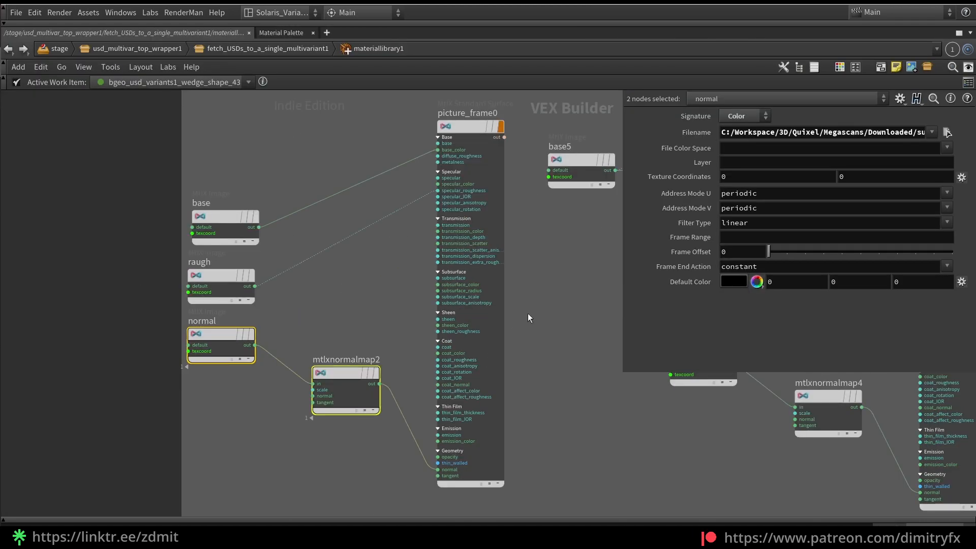
pyautogui.scroll(-2, 532, 310)
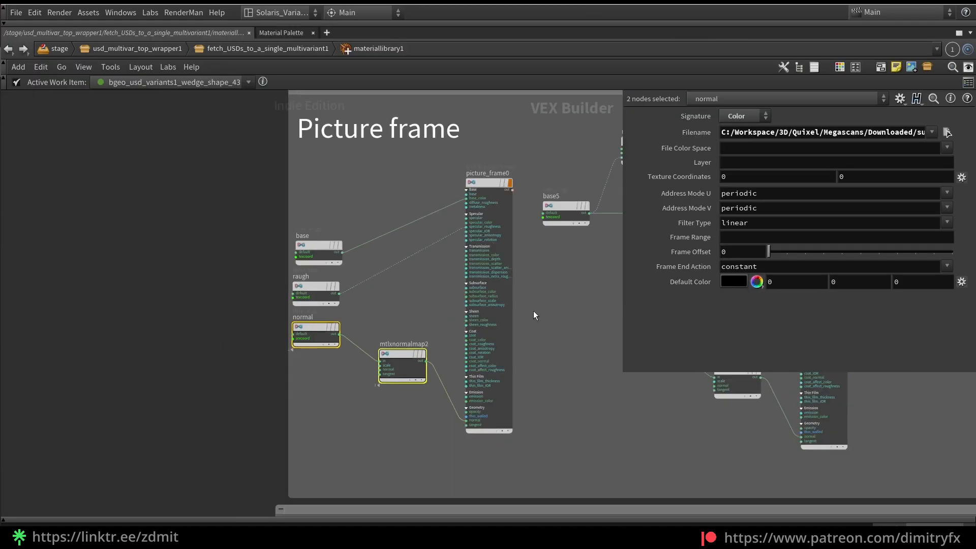
pyautogui.moveTo(277, 174); pyautogui.dragTo(275, 282)
pyautogui.click(437, 450)
pyautogui.click(558, 350)
pyautogui.moveTo(571, 252); pyautogui.dragTo(304, 306, button='middle')
pyautogui.scroll(3, 304, 306)
pyautogui.scroll(-3, 336, 319)
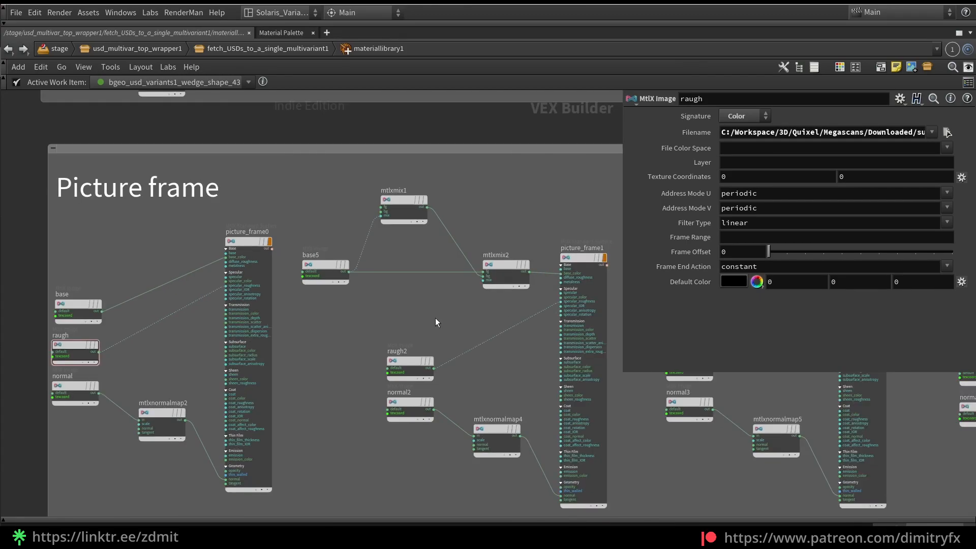
# Examine how base5, mtlxmix1 and mtlxmix2 tint picture_frame1, including the Bg color of mtlxmix1
pyautogui.scroll(3, 363, 297)
pyautogui.moveTo(356, 288); pyautogui.dragTo(307, 261)
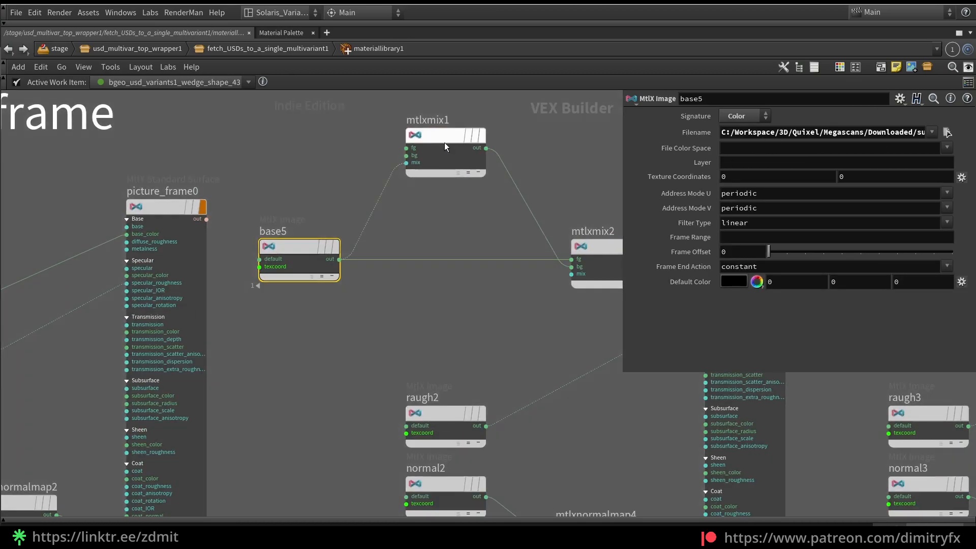
pyautogui.moveTo(456, 239); pyautogui.dragTo(419, 233, button='middle')
pyautogui.click(453, 159)
pyautogui.click(559, 265)
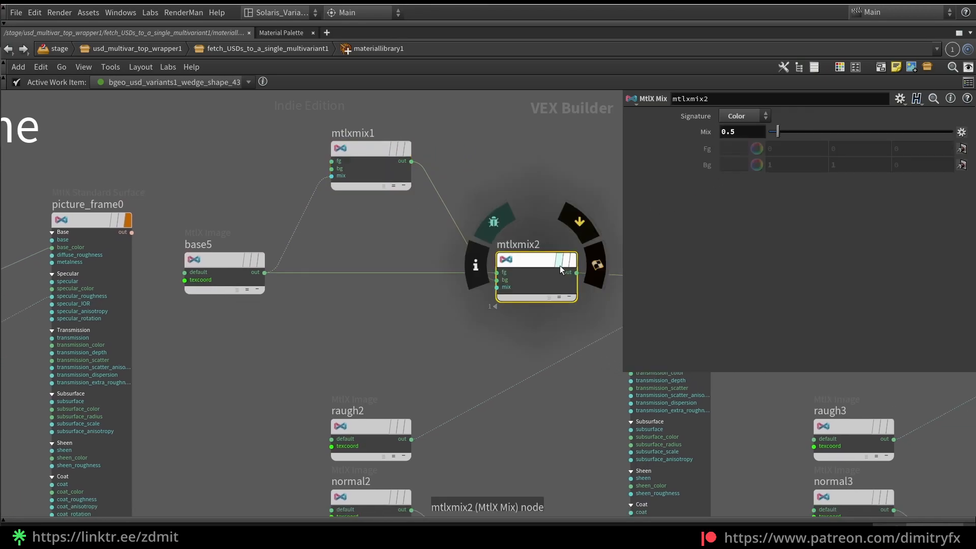
pyautogui.click(370, 148)
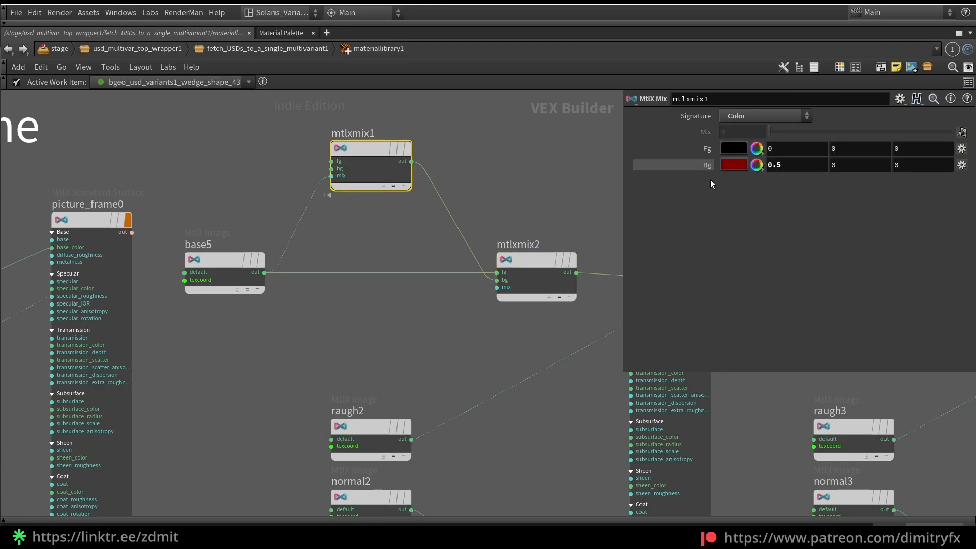
pyautogui.click(735, 165)
pyautogui.click(907, 39)
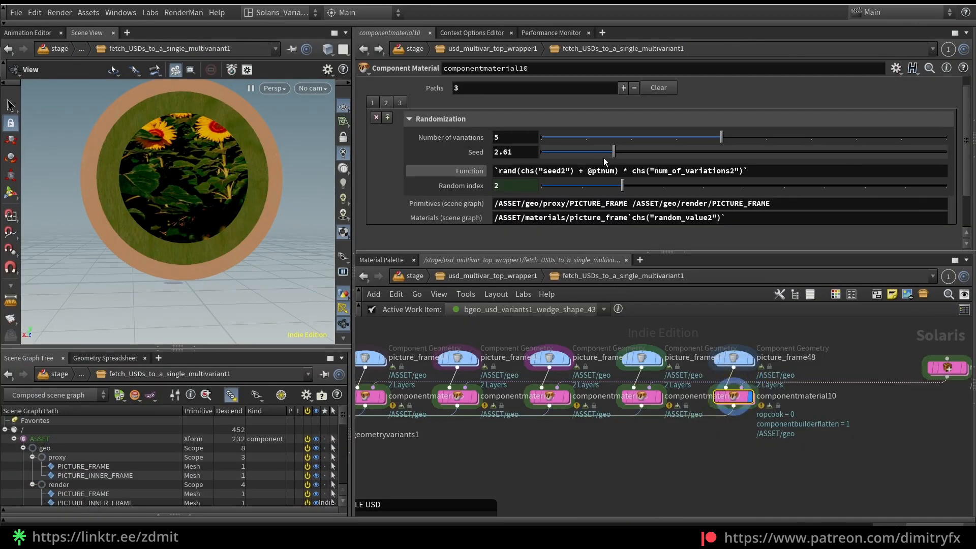
# Set the PICTURE_FRAME Seed on componentmaterial10 to 2.72 and return to the Picture frame shaders in materiallibrary1
pyautogui.moveTo(606, 153); pyautogui.dragTo(620, 154)
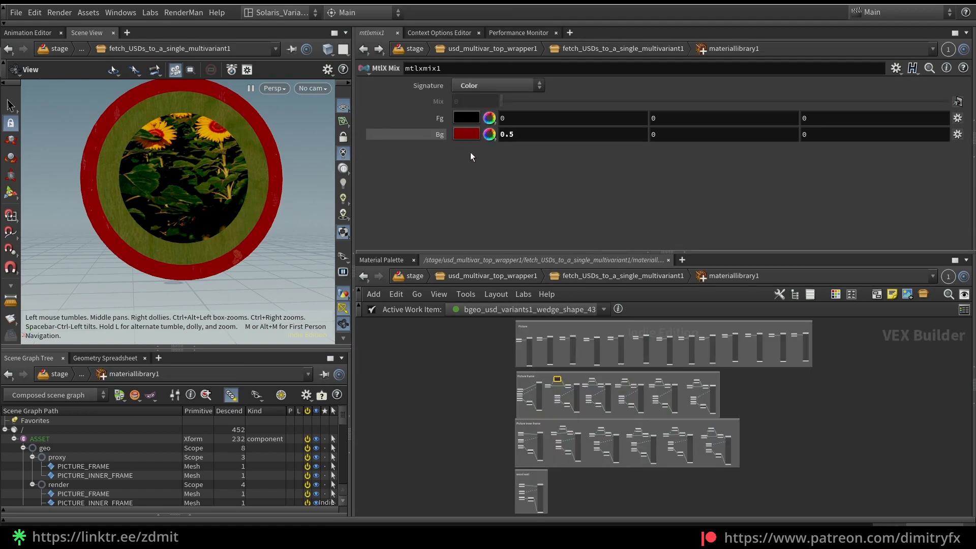
pyautogui.scroll(8, 547, 398)
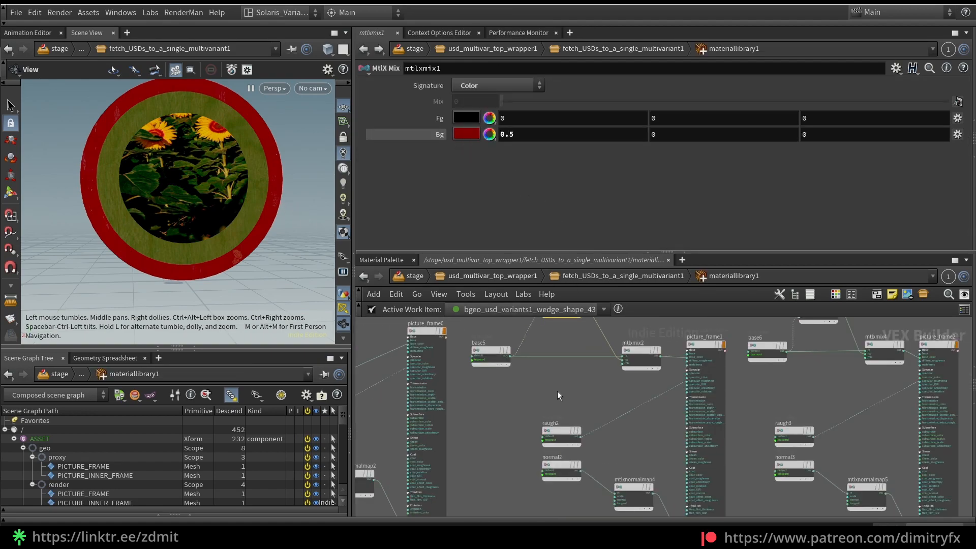
# Examine the Mix setting of mtlxmix2, and shift base5 and mtlxmix1 slightly closer to it
pyautogui.moveTo(484, 453); pyautogui.dragTo(562, 370)
pyautogui.click(661, 418)
pyautogui.click(602, 425)
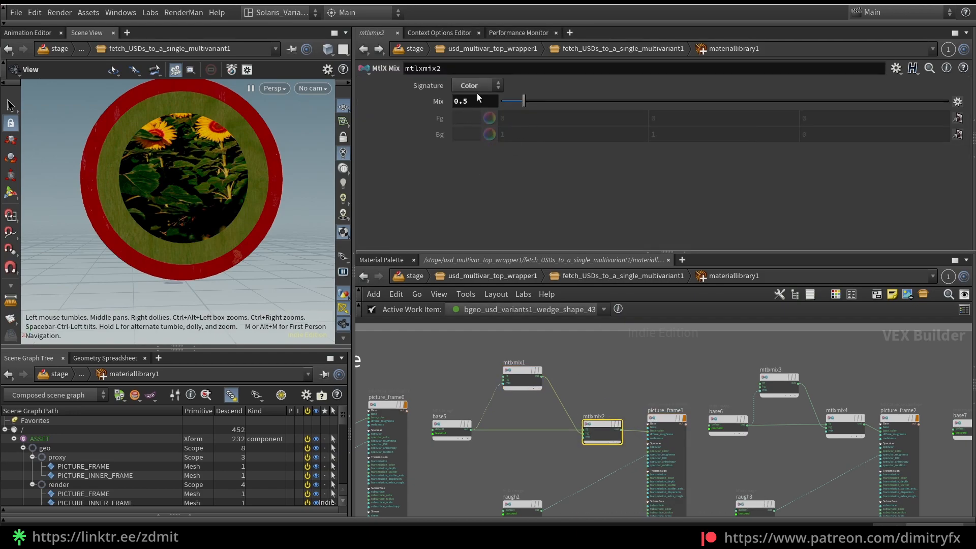
pyautogui.moveTo(524, 100); pyautogui.dragTo(509, 100)
pyautogui.moveTo(572, 105); pyautogui.dragTo(533, 104)
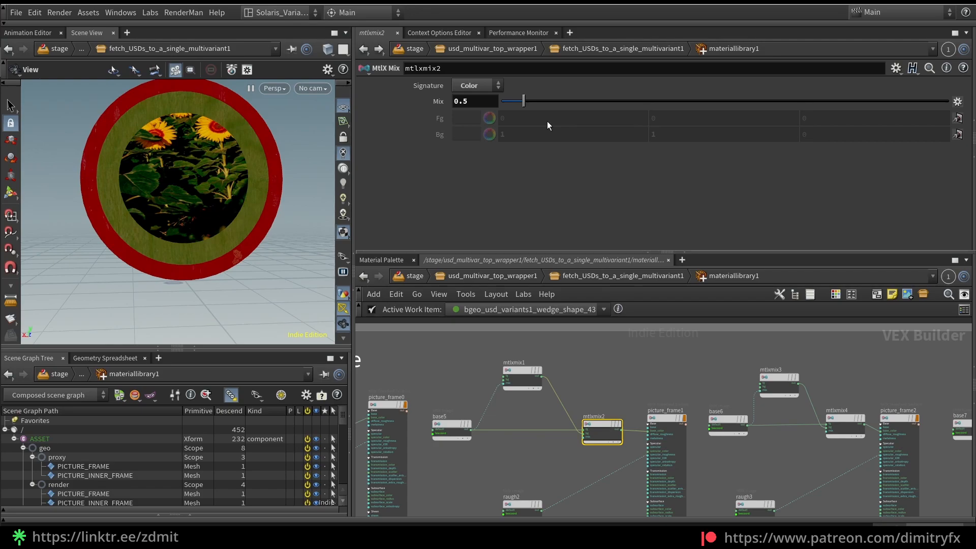
pyautogui.moveTo(457, 424); pyautogui.dragTo(465, 424)
pyautogui.moveTo(539, 377); pyautogui.dragTo(545, 388)
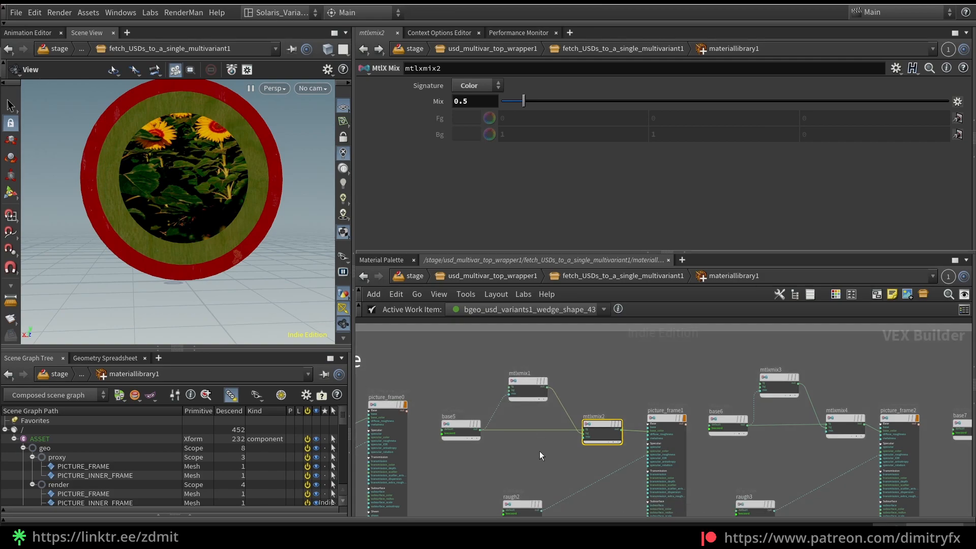
# Examine the Bg colors of mtlxmix3, mtlxmix7 and mtlxmix9 in the remaining Picture frame shaders
pyautogui.scroll(-3, 533, 445)
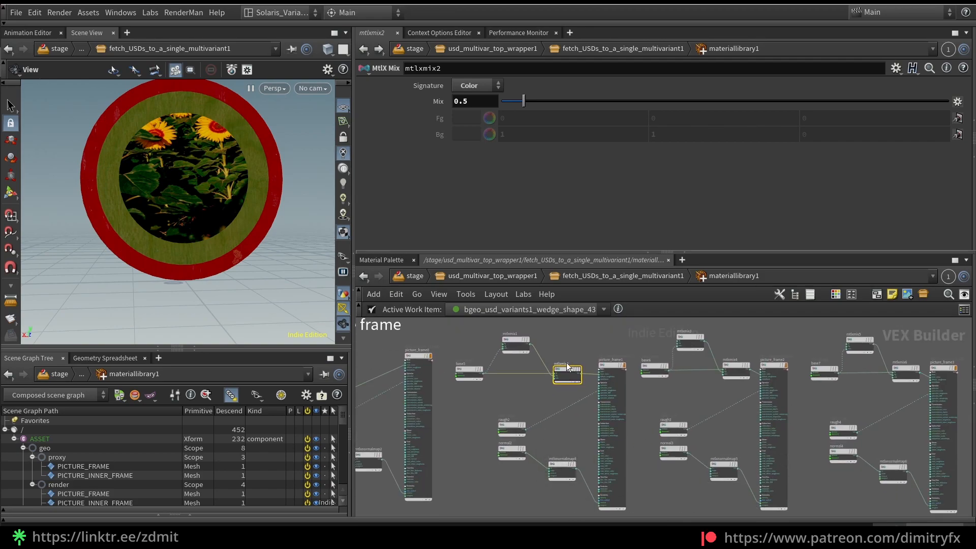
pyautogui.moveTo(693, 385); pyautogui.dragTo(495, 404, button='middle')
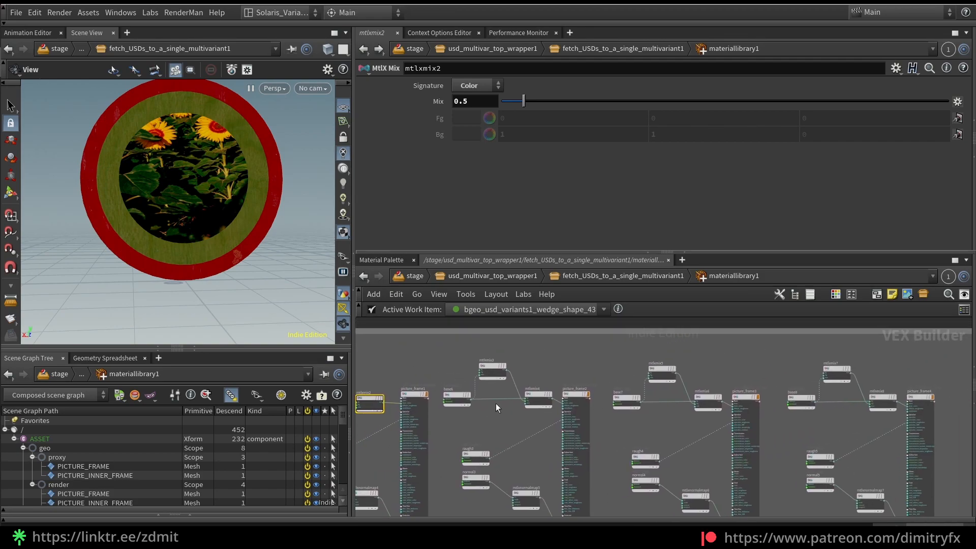
pyautogui.click(662, 374)
pyautogui.click(493, 372)
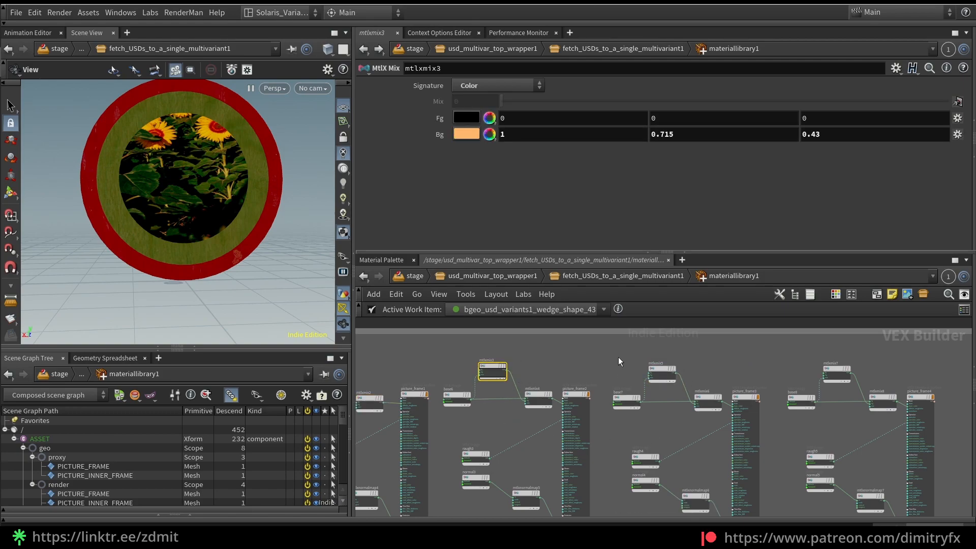
pyautogui.moveTo(617, 356); pyautogui.dragTo(395, 341, button='middle')
pyautogui.click(614, 359)
pyautogui.moveTo(754, 349); pyautogui.dragTo(714, 349, button='middle')
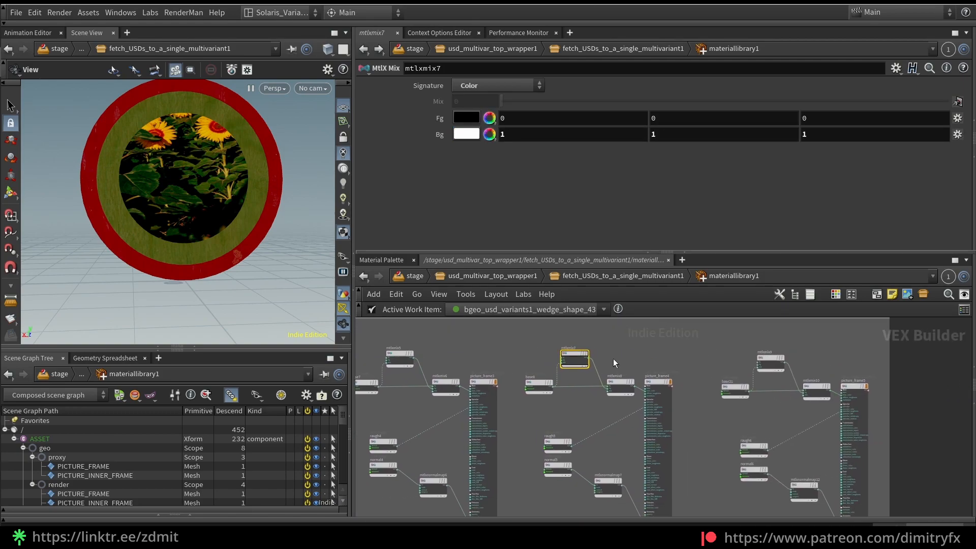
pyautogui.click(773, 355)
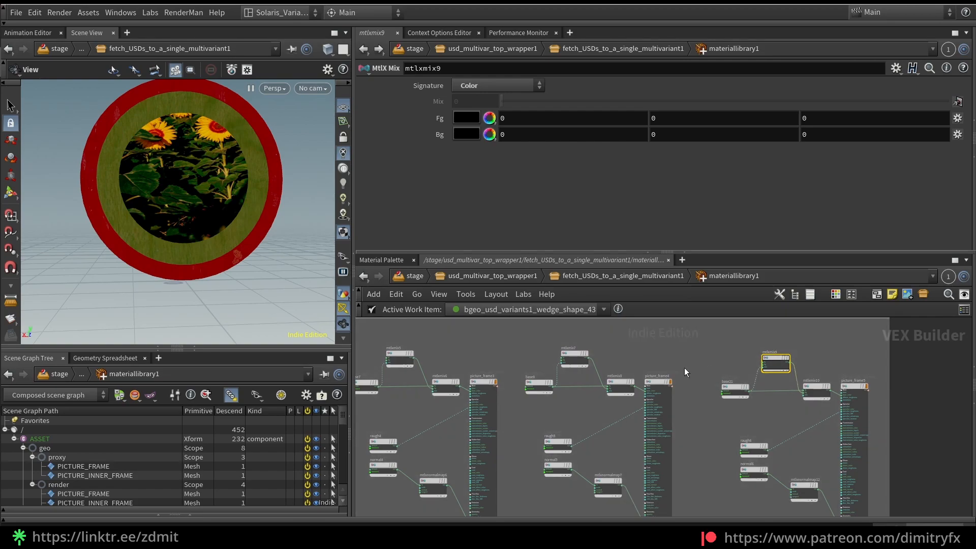
# Examine the color nodes that tint the shaders in the Picture inner frame group
pyautogui.scroll(-5, 568, 396)
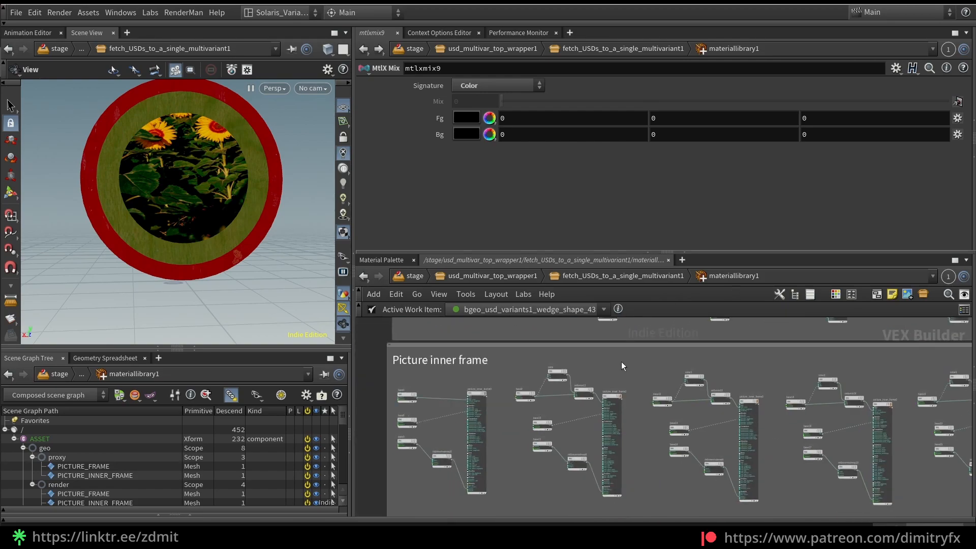
pyautogui.scroll(5, 516, 394)
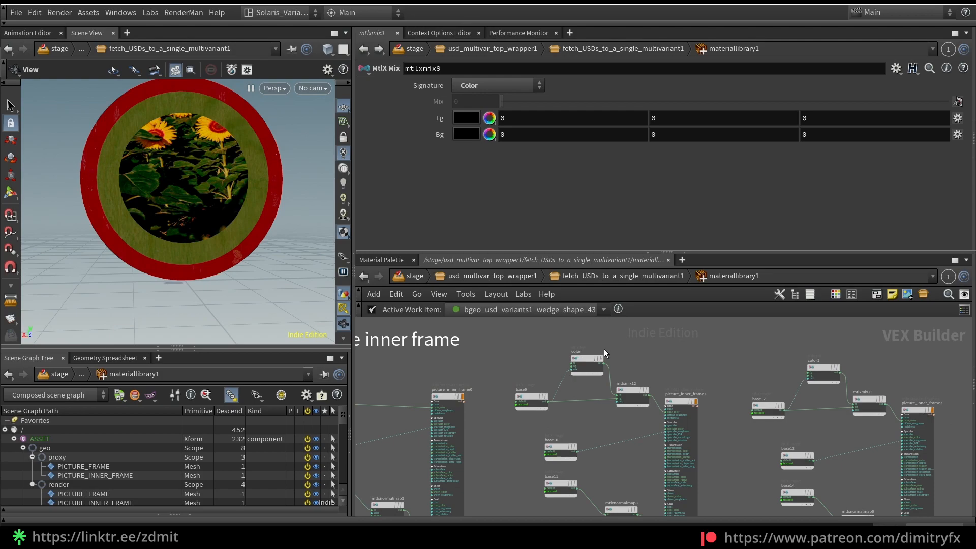
pyautogui.click(587, 364)
pyautogui.click(825, 370)
pyautogui.moveTo(862, 369); pyautogui.dragTo(723, 365, button='middle')
pyautogui.click(722, 368)
# Return to fetch_USDs_to_a_single_multivariant1 and examine the Variant Set of componentgeometryvariants1, collapsing ASSET in the scene graph
pyautogui.click(623, 276)
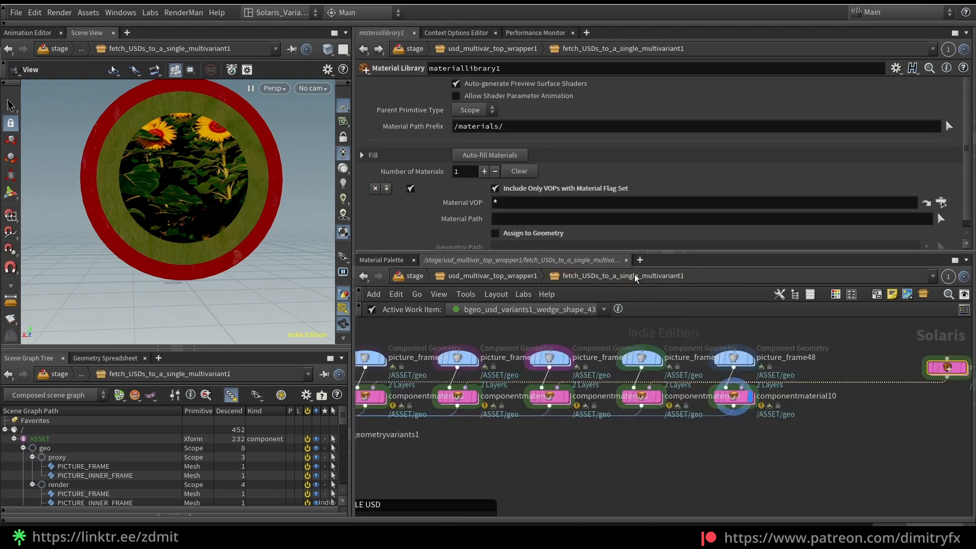
pyautogui.scroll(3, 628, 446)
pyautogui.click(585, 405)
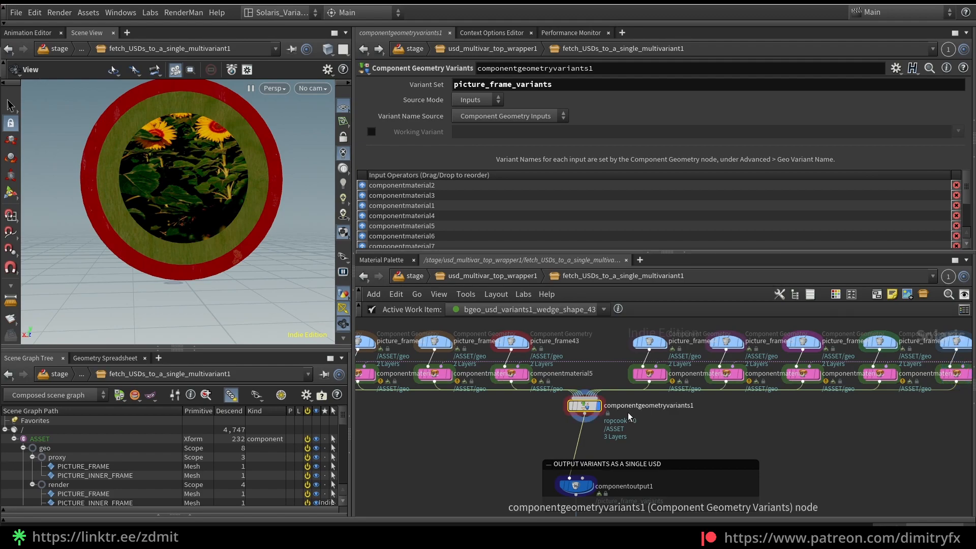
pyautogui.click(14, 439)
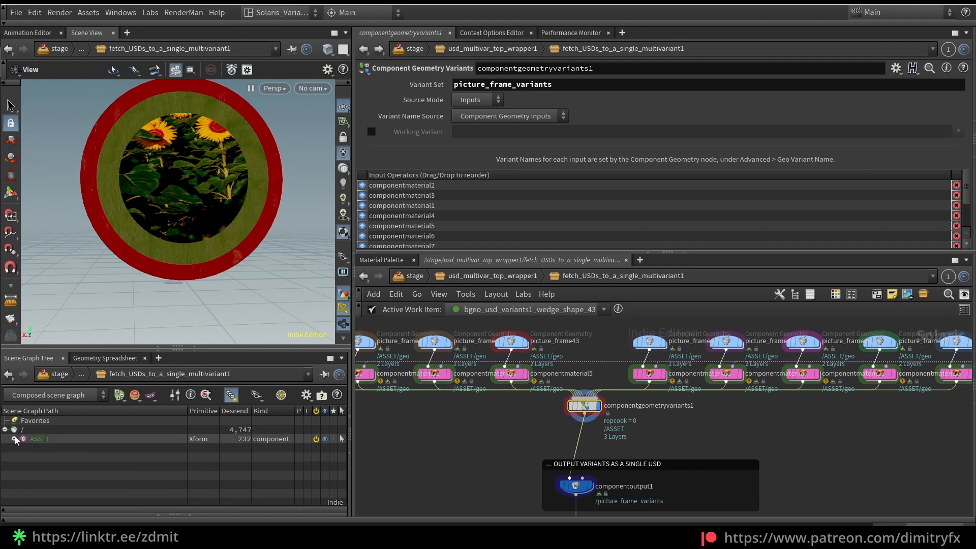
pyautogui.doubleClick(476, 85)
pyautogui.moveTo(503, 482); pyautogui.dragTo(504, 431, button='middle')
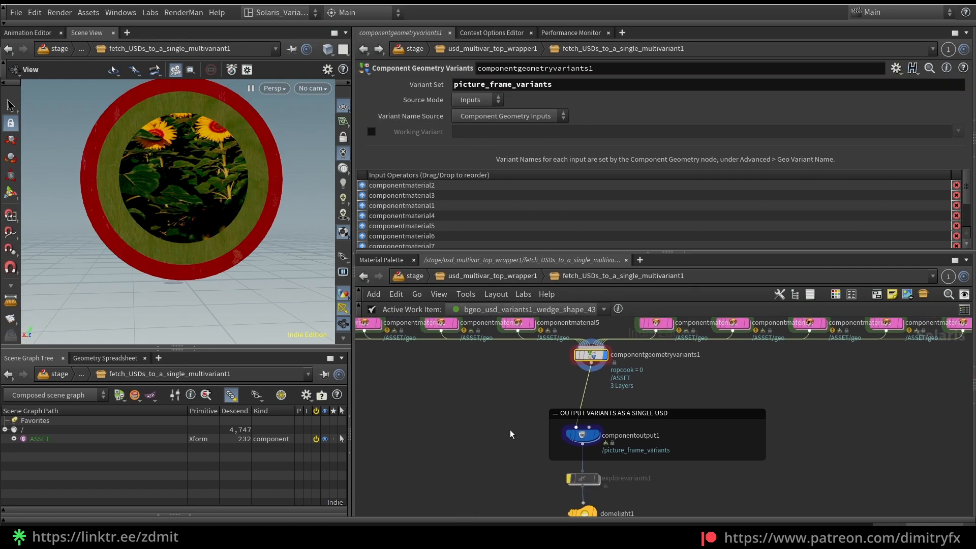
# Examine componentoutput1 and the picture_frame_variants prim hierarchy it outputs
pyautogui.click(590, 435)
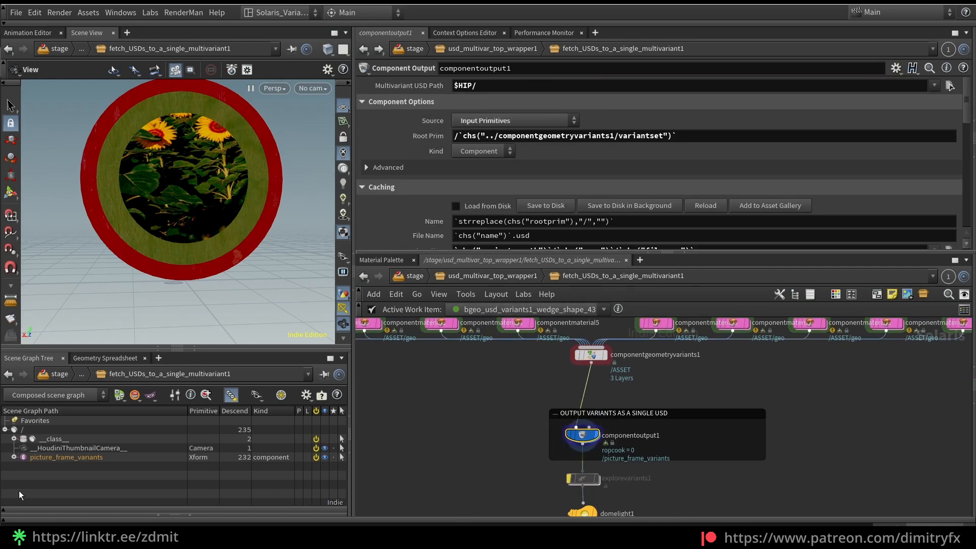
pyautogui.click(14, 457)
pyautogui.click(14, 457)
pyautogui.moveTo(538, 461); pyautogui.dragTo(546, 436, button='middle')
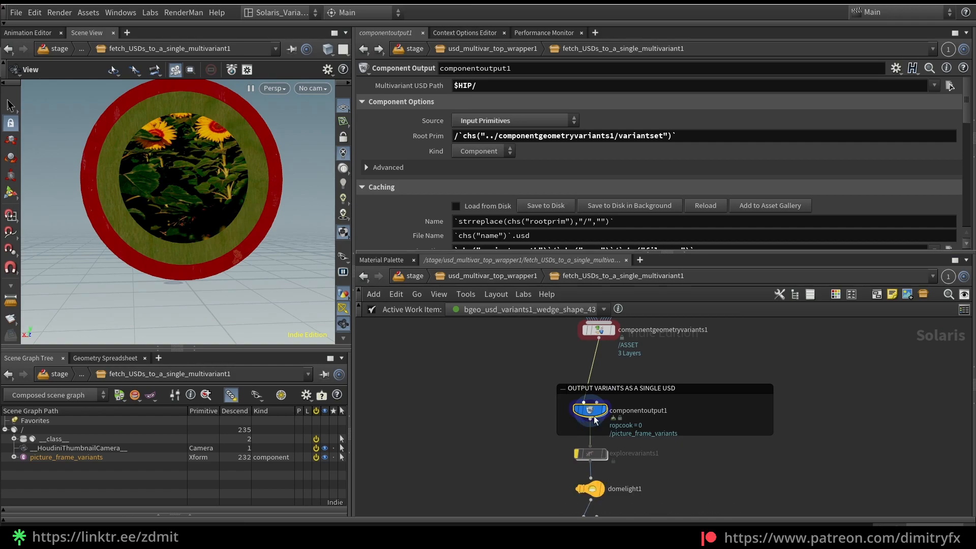
# Add a Set Variant node fed by componentoutput1 and examine its Variant Name setting
pyautogui.press('Tab')
pyautogui.moveTo(489, 452)
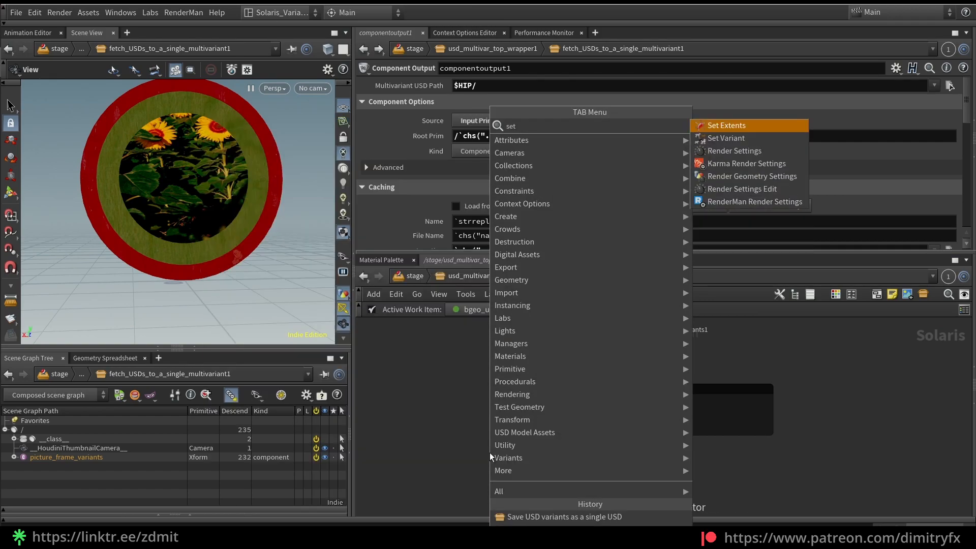
pyautogui.click(712, 138)
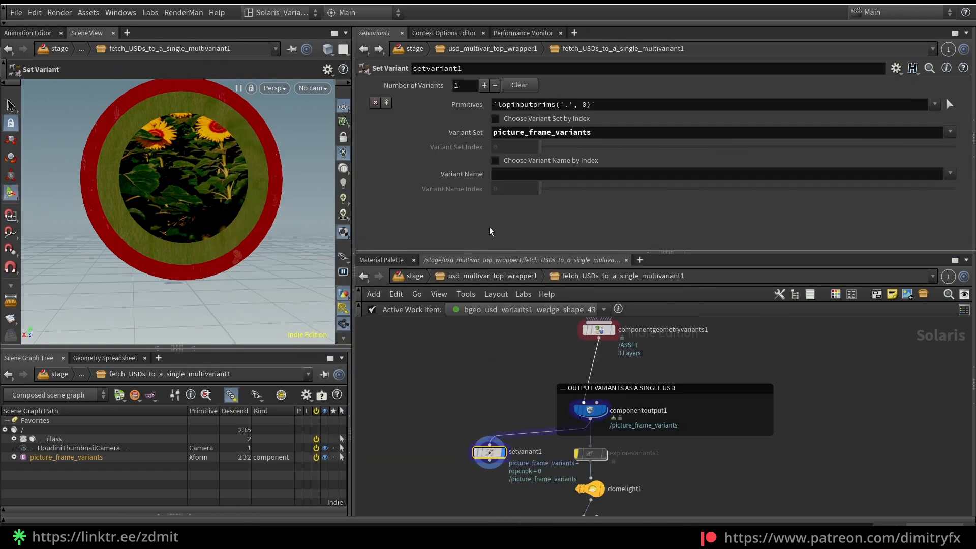
pyautogui.click(668, 173)
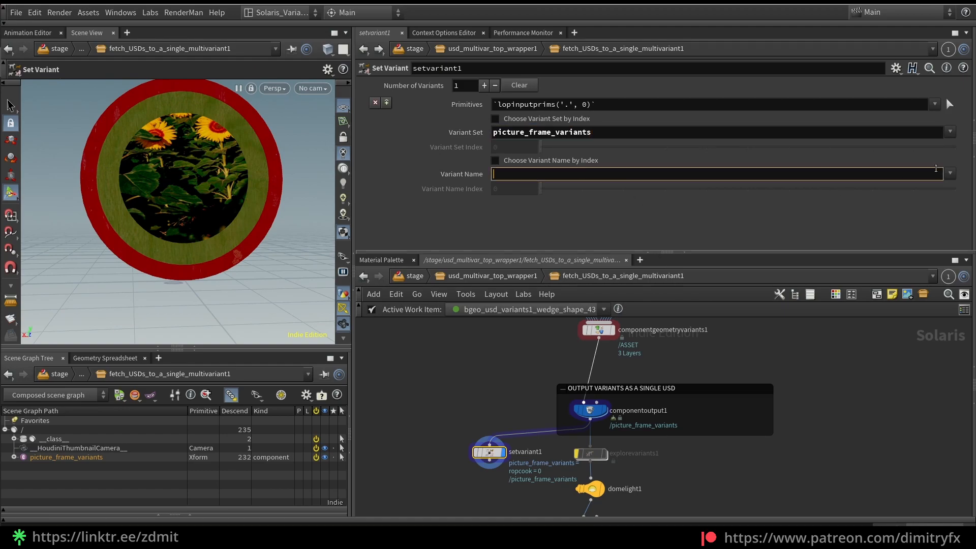
# Preview the variants by name index up to 10, then delete the Set Variant node
pyautogui.click(583, 160)
pyautogui.moveTo(564, 194); pyautogui.dragTo(638, 191)
pyautogui.keyDown('alt'); pyautogui.moveTo(162, 216); pyautogui.dragTo(160, 234, button='right'); pyautogui.keyUp('alt')
pyautogui.keyDown('alt'); pyautogui.moveTo(160, 234); pyautogui.dragTo(173, 234); pyautogui.keyUp('alt')
pyautogui.click(652, 189)
pyautogui.moveTo(654, 191); pyautogui.dragTo(968, 199)
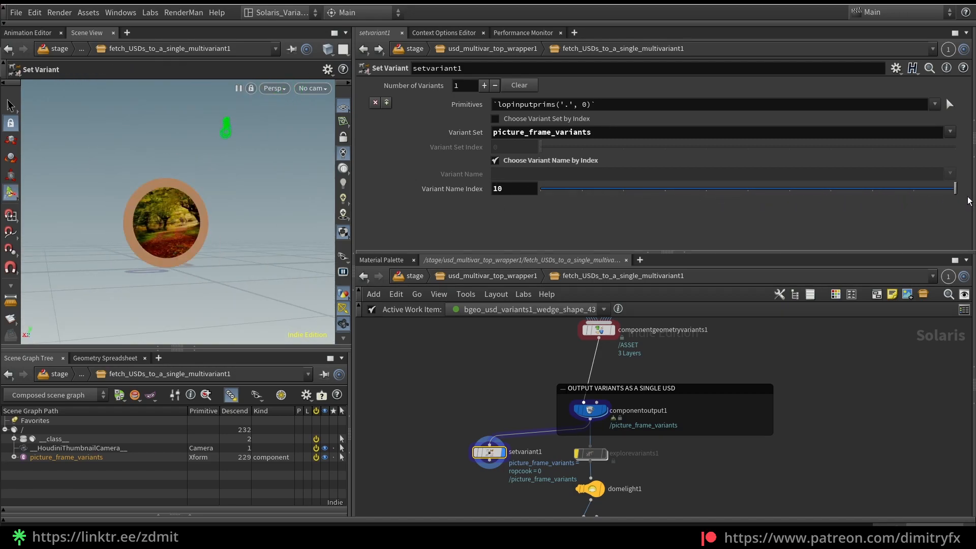
pyautogui.press('Delete')
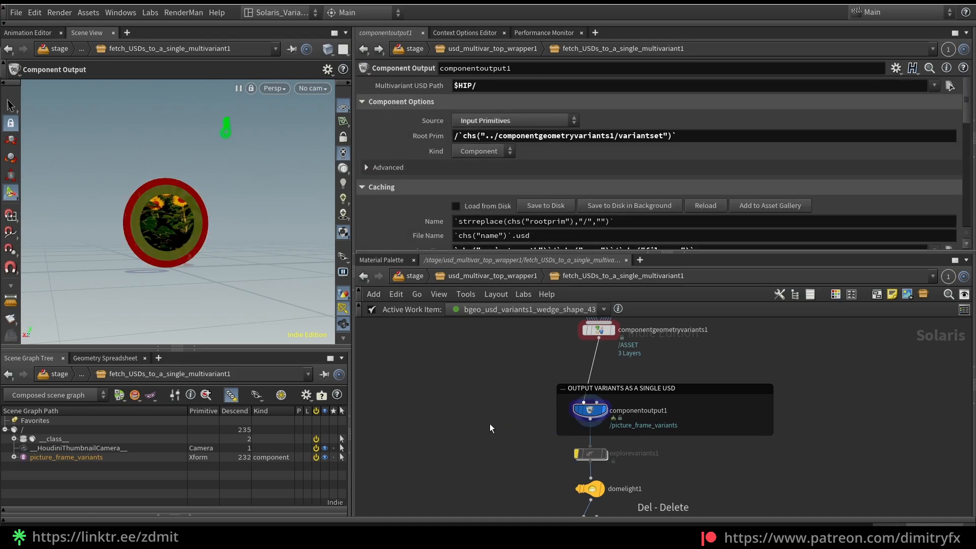
# Examine the Multivariant USD Path of componentoutput1 and its parameter options
pyautogui.click(483, 85)
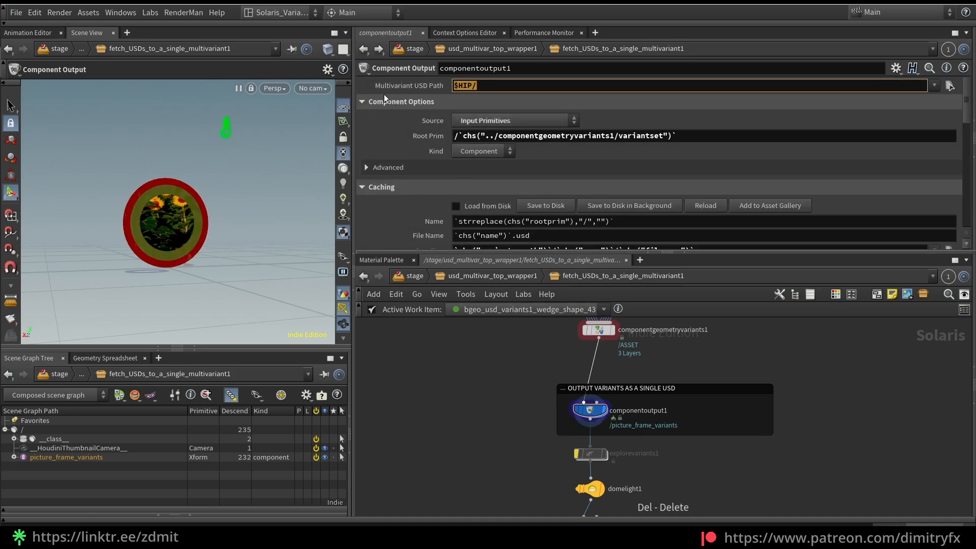
pyautogui.click(900, 67)
pyautogui.click(901, 68)
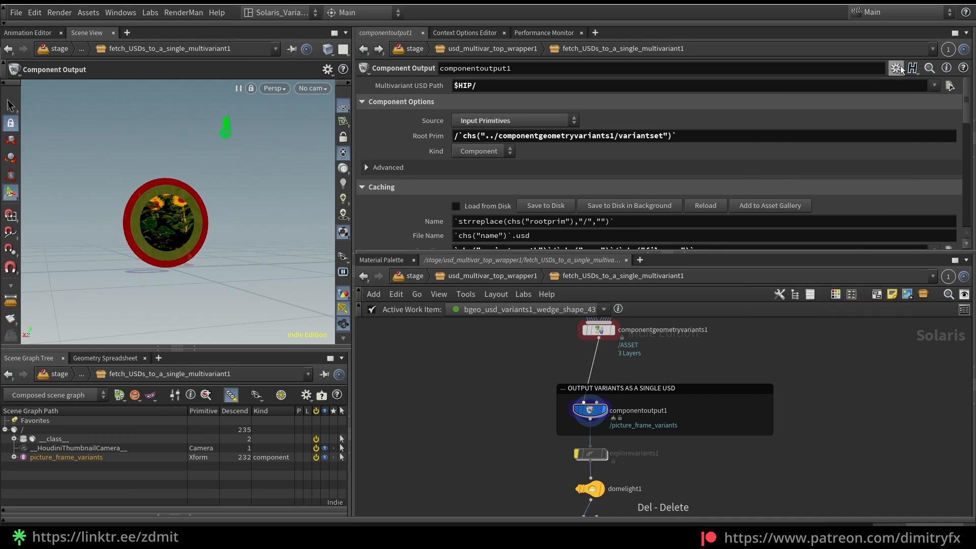
# Compare the Root Prim expression of componentoutput1 with componentgeometryvariants1 and the picture_frame_variants prim
pyautogui.moveTo(677, 138); pyautogui.dragTo(472, 135)
pyautogui.moveTo(535, 340); pyautogui.dragTo(499, 362, button='middle')
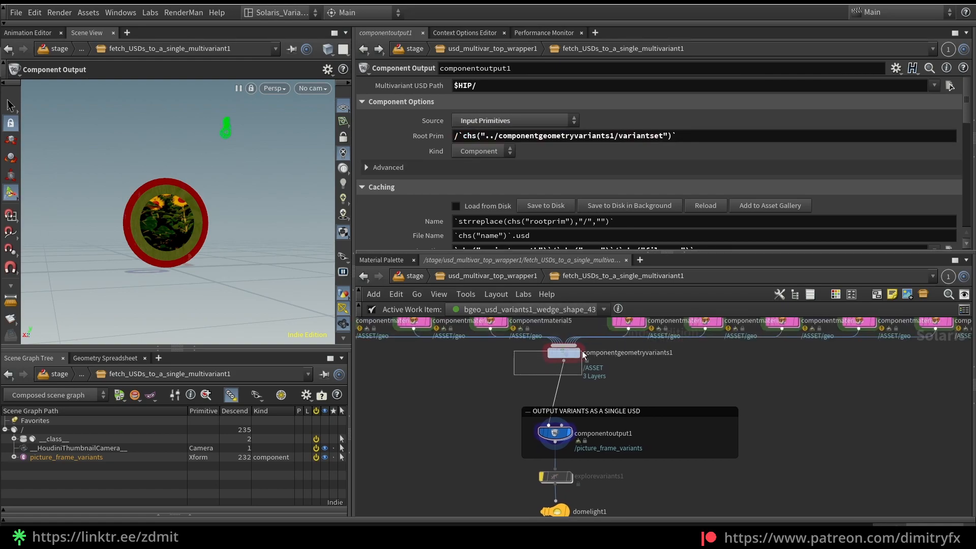
pyautogui.click(563, 353)
pyautogui.click(553, 433)
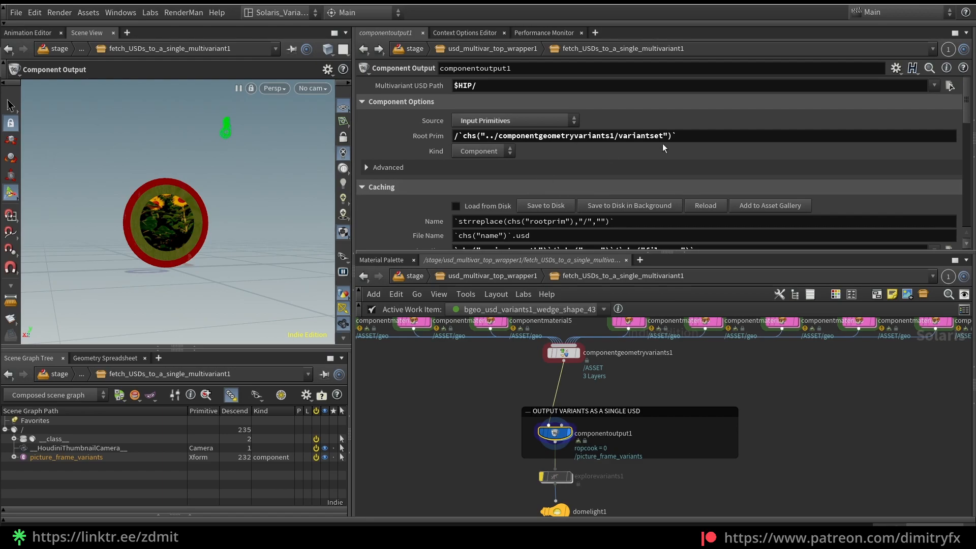
pyautogui.moveTo(676, 136); pyautogui.dragTo(578, 136)
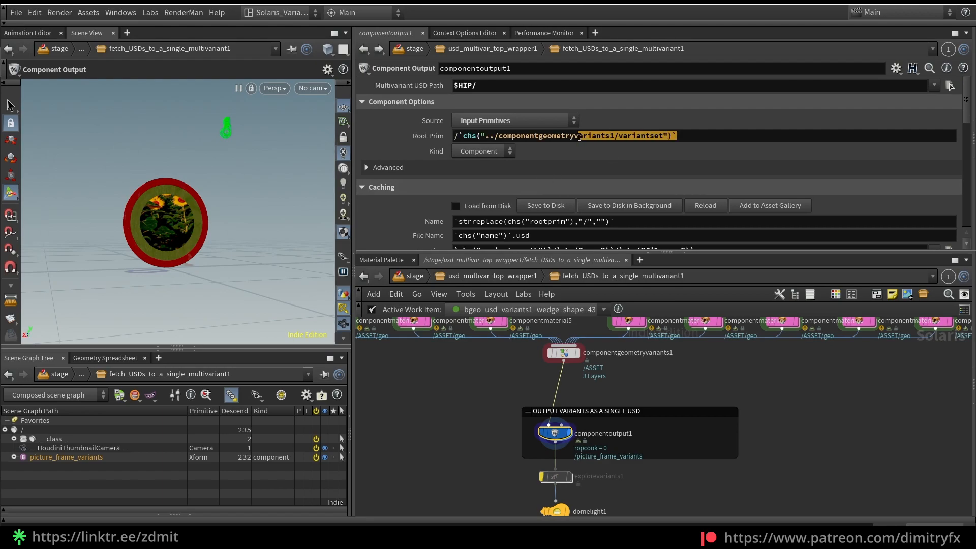
pyautogui.click(57, 458)
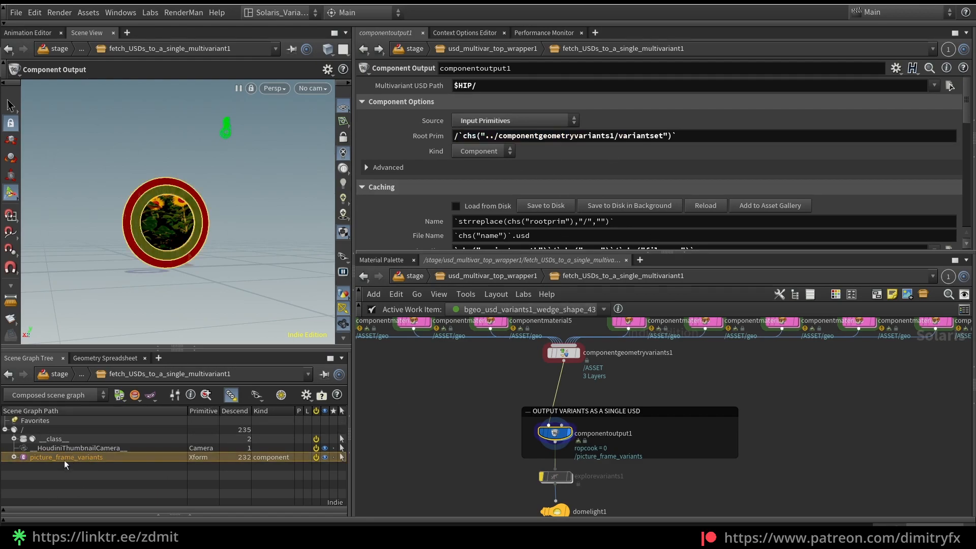
# Try appending asdasdas to the Root Prim expression of componentoutput1, then undo the edit
pyautogui.click(715, 142)
pyautogui.write('asdasdas')
pyautogui.press('Return')
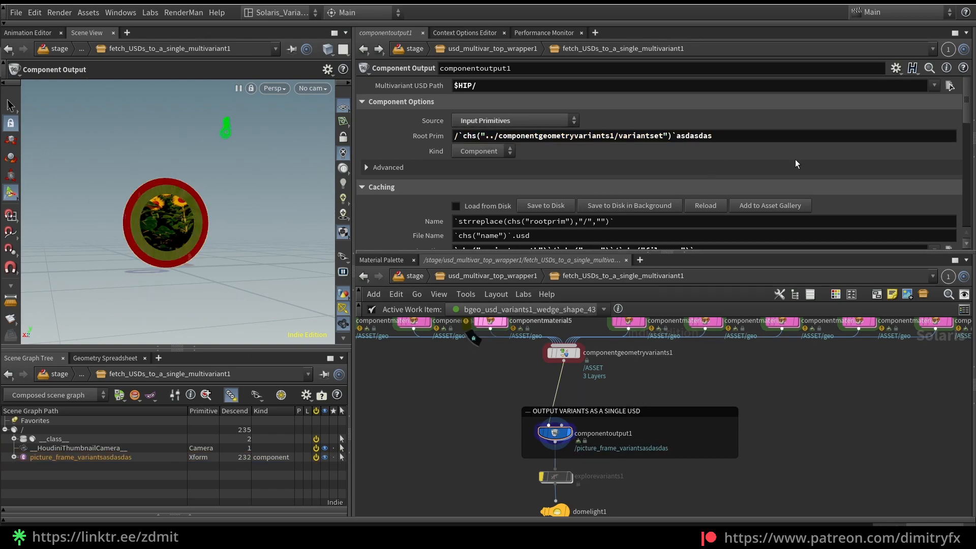
pyautogui.hotkey('ctrl', 'z')
# Set the Variant Layers' Variant Set on componentoutput1 to picture_variants
pyautogui.scroll(-3, 595, 188)
pyautogui.scroll(-3, 595, 186)
pyautogui.scroll(1, 604, 441)
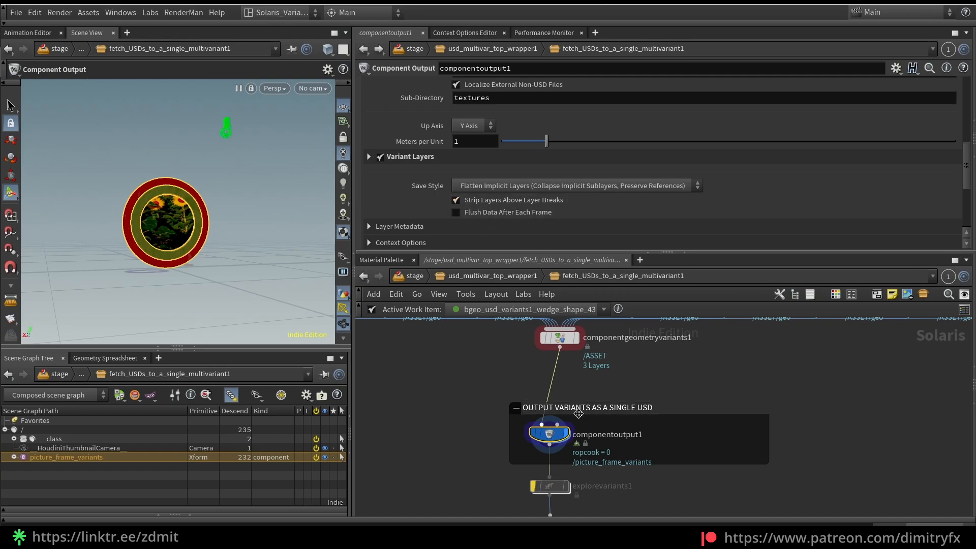
pyautogui.click(367, 157)
pyautogui.click(367, 157)
pyautogui.click(368, 156)
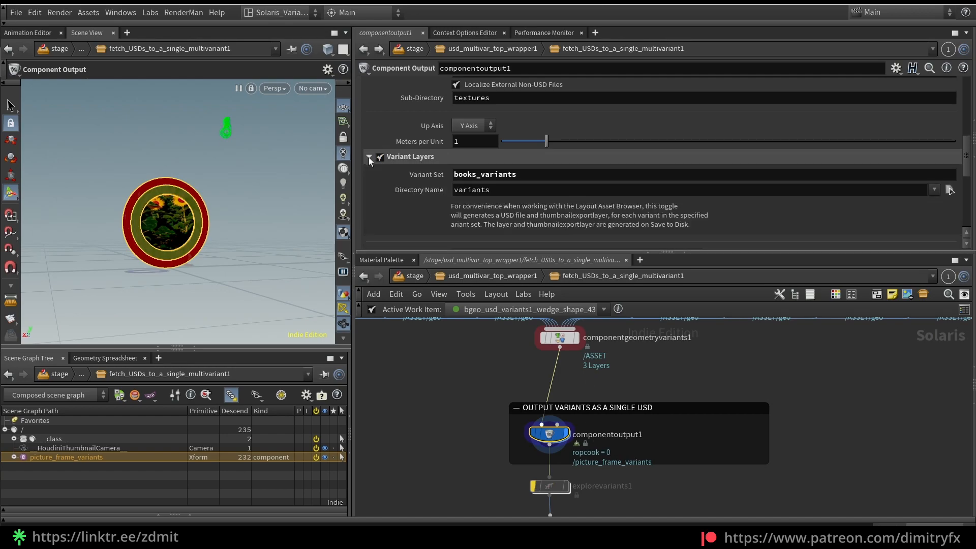
pyautogui.moveTo(476, 173); pyautogui.dragTo(434, 179)
pyautogui.write('picture')
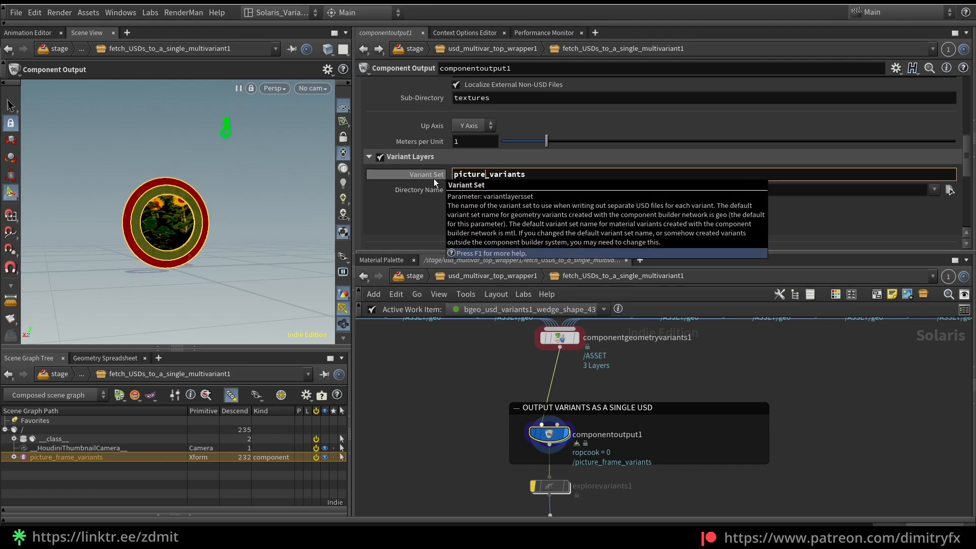
pyautogui.press('Return')
# Examine the Caching options of componentoutput1, including the Location expression built from variants_path, name and filename
pyautogui.scroll(-5, 584, 156)
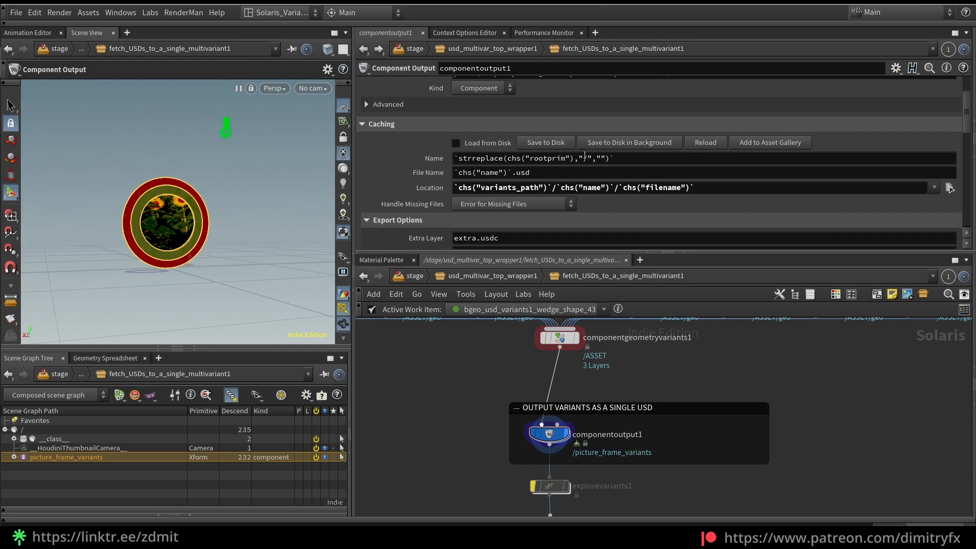
pyautogui.scroll(1, 593, 207)
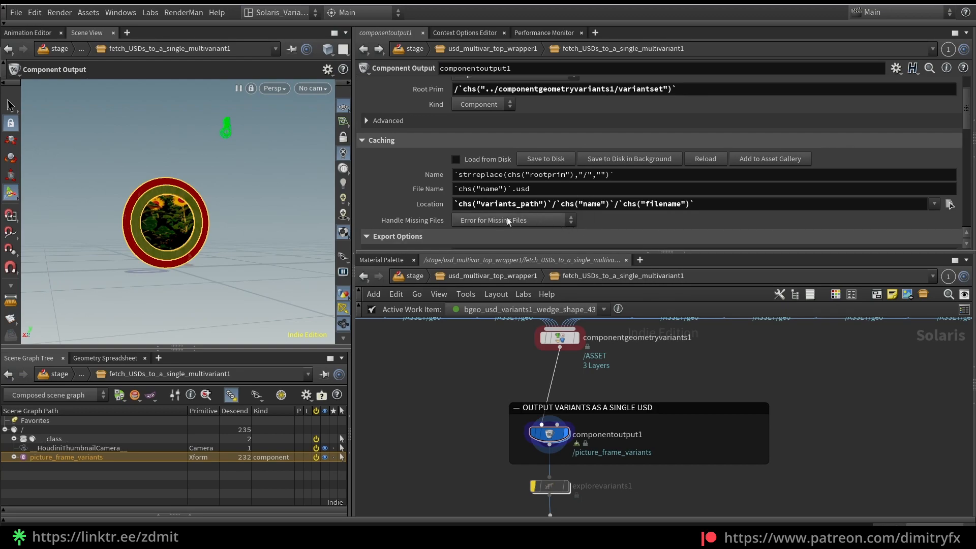
pyautogui.moveTo(695, 204); pyautogui.dragTo(453, 209)
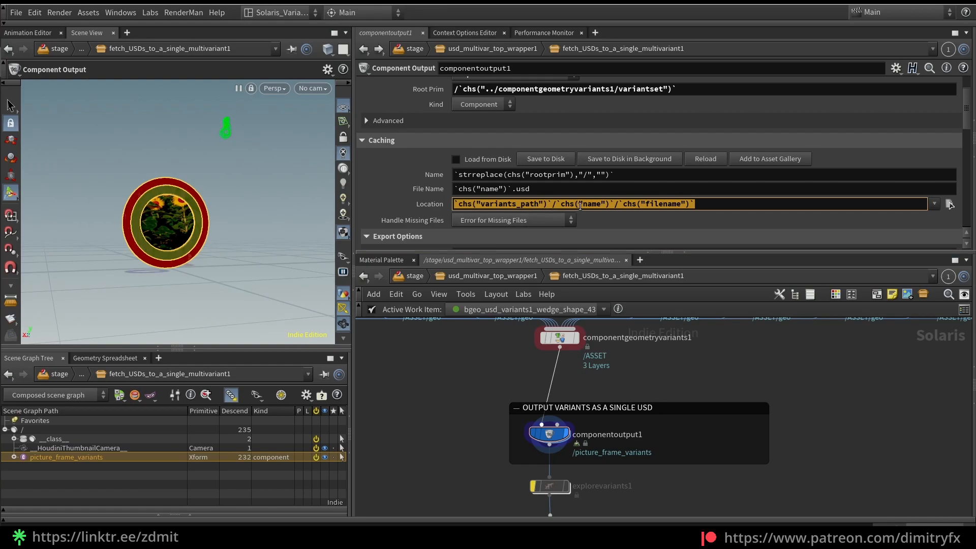
pyautogui.scroll(3, 531, 130)
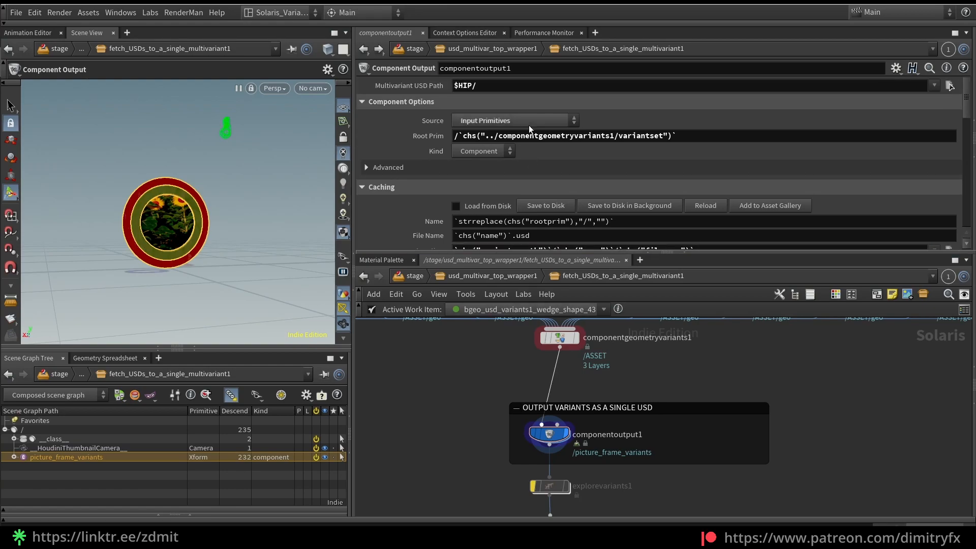
# Display the karmarendersettings node downstream of componentoutput1
pyautogui.click(480, 121)
pyautogui.click(462, 434)
pyautogui.scroll(-3, 462, 434)
pyautogui.moveTo(462, 435); pyautogui.dragTo(467, 371, button='middle')
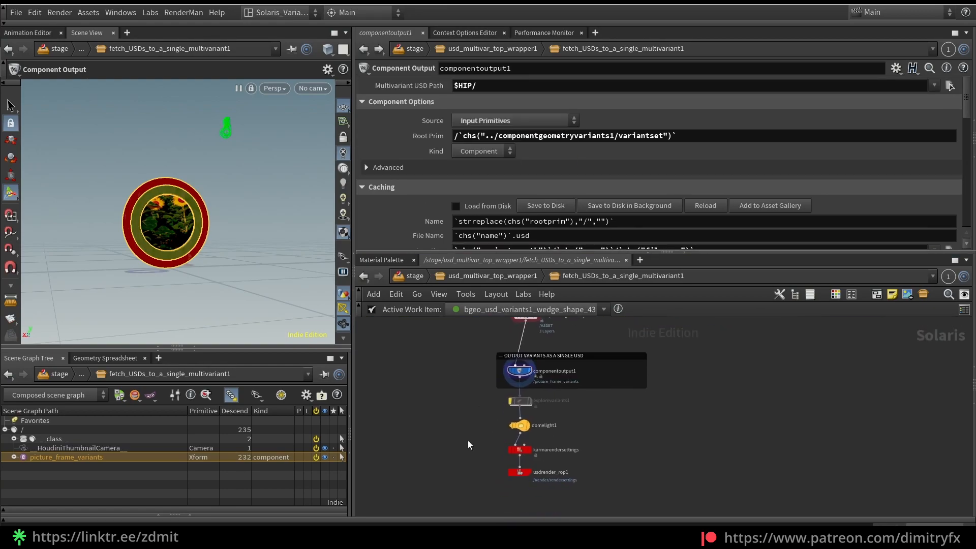
pyautogui.scroll(1, 466, 449)
pyautogui.click(542, 449)
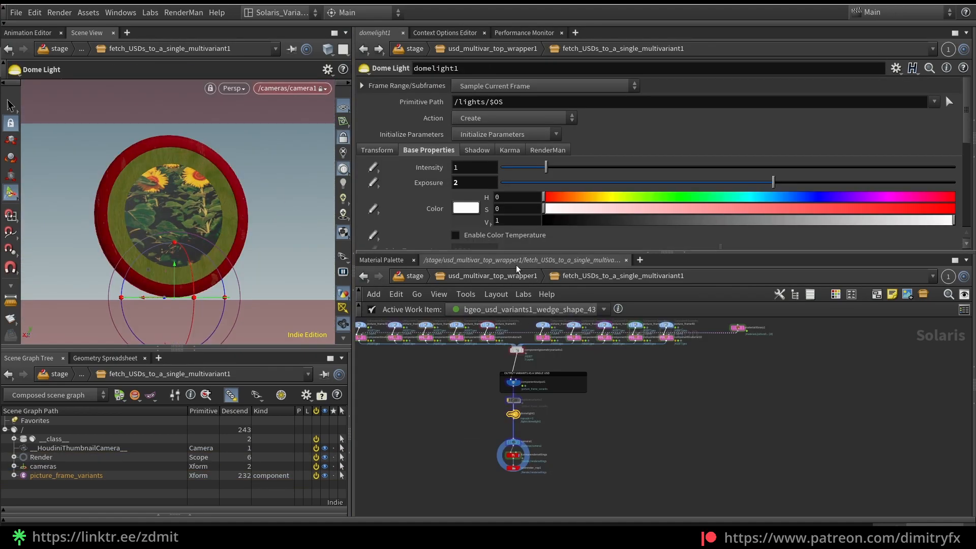
# Go back up to usd_multivar_top_wrapper1 and enter the Generate_Asset_Gallery_Thumbnail_from_Layered_USD1 subnetwork
pyautogui.click(492, 275)
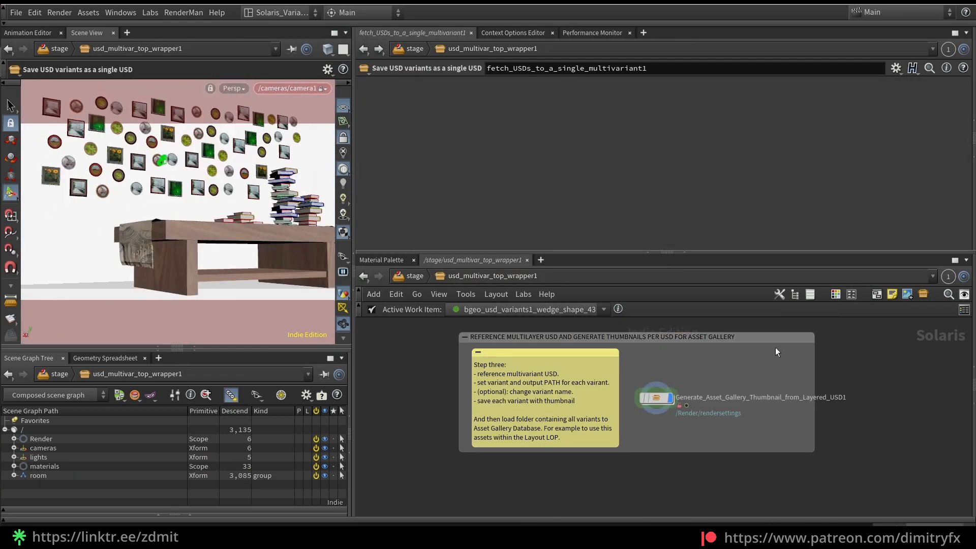
pyautogui.scroll(-4, 715, 419)
pyautogui.moveTo(674, 444); pyautogui.dragTo(679, 385, button='middle')
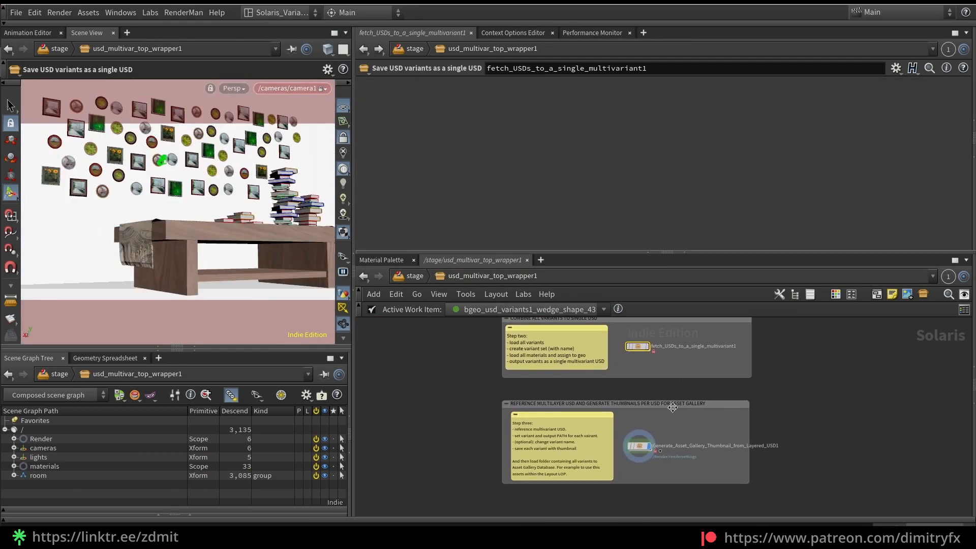
pyautogui.scroll(4, 665, 439)
pyautogui.doubleClick(628, 451)
pyautogui.scroll(8, 615, 397)
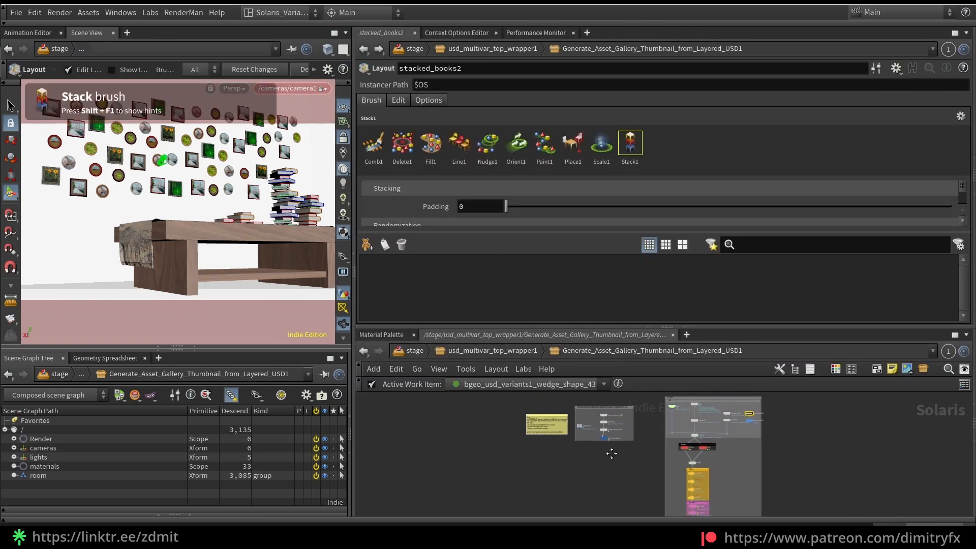
# Display the reference_layered_USD node to view the referenced multivariant picture frame
pyautogui.moveTo(583, 414); pyautogui.dragTo(583, 413)
pyautogui.click(584, 383)
pyautogui.click(575, 381)
pyautogui.keyDown('alt'); pyautogui.moveTo(268, 292); pyautogui.dragTo(243, 271); pyautogui.keyUp('alt')
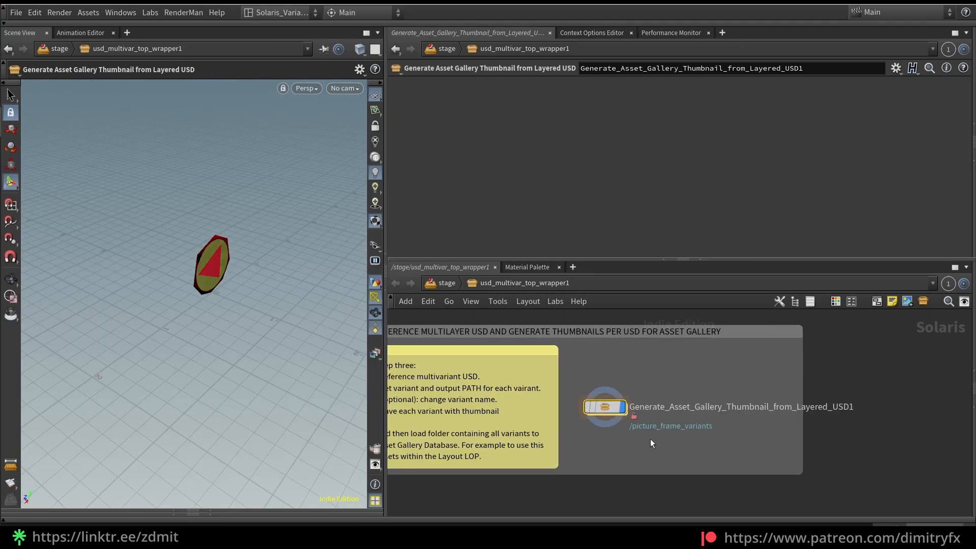
pyautogui.scroll(-2, 649, 441)
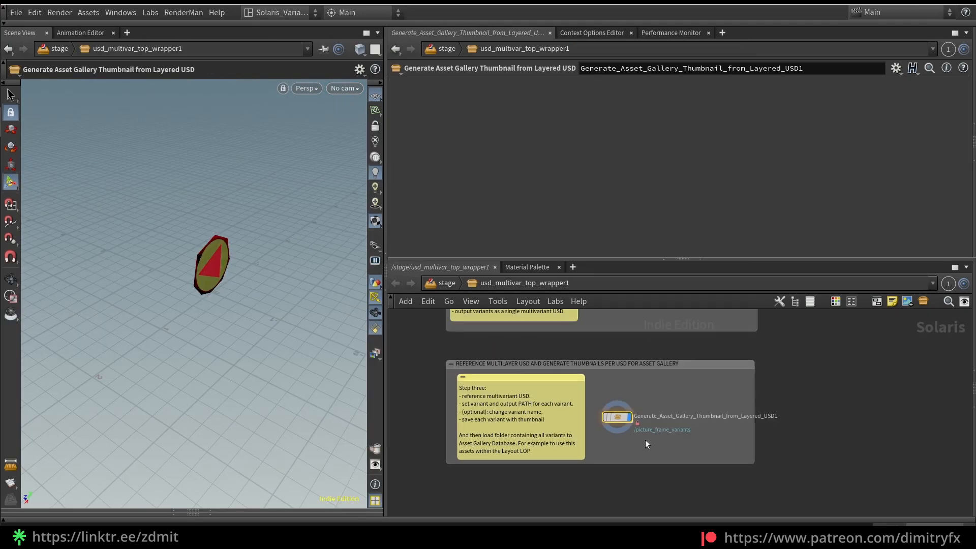
# From usd_multivar_top_wrapper1, enter the Generate_Asset_Gallery_Thumbnail_from_Layered_USD1 subnetwork again
pyautogui.scroll(1, 634, 439)
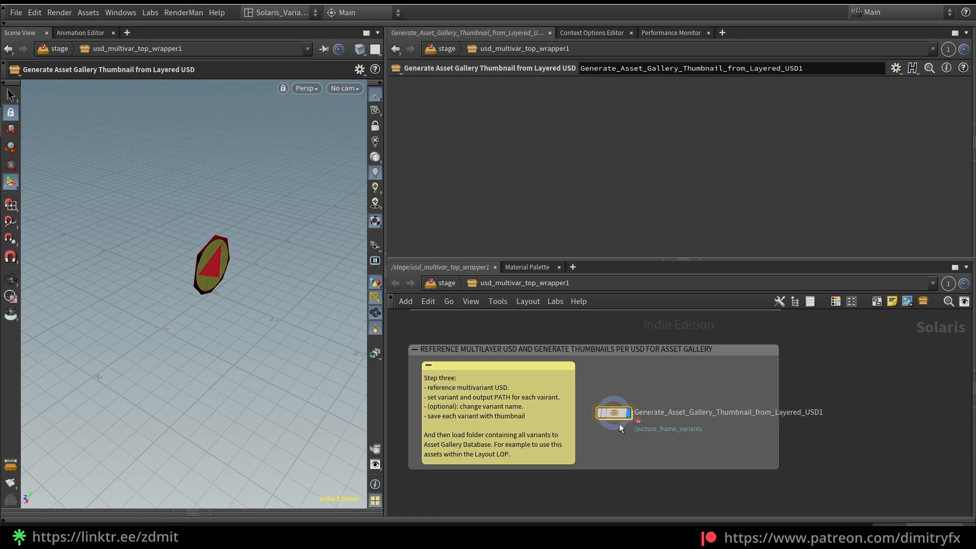
pyautogui.moveTo(611, 415)
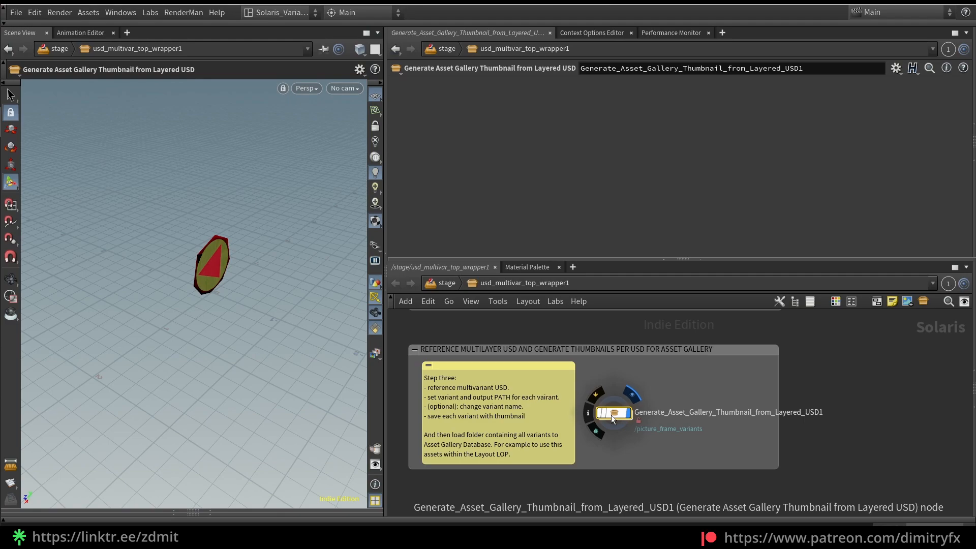
pyautogui.doubleClick(611, 414)
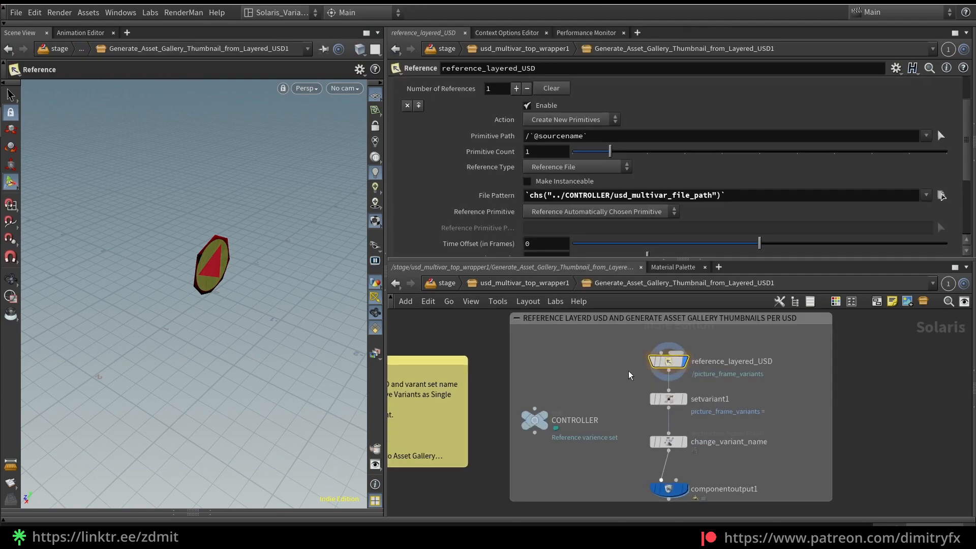
pyautogui.scroll(1, 631, 375)
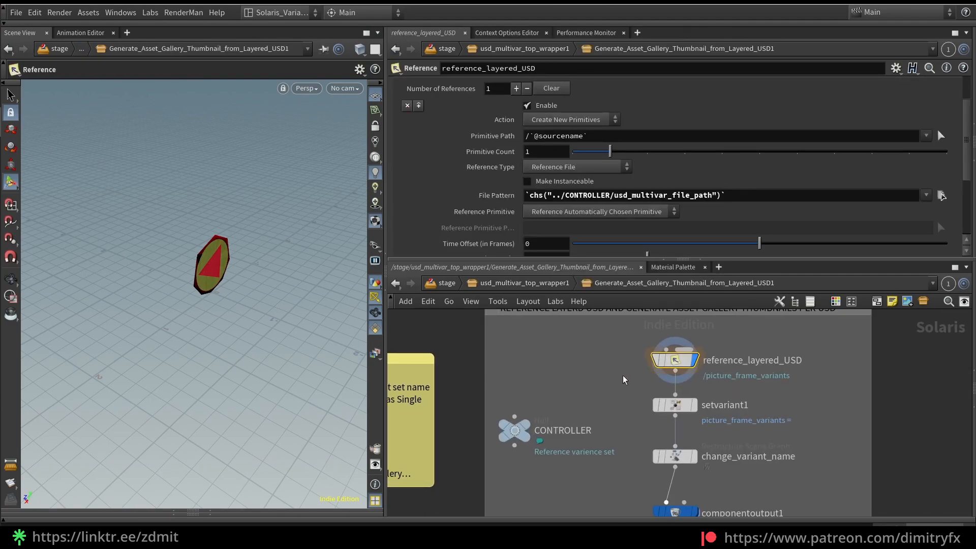
# Examine the CONTROLLER node's variant set name and multivariant USD path, along with the reference_layered_USD node it feeds
pyautogui.click(516, 432)
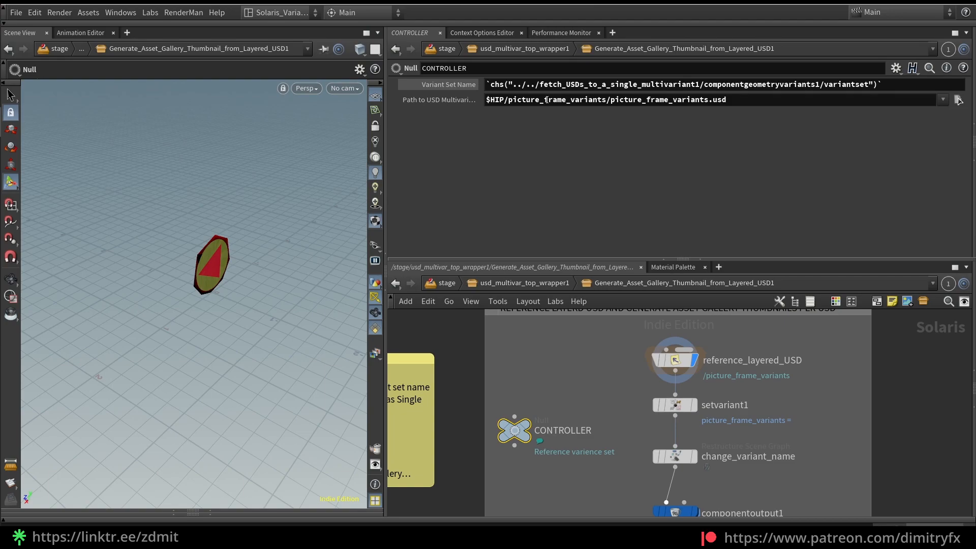
pyautogui.moveTo(589, 385); pyautogui.dragTo(705, 358)
pyautogui.moveTo(536, 462); pyautogui.dragTo(506, 361)
pyautogui.moveTo(560, 390); pyautogui.dragTo(582, 392)
pyautogui.moveTo(856, 490); pyautogui.dragTo(819, 443, button='middle')
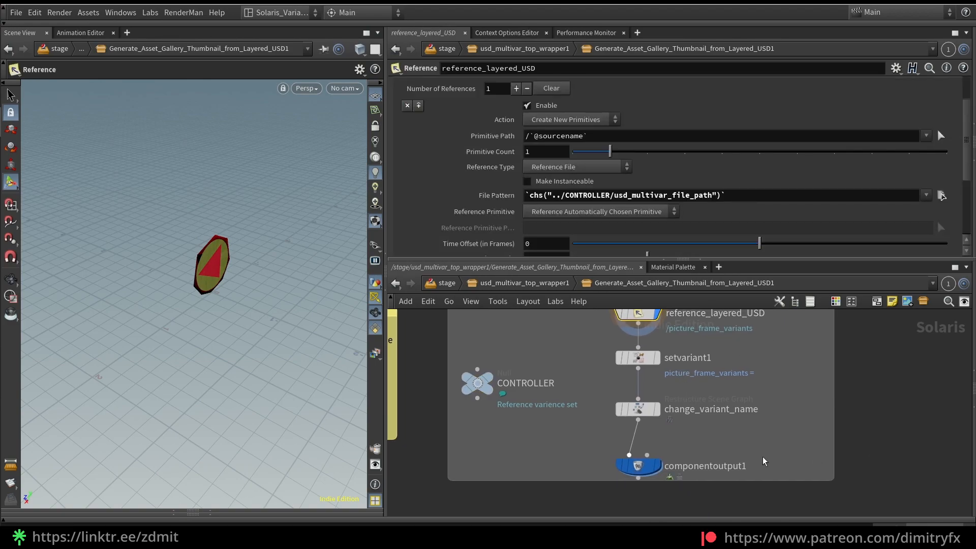
pyautogui.moveTo(761, 375); pyautogui.dragTo(760, 428, button='middle')
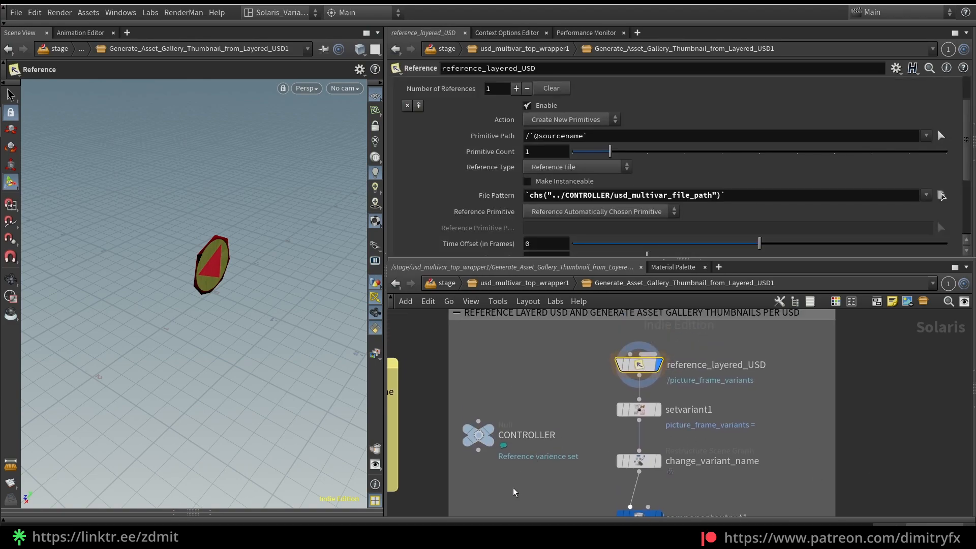
# Compare the File Pattern expression of reference_layered_USD with the variant set name and USD path on CONTROLLER
pyautogui.click(479, 436)
pyautogui.moveTo(731, 87); pyautogui.dragTo(878, 85)
pyautogui.click(639, 364)
pyautogui.moveTo(727, 195); pyautogui.dragTo(593, 196)
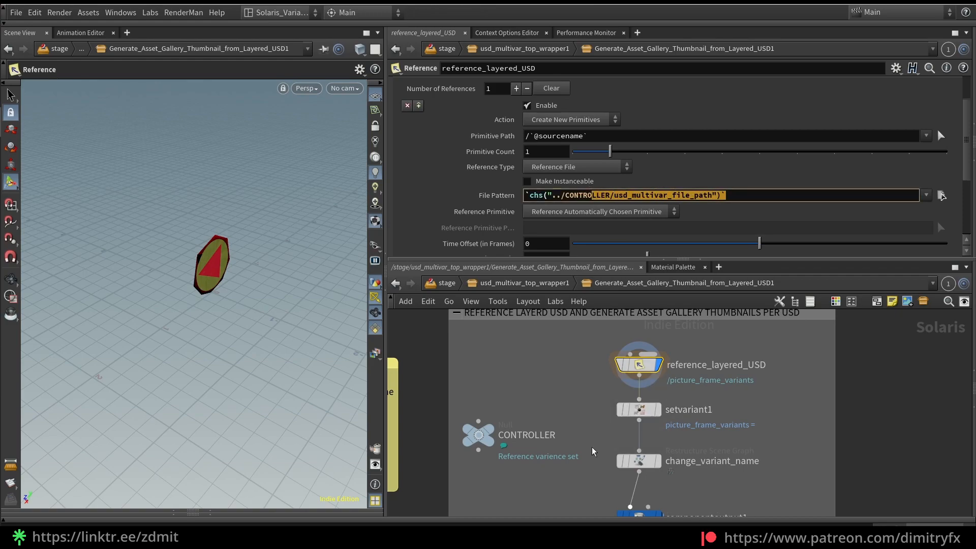
pyautogui.click(479, 435)
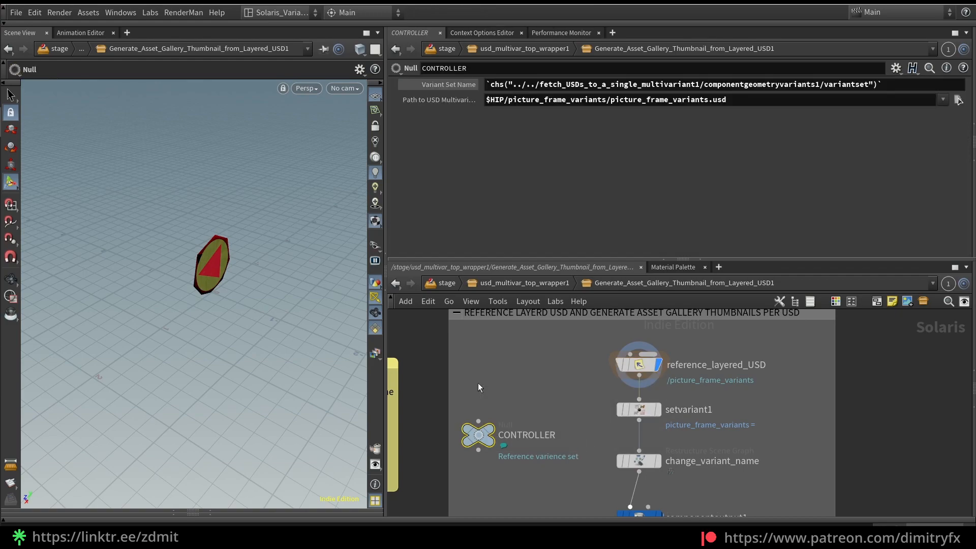
pyautogui.click(639, 365)
pyautogui.scroll(-1, 606, 166)
pyautogui.scroll(3, 608, 167)
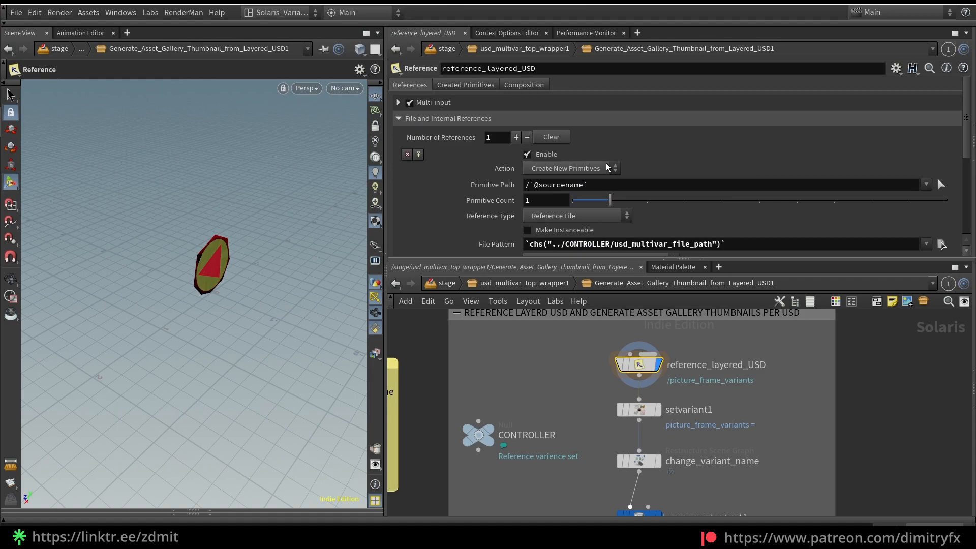
# Display setvariant1 and bring the Scene Graph Tree back beneath the viewport
pyautogui.click(658, 410)
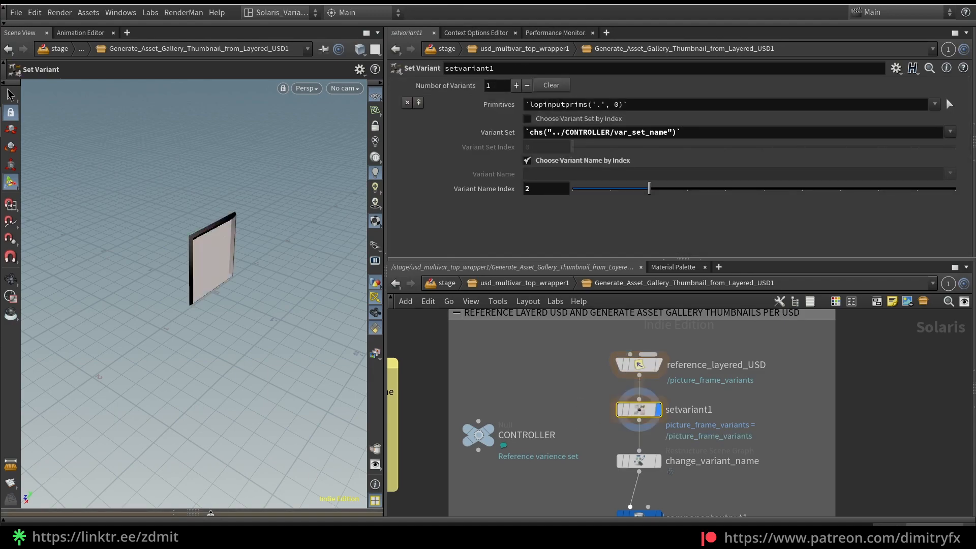
pyautogui.click(201, 513)
pyautogui.keyDown('alt'); pyautogui.moveTo(242, 218); pyautogui.dragTo(228, 192); pyautogui.keyUp('alt')
# Preview the selected frame variant with the Karma renderer, then return the viewport to Houdini GL
pyautogui.hotkey('alt', 'k')
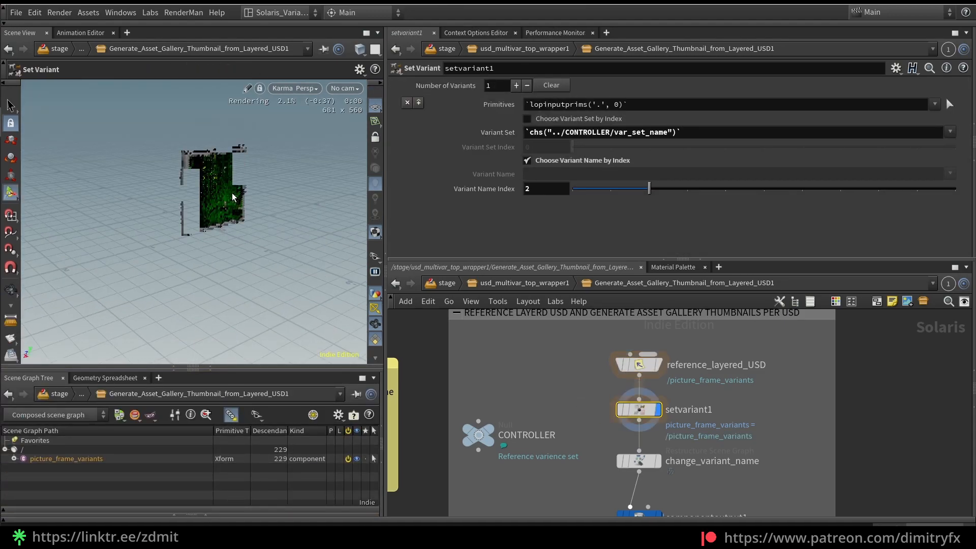
pyautogui.hotkey('alt', 'h')
pyautogui.keyDown('alt'); pyautogui.scroll(4, 246, 203); pyautogui.keyUp('alt')
pyautogui.keyDown('alt'); pyautogui.moveTo(222, 205); pyautogui.dragTo(257, 209); pyautogui.keyUp('alt')
pyautogui.keyDown('alt'); pyautogui.scroll(-3, 264, 189); pyautogui.keyUp('alt')
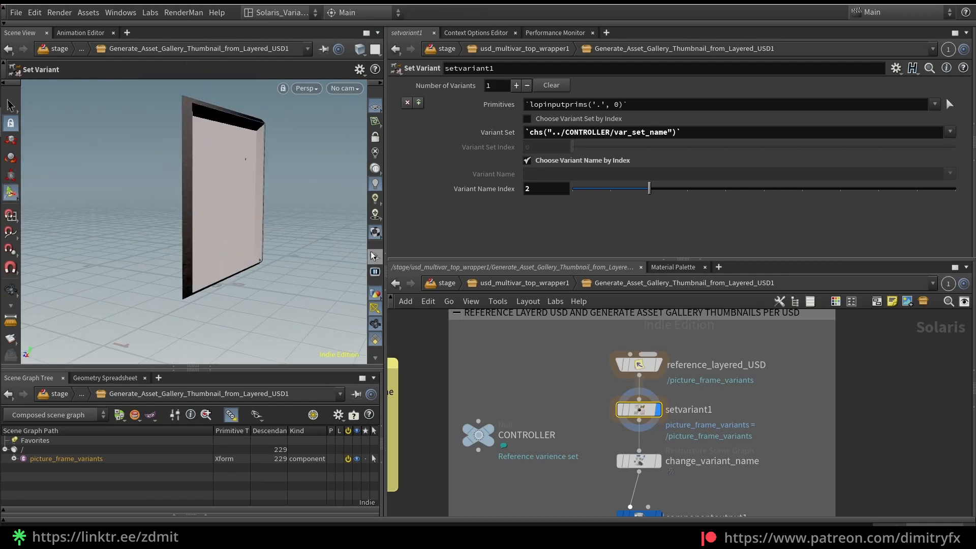
# Set the viewport's display purpose to Final Render so the full-quality frame geometry is shown
pyautogui.click(375, 257)
pyautogui.click(394, 284)
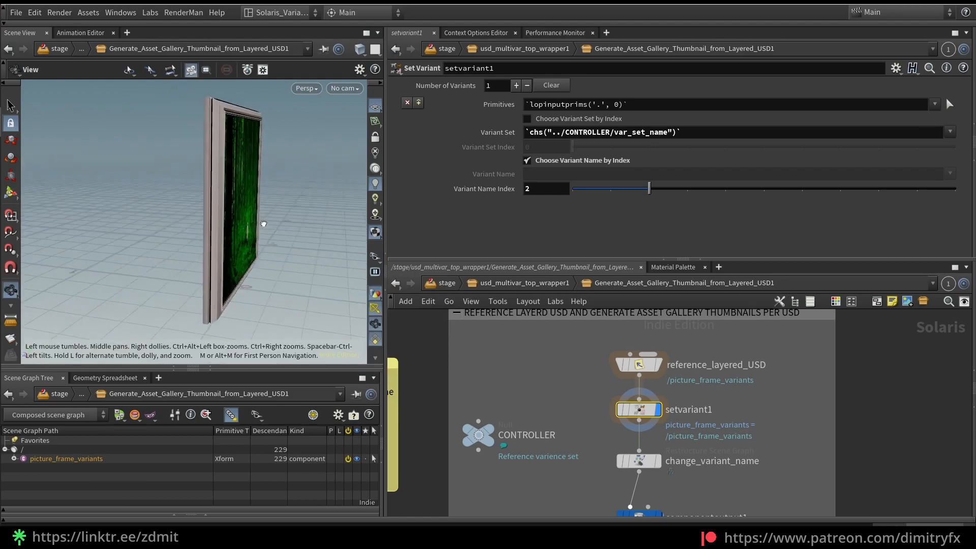
pyautogui.click(375, 256)
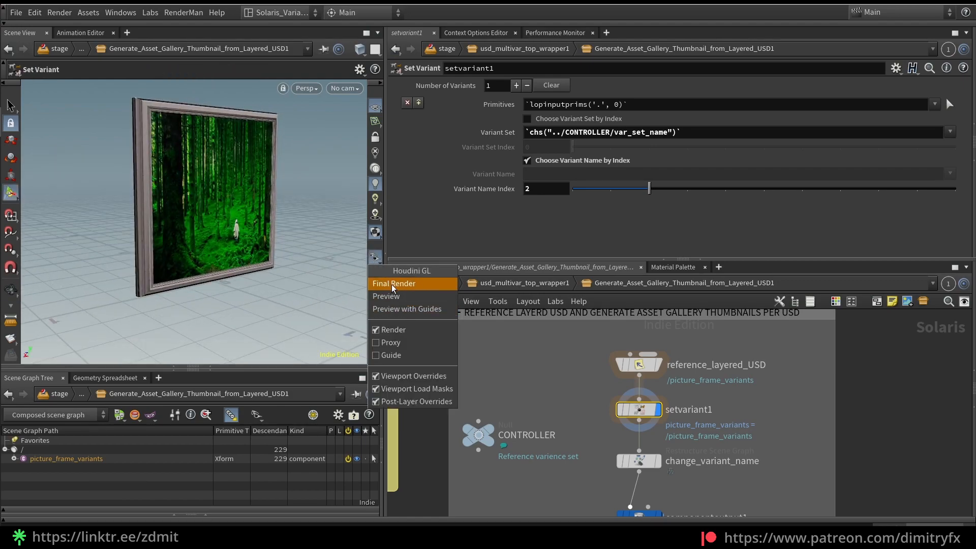
pyautogui.click(209, 222)
# Set the Variant Name Index of setvariant1 to 0
pyautogui.keyDown('alt'); pyautogui.moveTo(295, 225); pyautogui.dragTo(230, 225); pyautogui.keyUp('alt')
pyautogui.moveTo(649, 188); pyautogui.dragTo(569, 189)
# Compare the Variant Set expression of setvariant1 with the Variant Set Name on CONTROLLER
pyautogui.moveTo(528, 132); pyautogui.dragTo(673, 148)
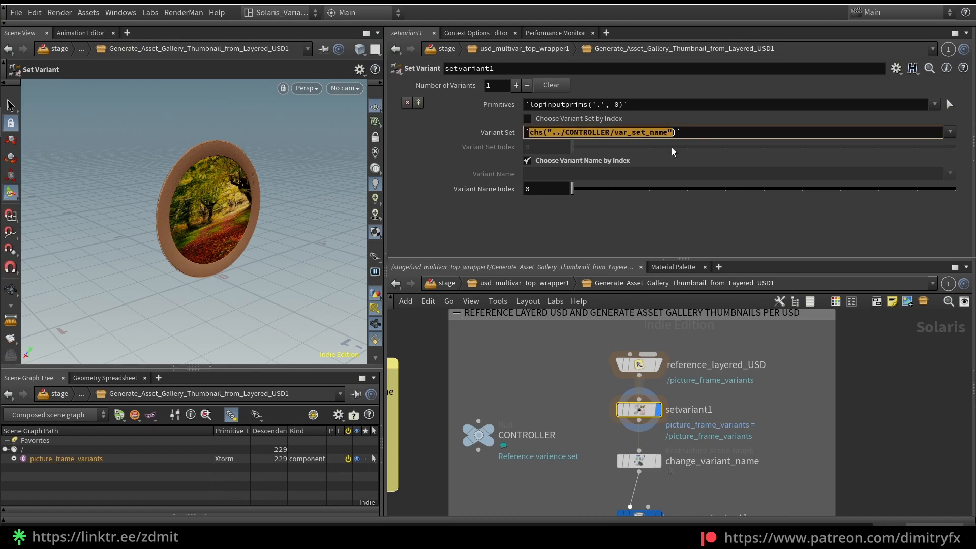
pyautogui.click(480, 435)
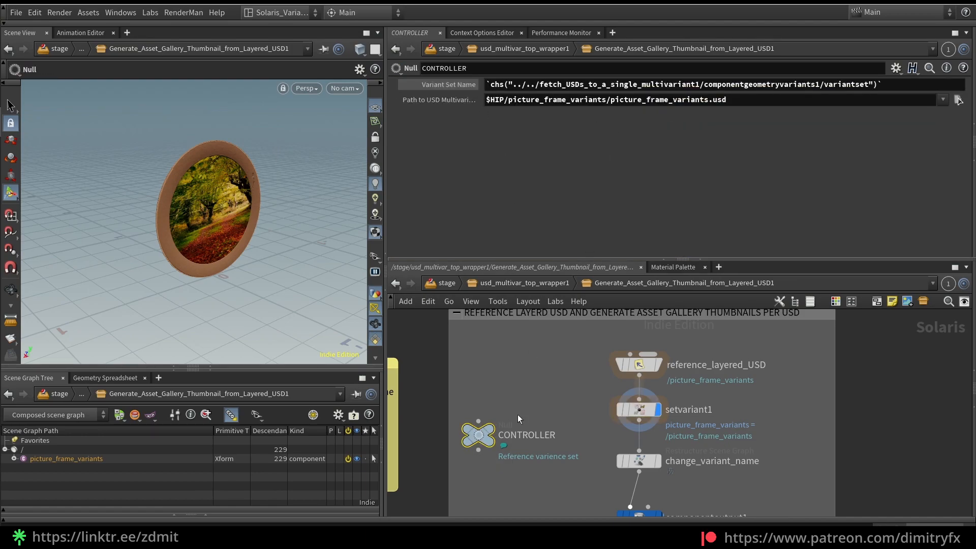
# Display change_variant_name and examine its New Name expression, which appends the variant index from setvariant1 to picture_frame_
pyautogui.moveTo(567, 468); pyautogui.dragTo(566, 465, button='middle')
pyautogui.click(638, 458)
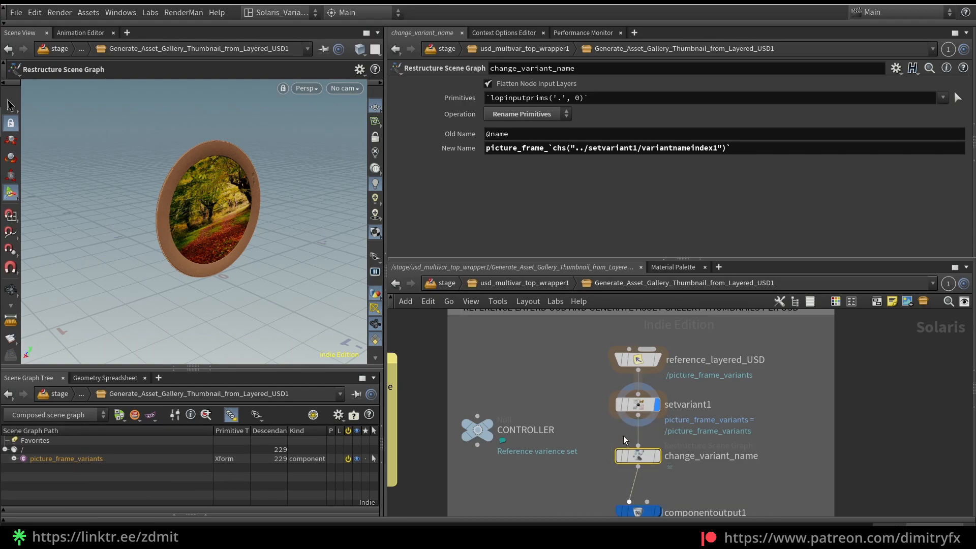
pyautogui.click(657, 456)
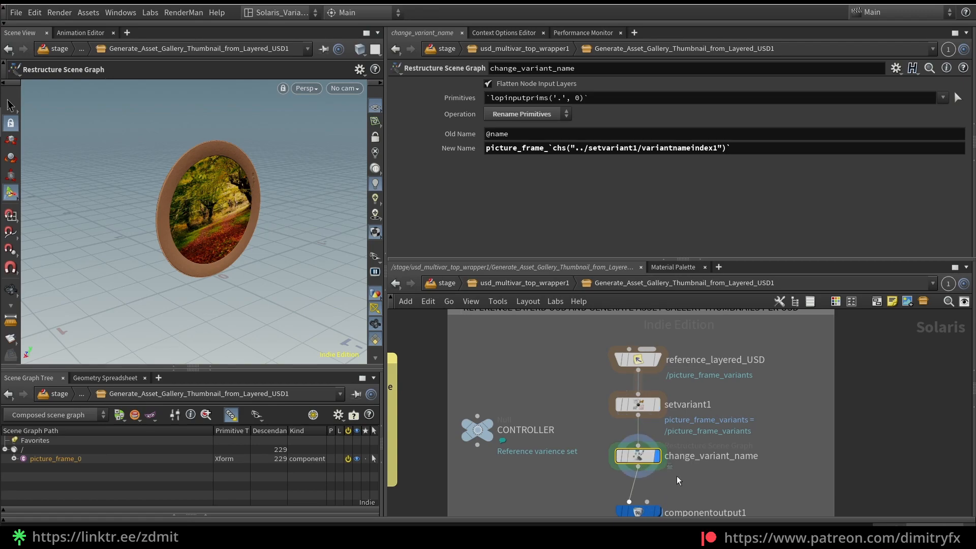
pyautogui.moveTo(711, 472); pyautogui.dragTo(677, 422, button='middle')
pyautogui.click(639, 411)
pyautogui.click(621, 392)
pyautogui.moveTo(732, 148); pyautogui.dragTo(549, 148)
# Try to change the Variant Number of componentoutput1 and compare it with the Variant Name Index of setvariant1
pyautogui.click(621, 449)
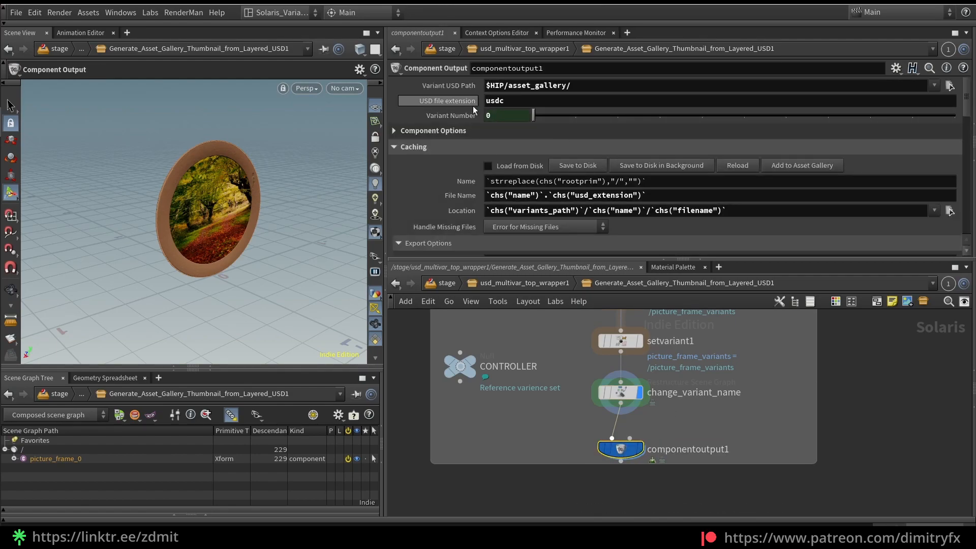
pyautogui.moveTo(533, 116); pyautogui.dragTo(617, 115)
pyautogui.moveTo(577, 362); pyautogui.dragTo(569, 368, button='middle')
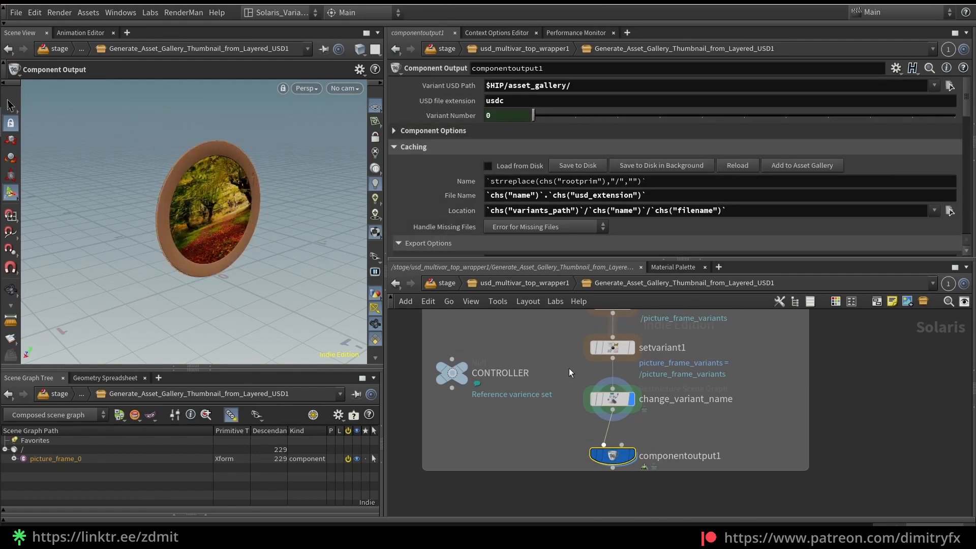
pyautogui.click(602, 349)
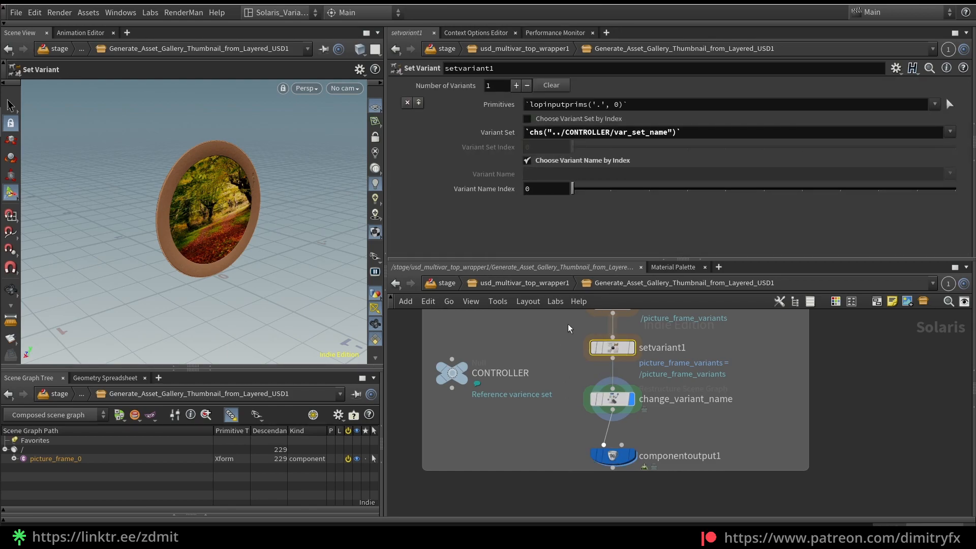
pyautogui.click(611, 456)
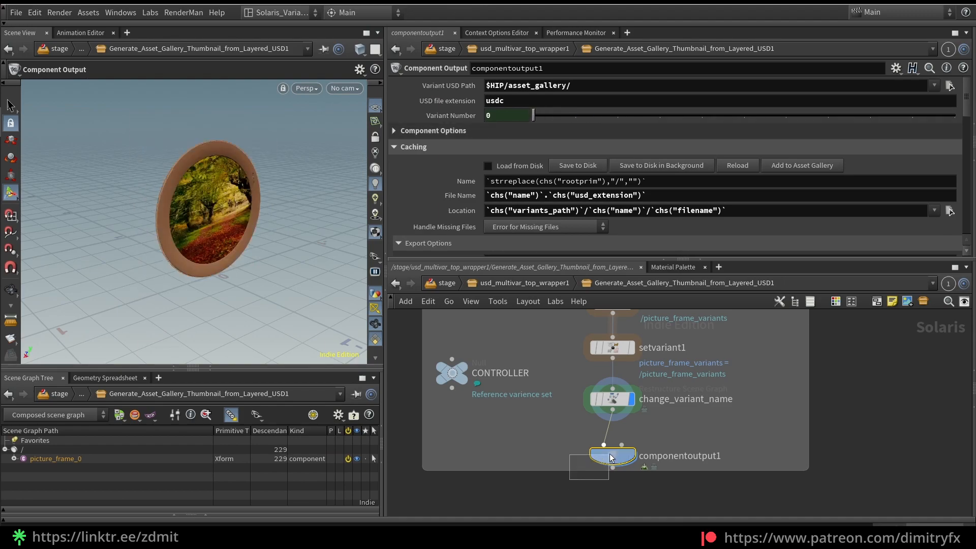
# Review the copy and relative reference options for the Variant Name Index of setvariant1, then return to componentoutput1
pyautogui.press('Up')
pyautogui.press('Up')
pyautogui.rightClick(556, 194)
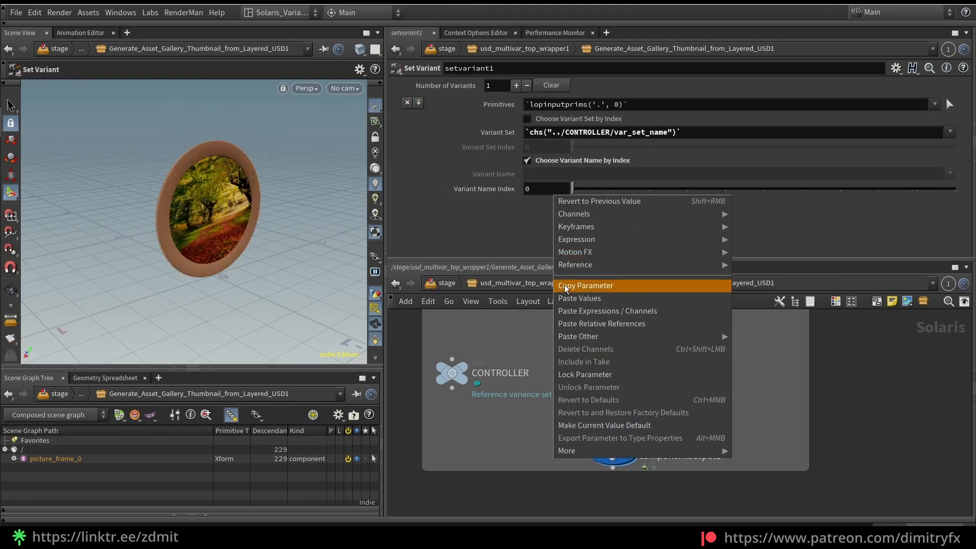
pyautogui.click(590, 323)
pyautogui.press('Down')
pyautogui.press('Down')
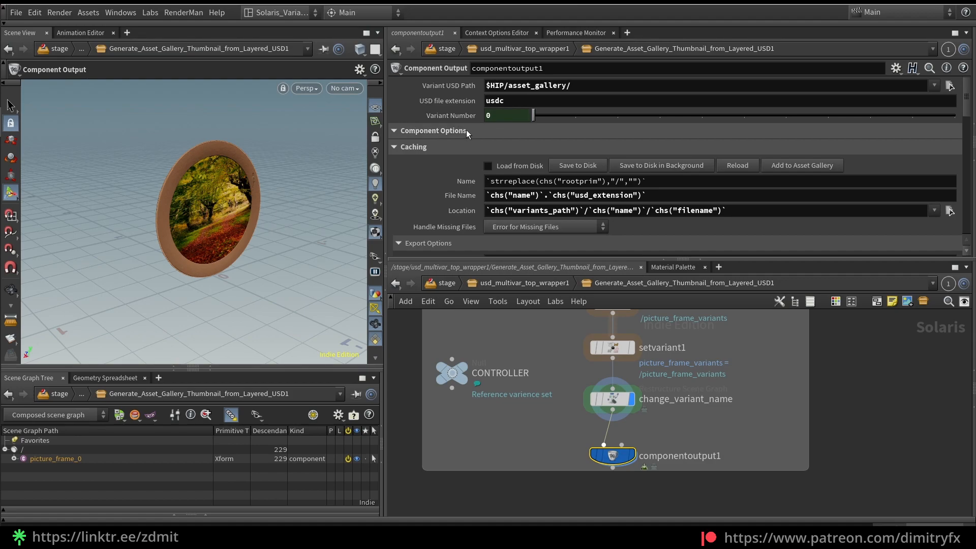
# Try appending 0 to the Root Prim expression in the Component Options of componentoutput1, then remove it
pyautogui.click(460, 130)
pyautogui.moveTo(684, 166); pyautogui.dragTo(550, 176)
pyautogui.click(699, 166)
pyautogui.write('0')
pyautogui.press('BackSpace')
pyautogui.press('Return')
# Examine the Export Options, Thumbnail and Automatic Camera settings of componentoutput1
pyautogui.scroll(-10, 487, 184)
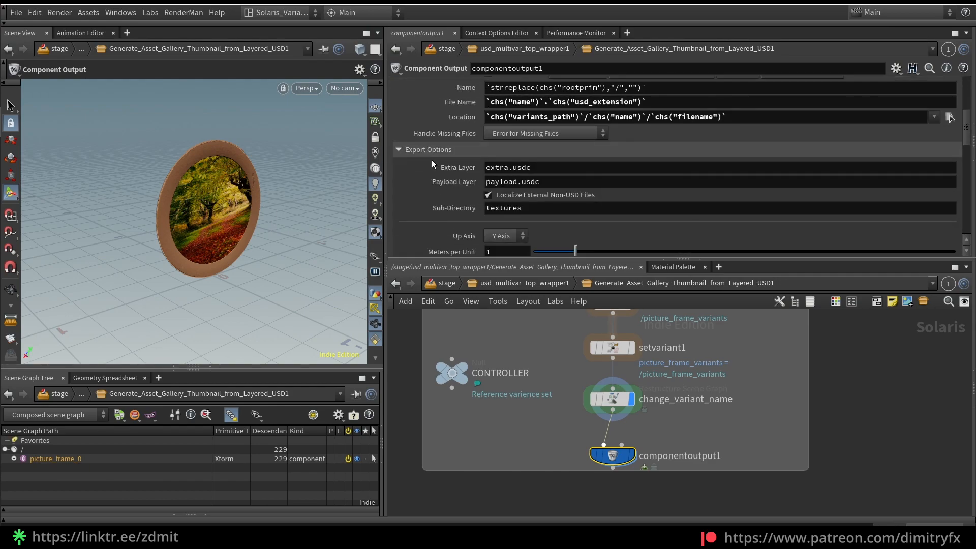
pyautogui.scroll(-12, 431, 160)
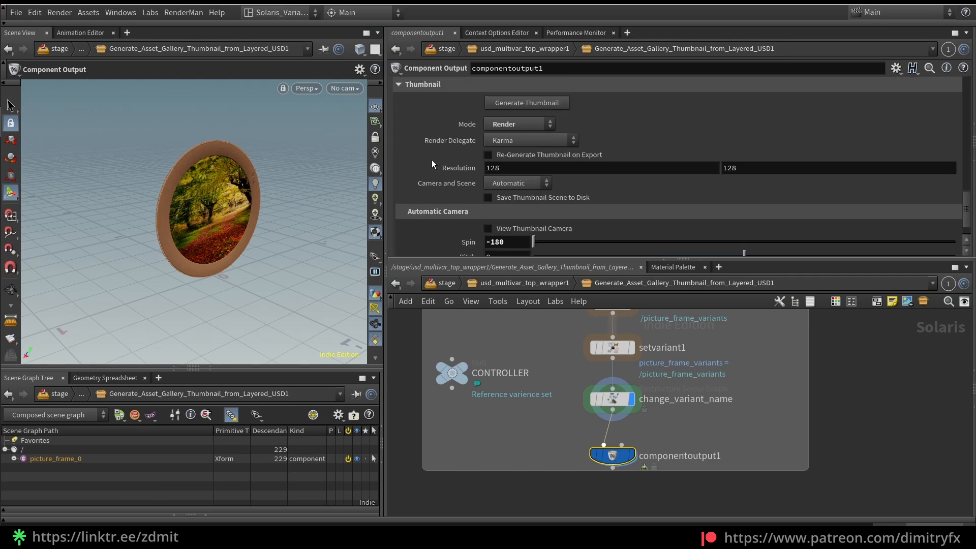
pyautogui.scroll(-1, 431, 159)
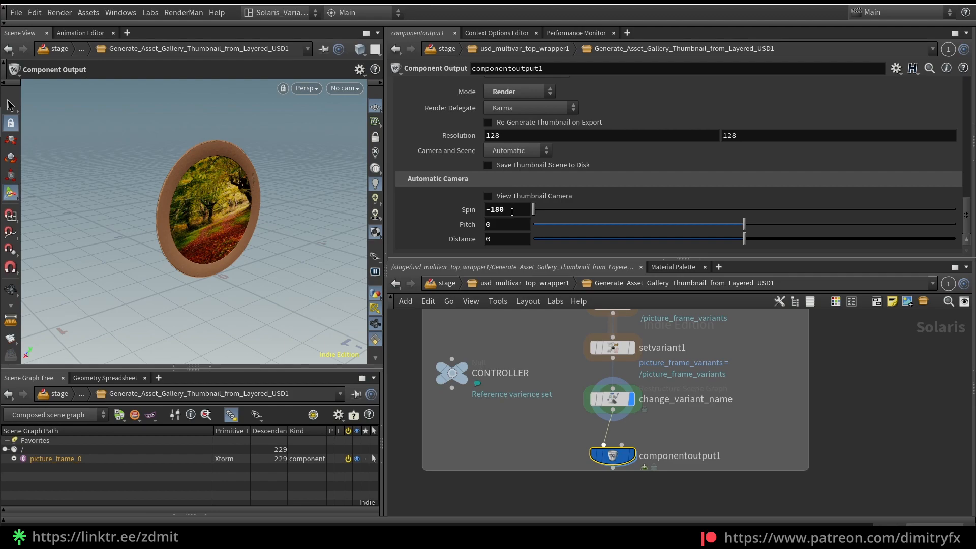
# Preview the view through the thumbnail camera with Spin reset to 0, undo the reset, and turn View Thumbnail Camera off
pyautogui.click(501, 197)
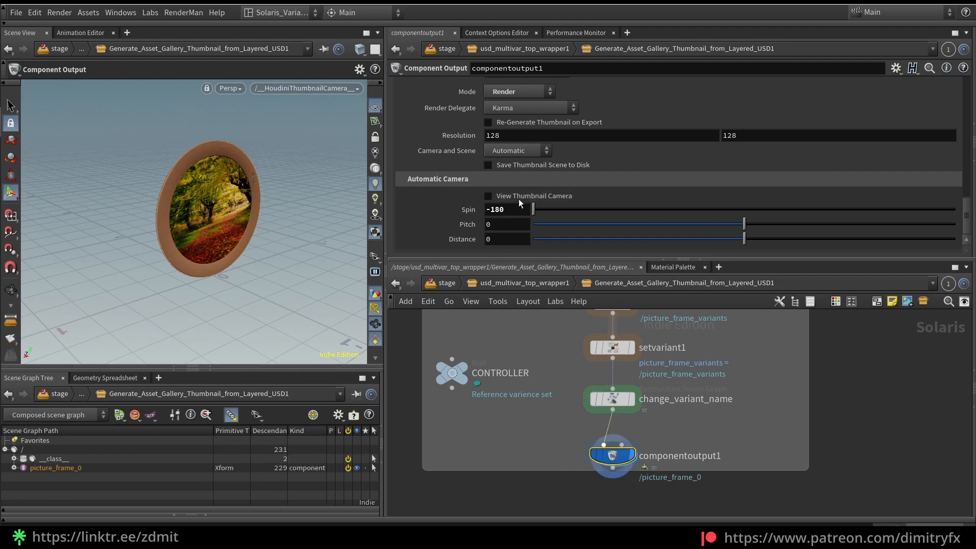
pyautogui.keyDown('ctrl'); pyautogui.middleClick(505, 210); pyautogui.keyUp('ctrl')
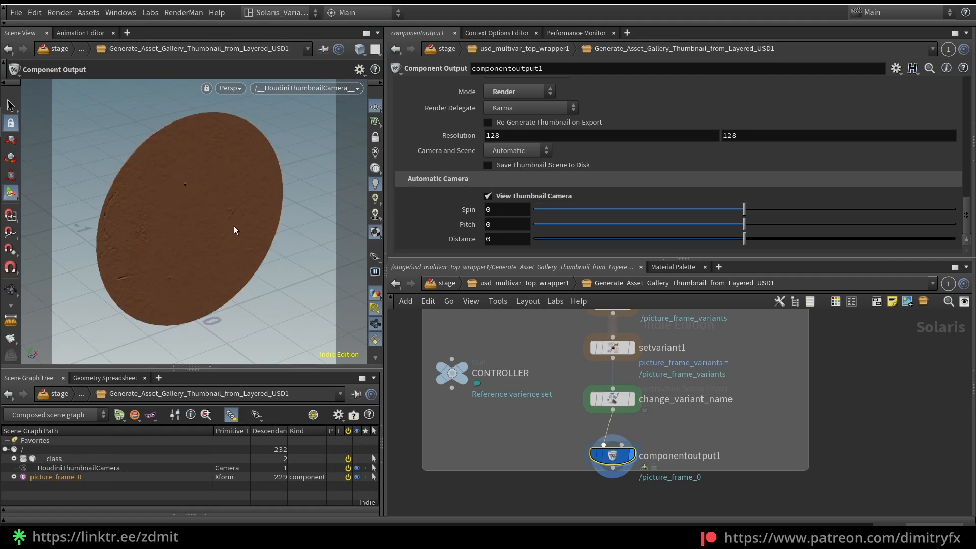
pyautogui.hotkey('ctrl', 'z')
pyautogui.hotkey('ctrl', 'z')
pyautogui.hotkey('ctrl', 'z')
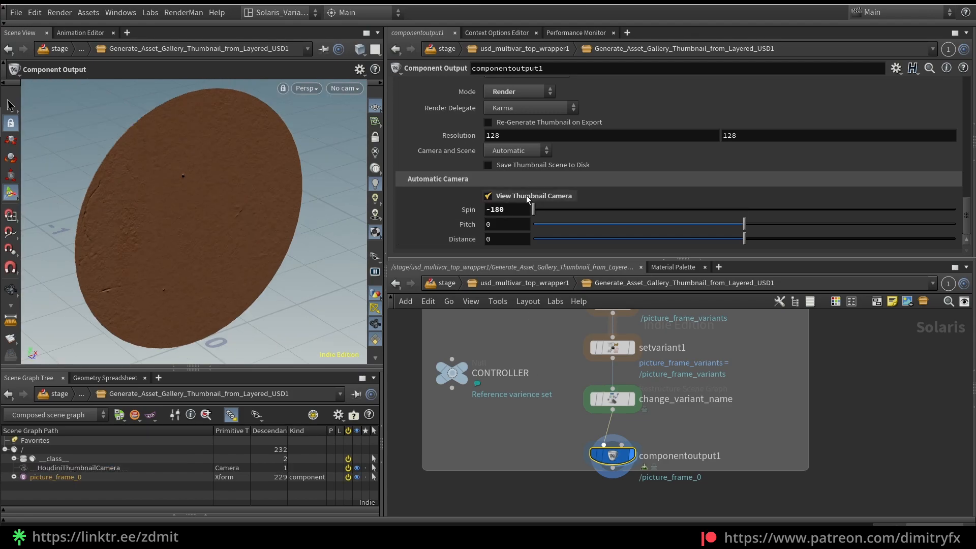
pyautogui.click(514, 198)
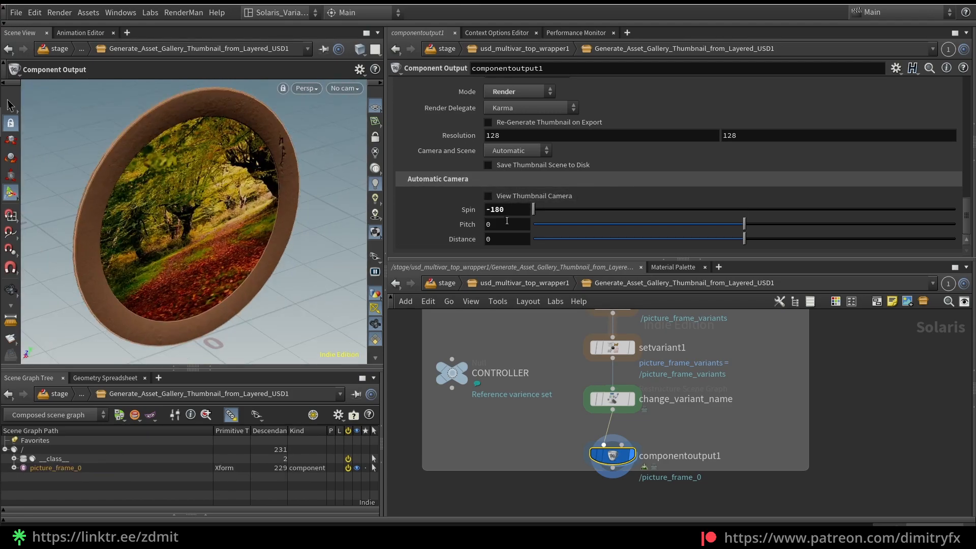
# Review the thumbnail Mode and Render Delegate options of componentoutput1, keeping Render and Karma
pyautogui.scroll(3, 590, 156)
pyautogui.scroll(-2, 590, 157)
pyautogui.click(523, 142)
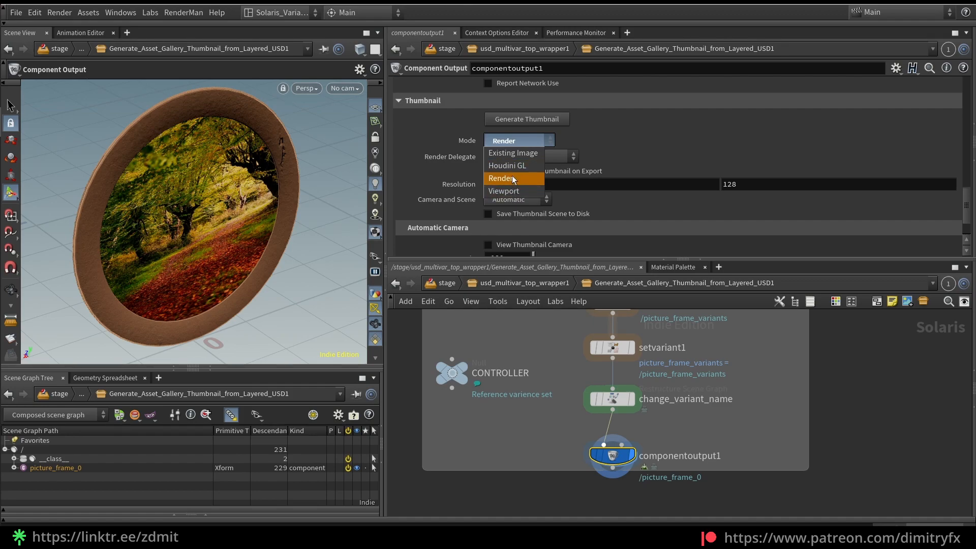
pyautogui.click(513, 176)
pyautogui.click(543, 157)
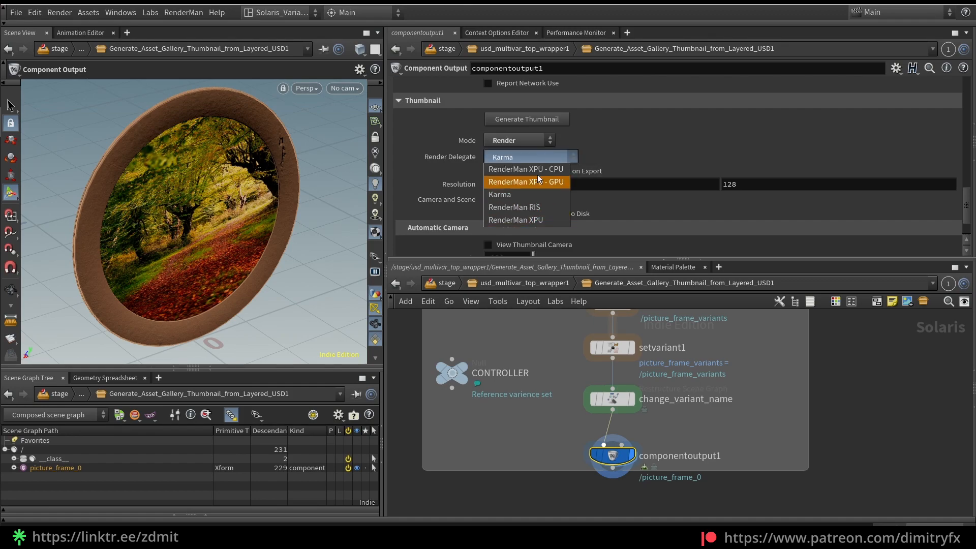
pyautogui.click(600, 135)
# Examine the Variant USD Path of componentoutput1 and the File Name and Location expressions in its Caching section
pyautogui.scroll(1, 603, 142)
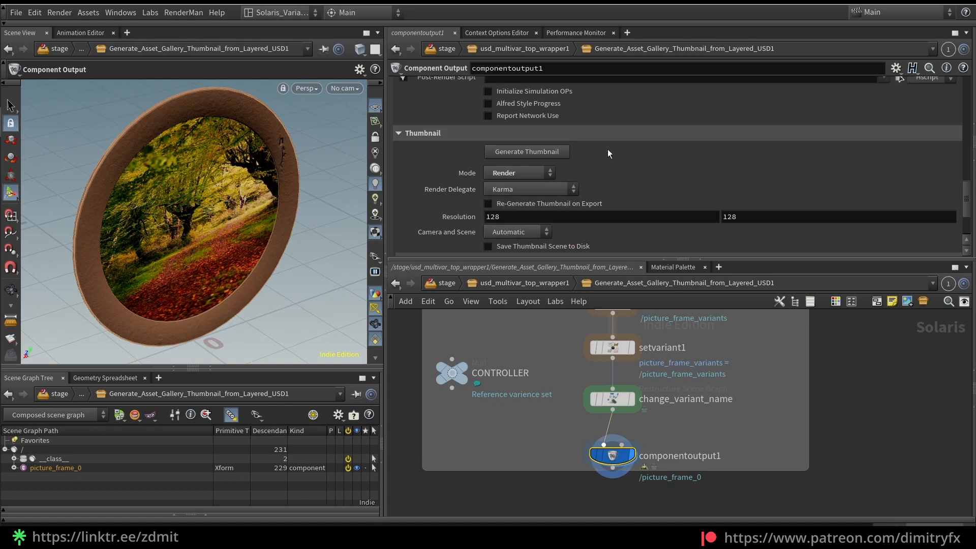
pyautogui.scroll(2, 604, 145)
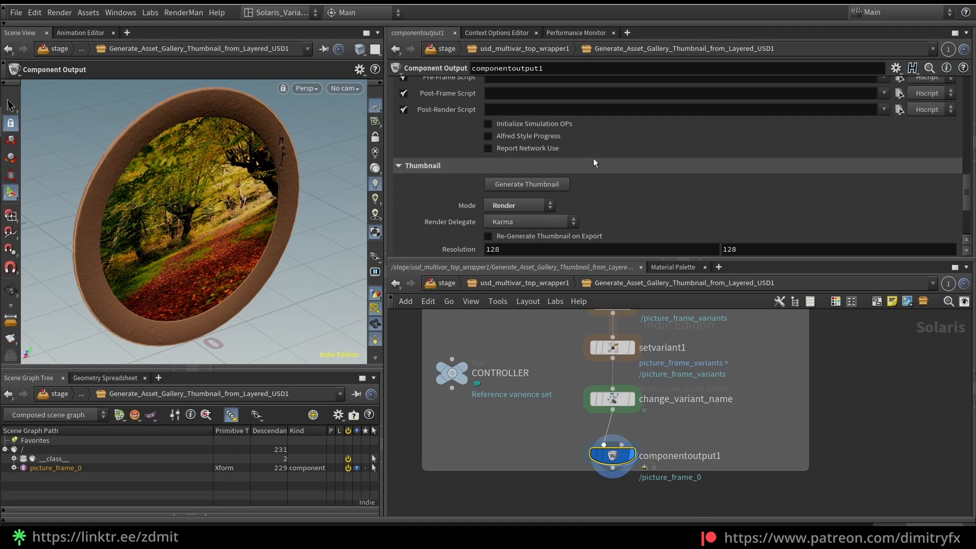
pyautogui.scroll(10, 594, 160)
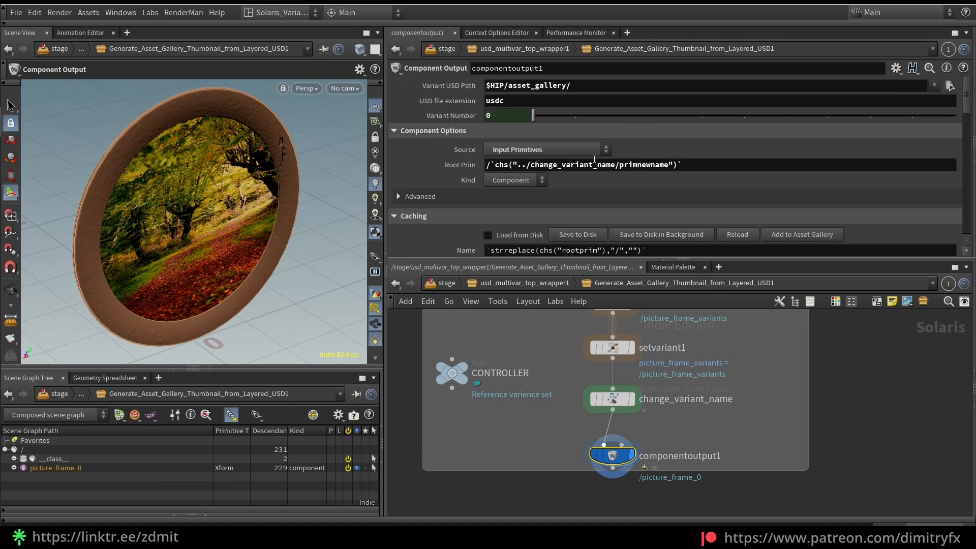
pyautogui.click(525, 84)
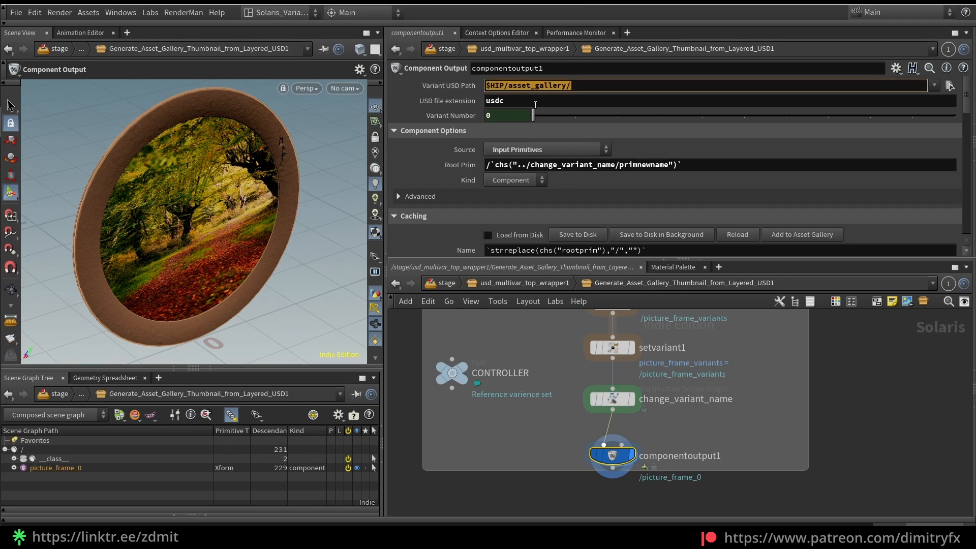
pyautogui.scroll(-4, 537, 104)
pyautogui.moveTo(509, 215); pyautogui.dragTo(727, 215)
pyautogui.moveTo(490, 199); pyautogui.dragTo(644, 199)
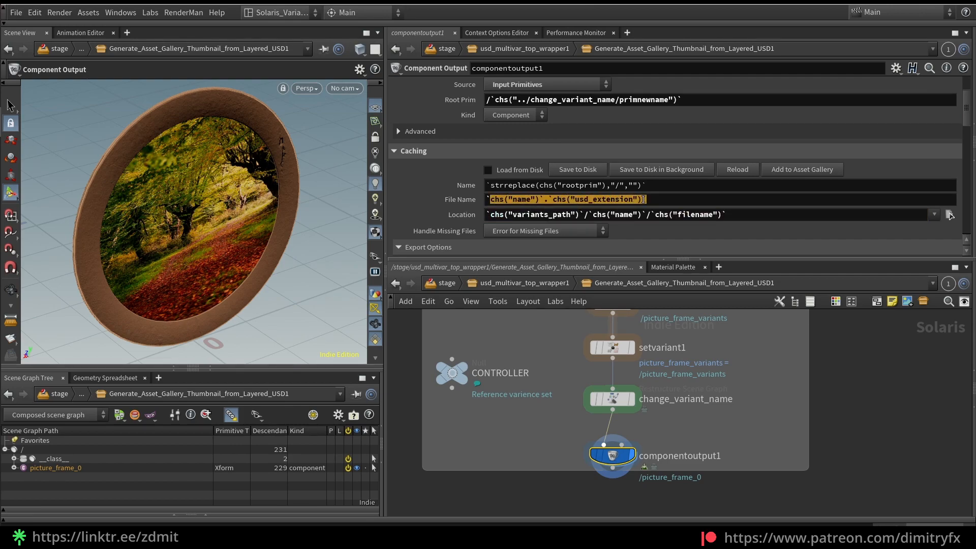
pyautogui.moveTo(509, 215); pyautogui.dragTo(688, 216)
pyautogui.scroll(4, 472, 184)
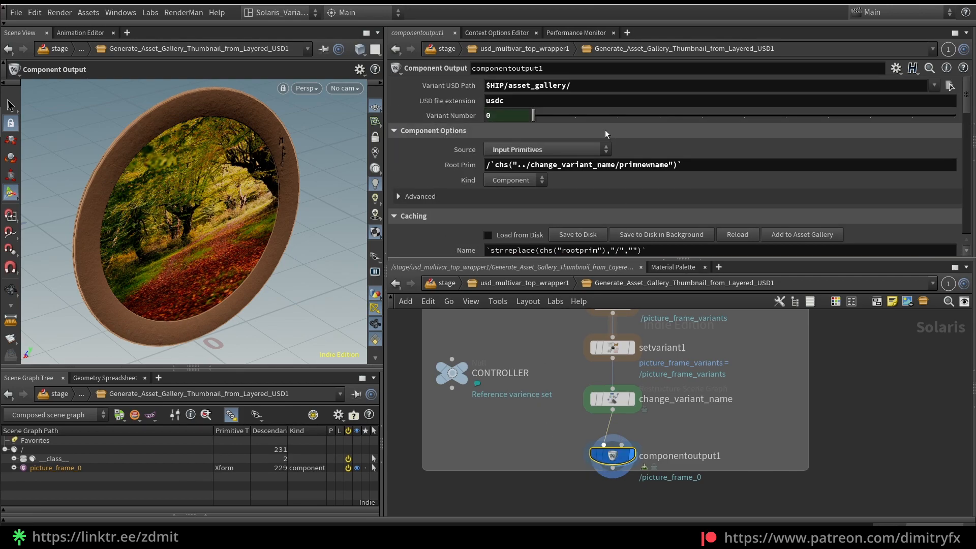
pyautogui.scroll(-1, 556, 158)
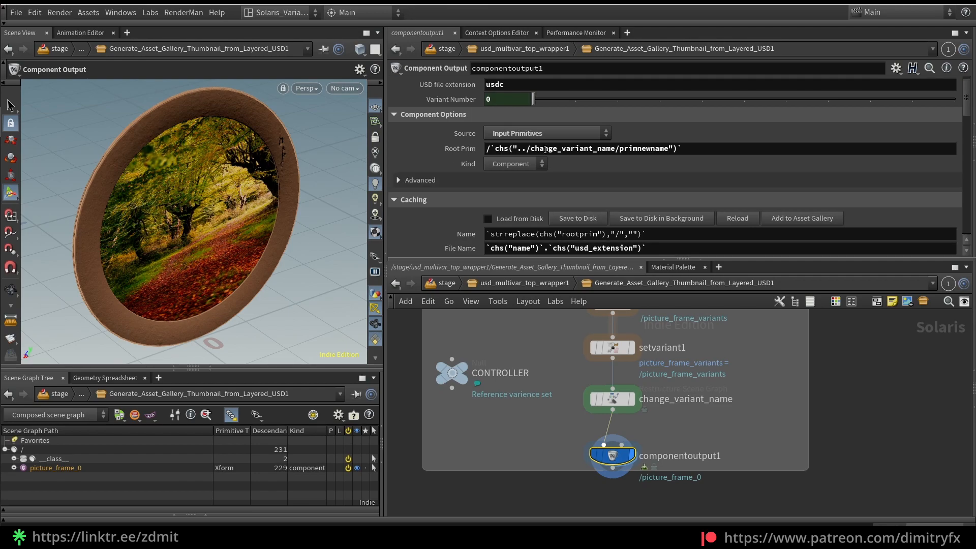
# Preview variants by setting the Variant Number of componentoutput1 to 1 and 2, and return it to 0
pyautogui.click(554, 100)
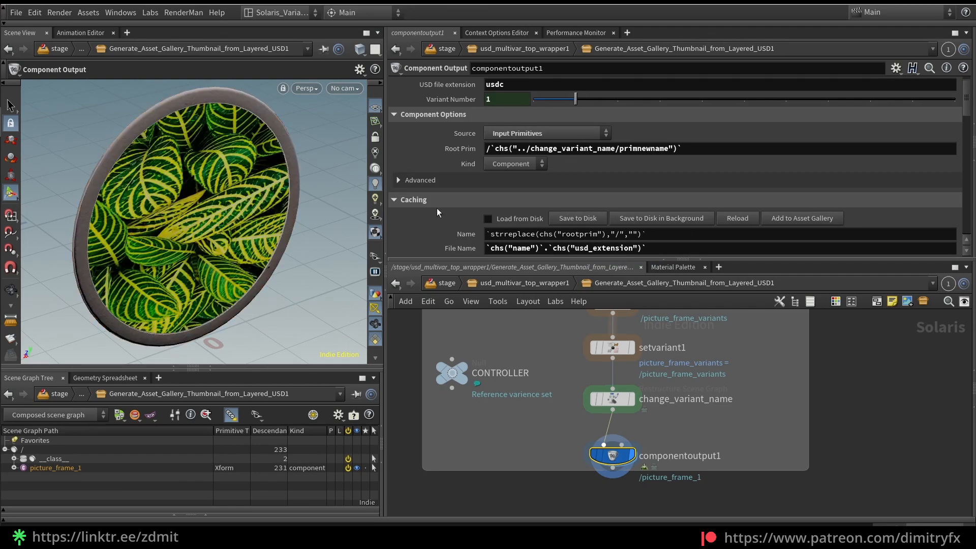
pyautogui.click(605, 101)
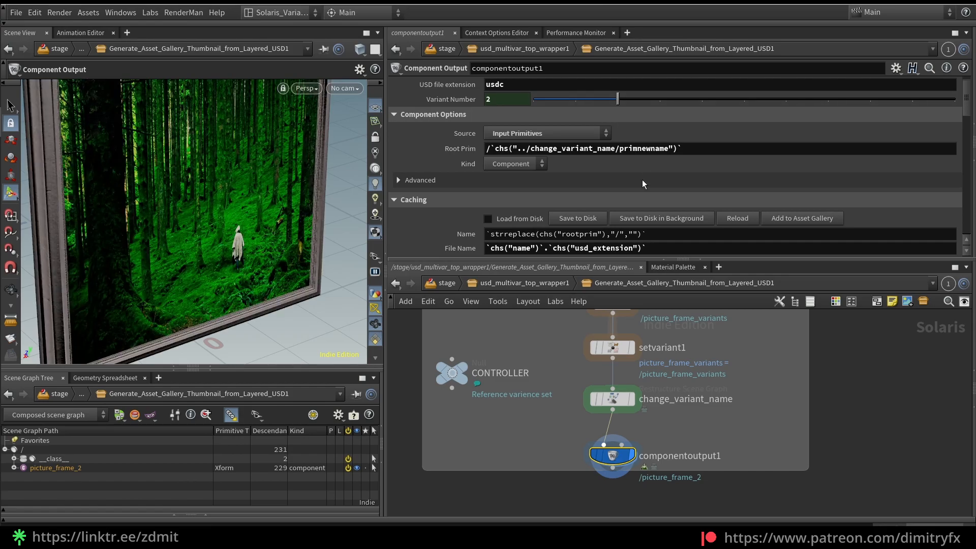
pyautogui.click(552, 99)
# Add a Layout Asset Gallery pane beside the Geometry Spreadsheet and enlarge the pane area
pyautogui.scroll(-2, 685, 337)
pyautogui.scroll(-3, 685, 342)
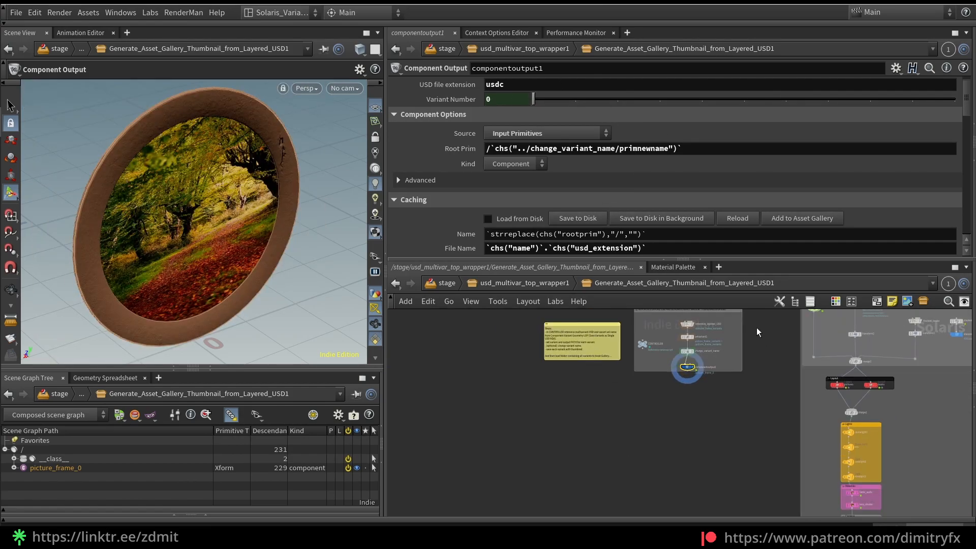
pyautogui.click(159, 378)
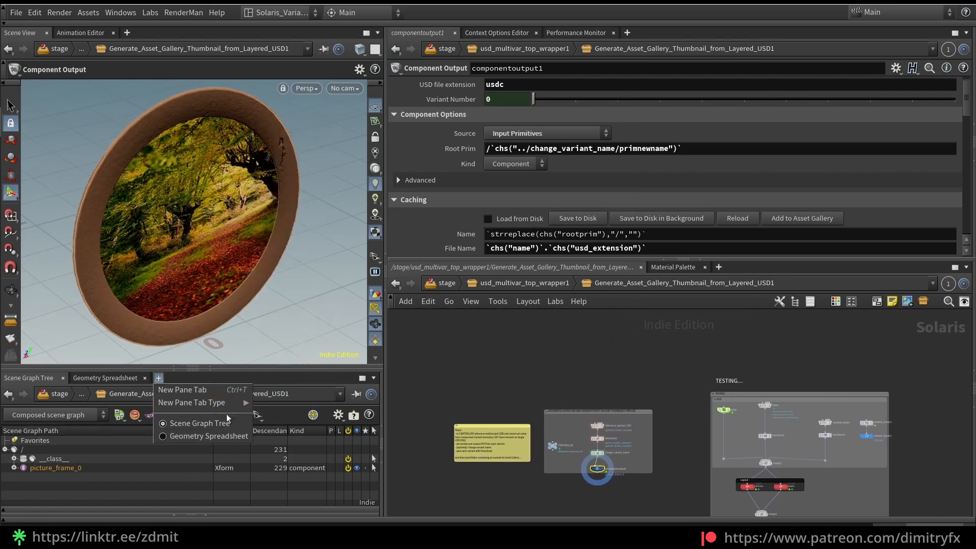
pyautogui.moveTo(239, 402)
pyautogui.moveTo(285, 299)
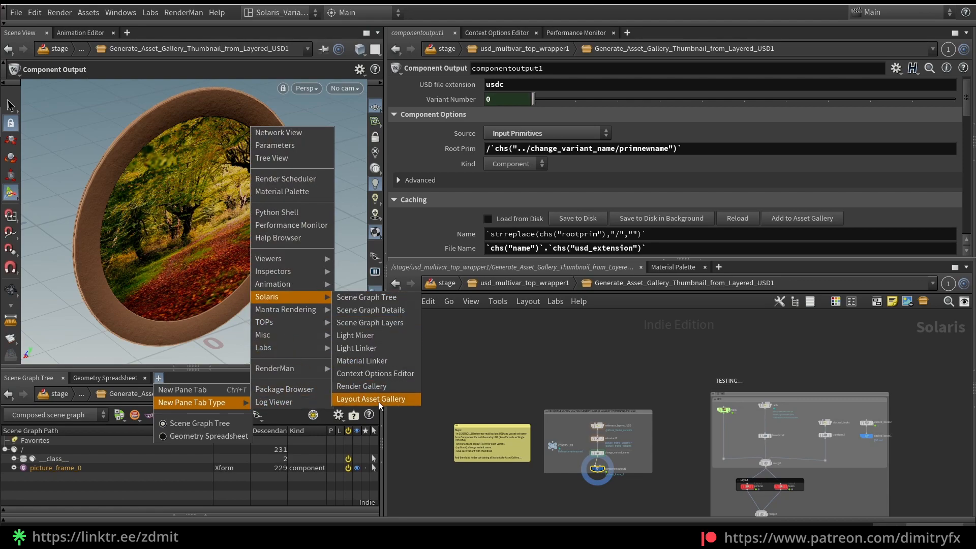
pyautogui.click(363, 399)
pyautogui.moveTo(193, 368); pyautogui.dragTo(193, 250)
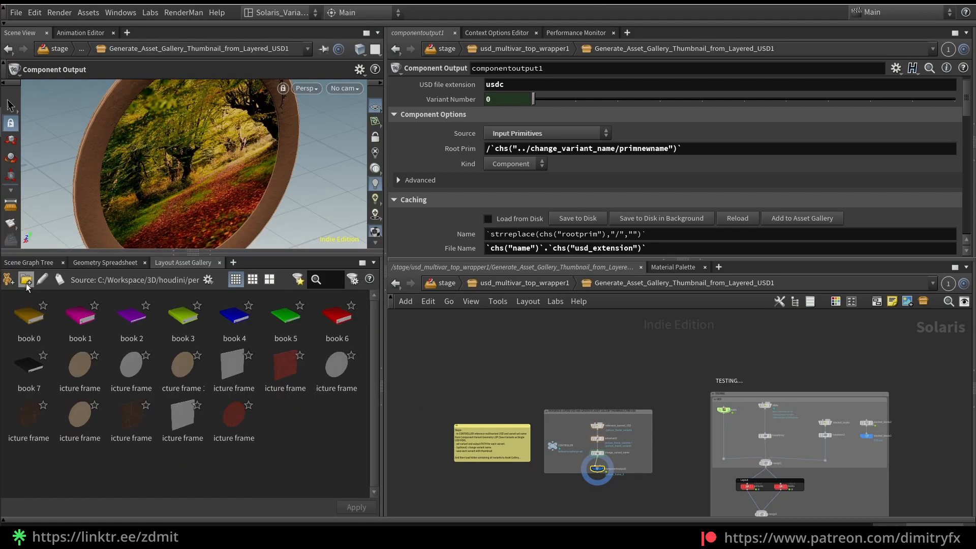
# Try to add the $HIP/asset_gallery folder as an asset directory in the Layout Asset Gallery
pyautogui.click(26, 280)
pyautogui.click(575, 256)
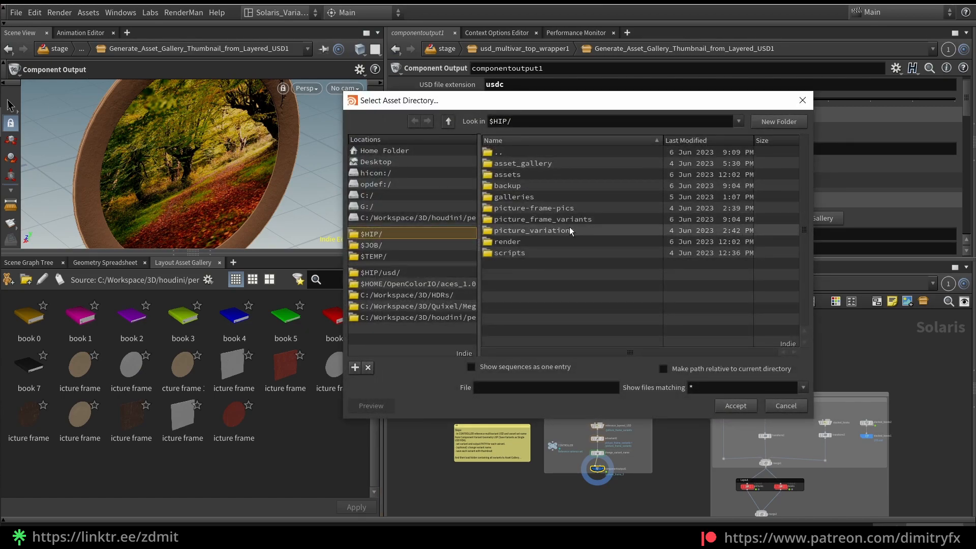
pyautogui.doubleClick(537, 163)
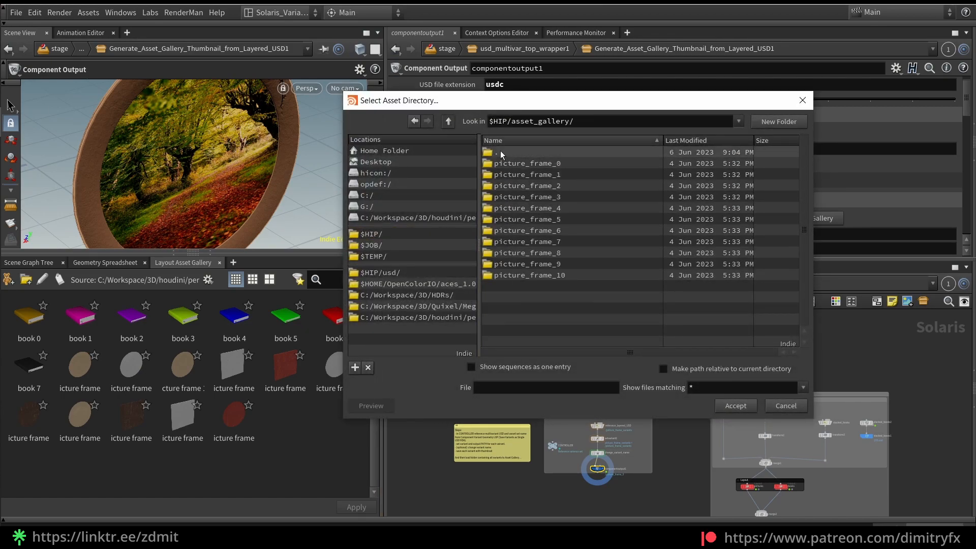
pyautogui.moveTo(605, 106); pyautogui.dragTo(314, 116)
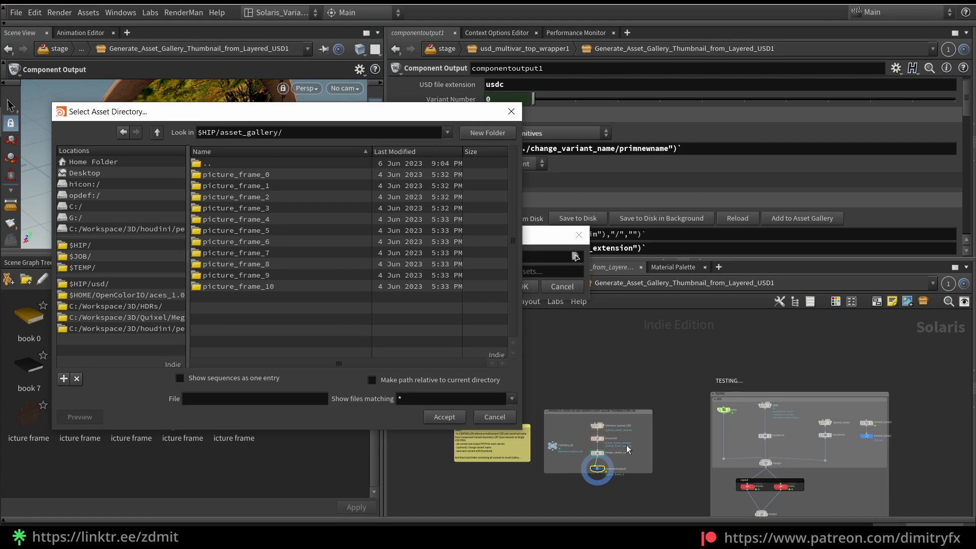
pyautogui.moveTo(438, 111); pyautogui.dragTo(725, 131)
pyautogui.click(446, 152)
pyautogui.click(519, 194)
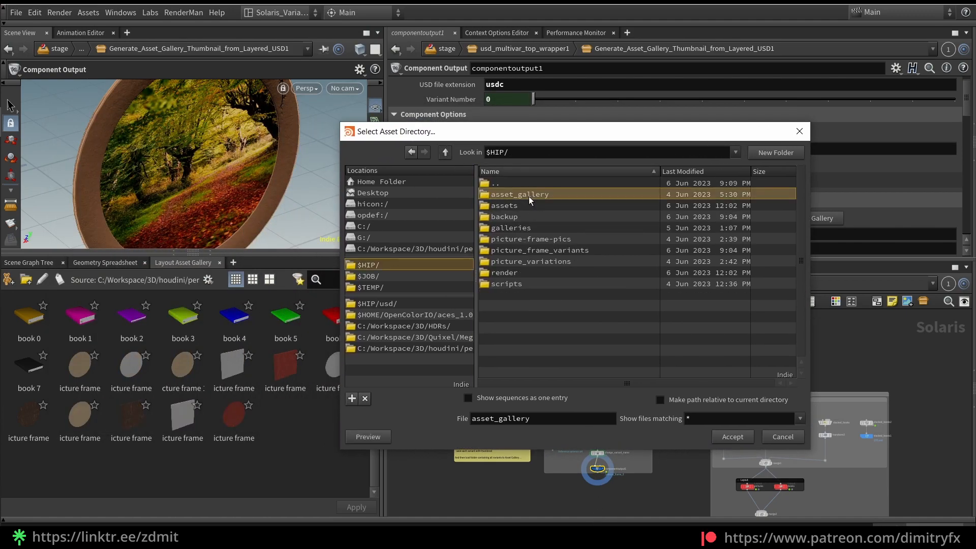
pyautogui.click(741, 439)
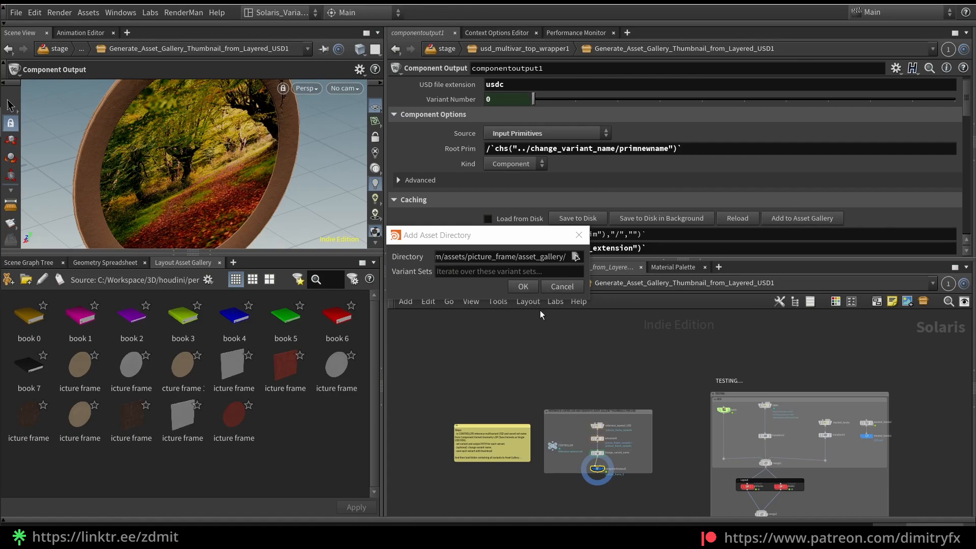
# Collapse the asset gallery pane, display merge1 in the TESTING network, and frame the whole room scene in the viewport
pyautogui.moveTo(593, 473); pyautogui.dragTo(529, 428)
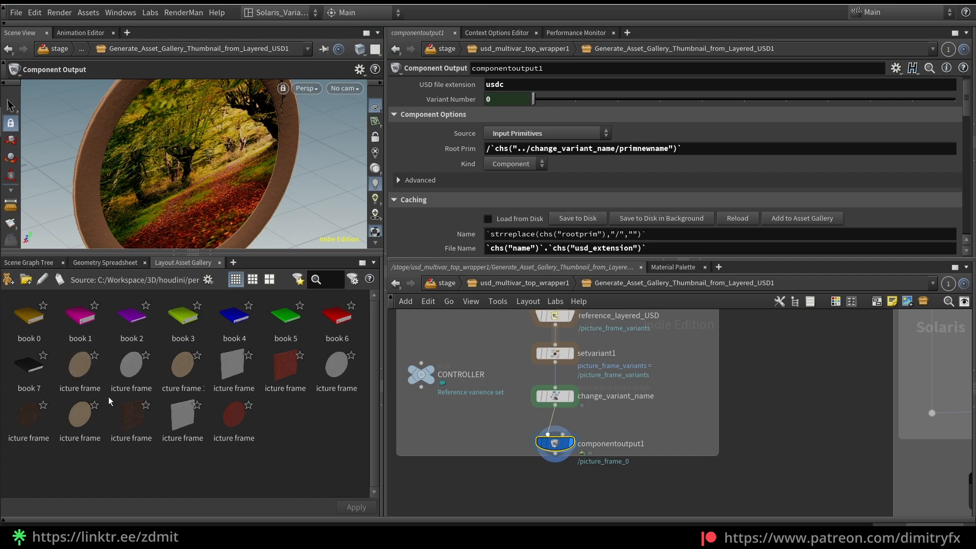
pyautogui.hotkey('ctrl', 'b')
pyautogui.scroll(-3, 738, 464)
pyautogui.moveTo(771, 465); pyautogui.dragTo(596, 511, button='middle')
pyautogui.scroll(2, 652, 425)
pyautogui.scroll(-2, 652, 425)
pyautogui.moveTo(646, 430); pyautogui.dragTo(563, 385, button='middle')
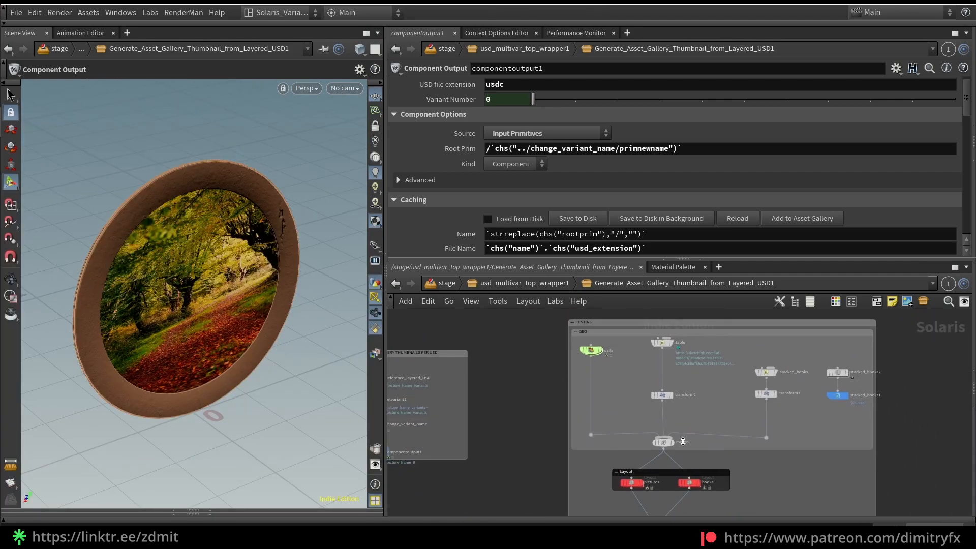
pyautogui.moveTo(674, 445); pyautogui.dragTo(672, 440)
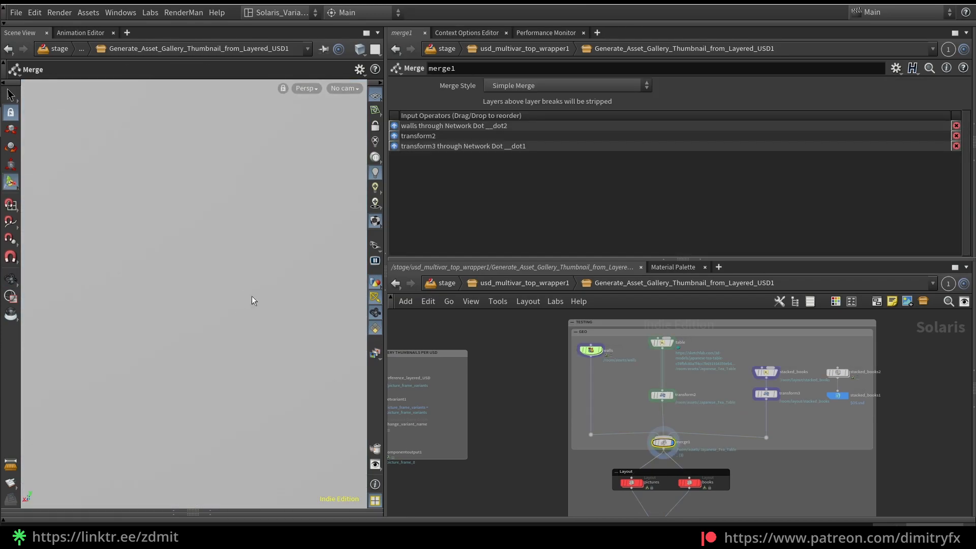
pyautogui.hotkey('space', 'a')
pyautogui.moveTo(250, 299)
pyautogui.mouseDown()
pyautogui.moveTo(255, 340)
pyautogui.moveTo(261, 327)
pyautogui.moveTo(131, 322)
pyautogui.moveTo(106, 333)
pyautogui.moveTo(234, 350)
pyautogui.moveTo(286, 321)
pyautogui.moveTo(240, 338)
pyautogui.mouseUp()
pyautogui.moveTo(178, 351); pyautogui.dragTo(183, 365)
pyautogui.scroll(10, 202, 365)
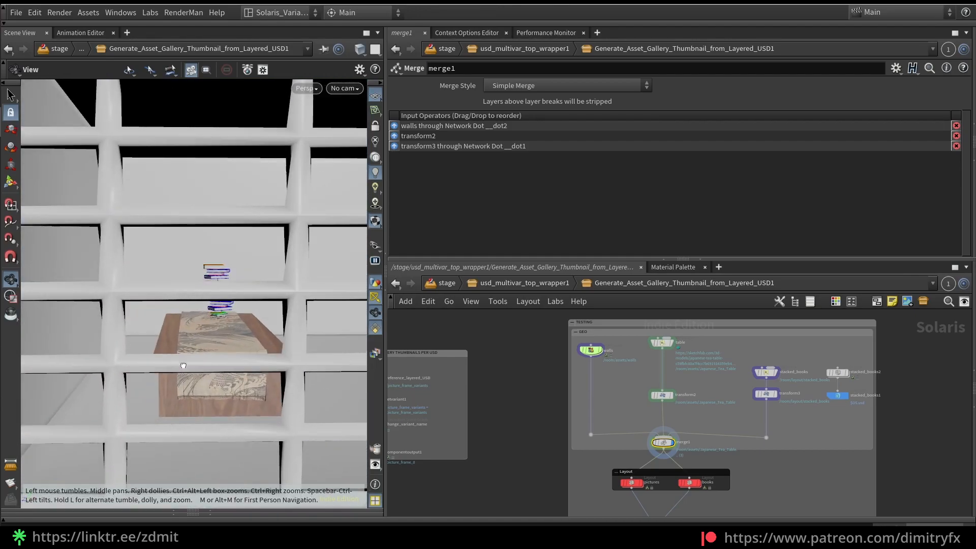
# Display the transform2 node and inspect the tea table in the viewport
pyautogui.scroll(3, 680, 376)
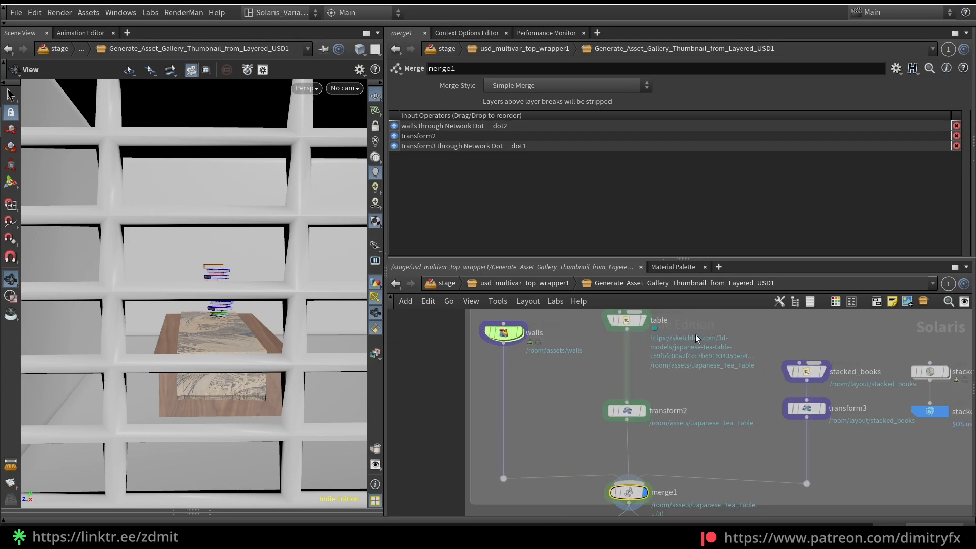
pyautogui.click(643, 411)
pyautogui.scroll(5, 262, 340)
pyautogui.moveTo(262, 340); pyautogui.dragTo(234, 294)
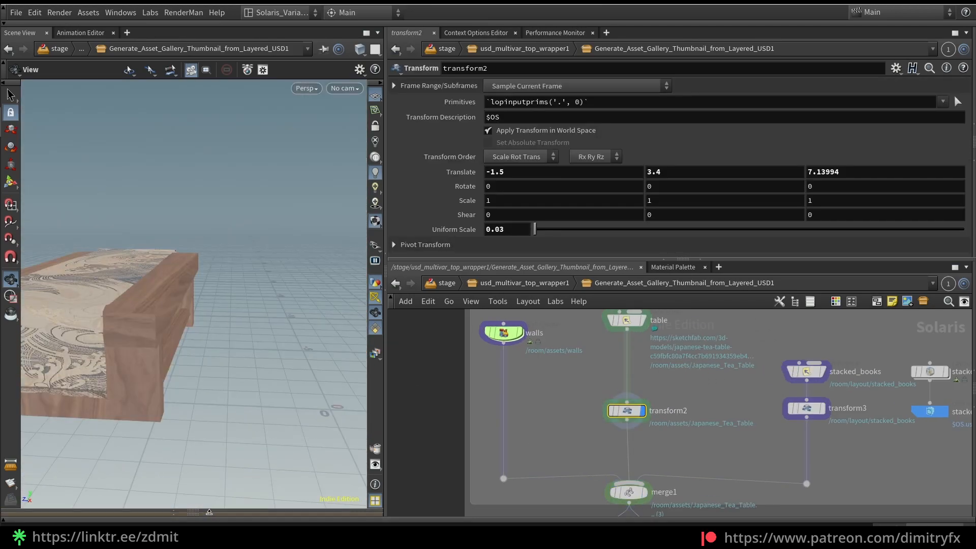
# Restore the lower pane, show the Scene Graph Tree, and expand room and assets to select Japanese_Tea_Table
pyautogui.click(203, 513)
pyautogui.click(45, 335)
pyautogui.click(14, 417)
pyautogui.click(23, 426)
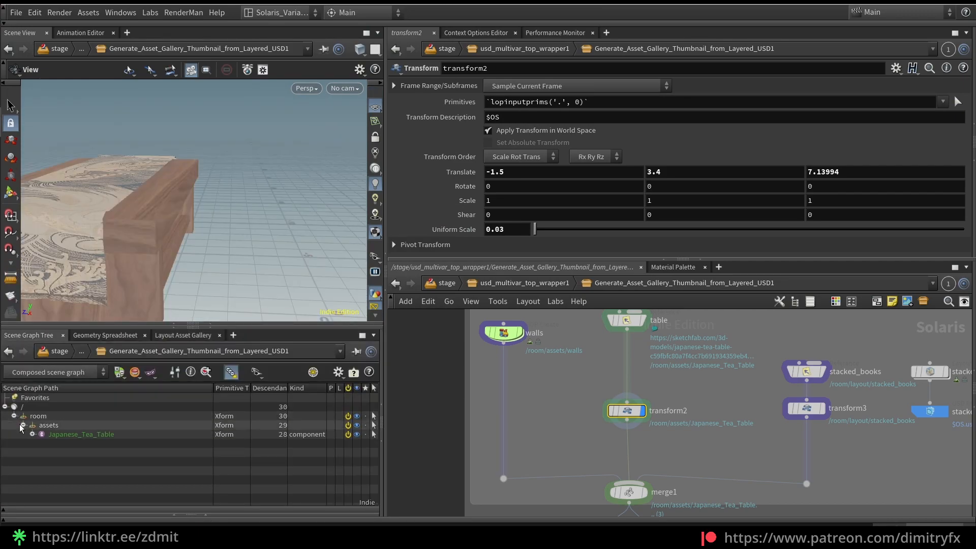
pyautogui.click(28, 434)
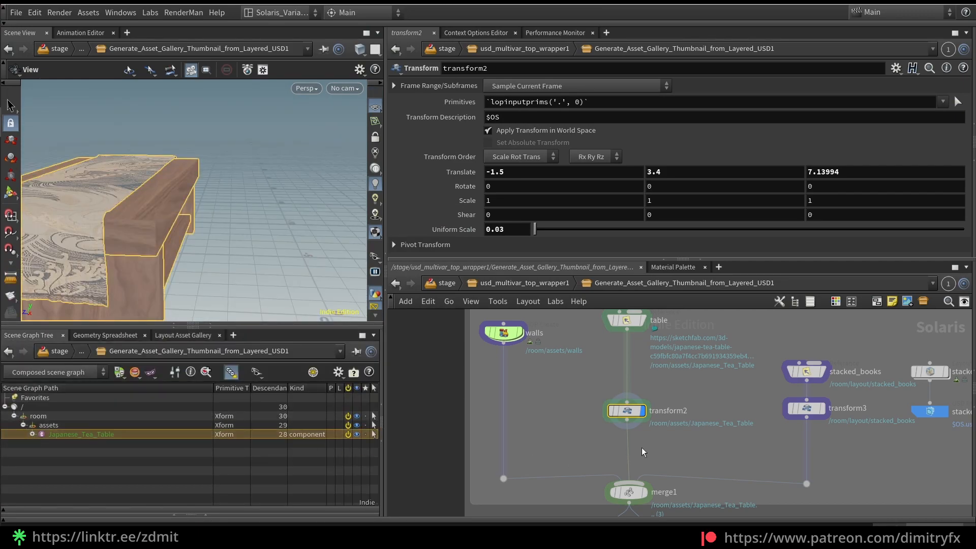
# Display the stacked_books reference node, inspect the book stack in the viewport, and bring up the Layout Asset Gallery
pyautogui.scroll(-3, 639, 447)
pyautogui.click(634, 365)
pyautogui.moveTo(670, 364); pyautogui.dragTo(624, 447, button='middle')
pyautogui.click(722, 363)
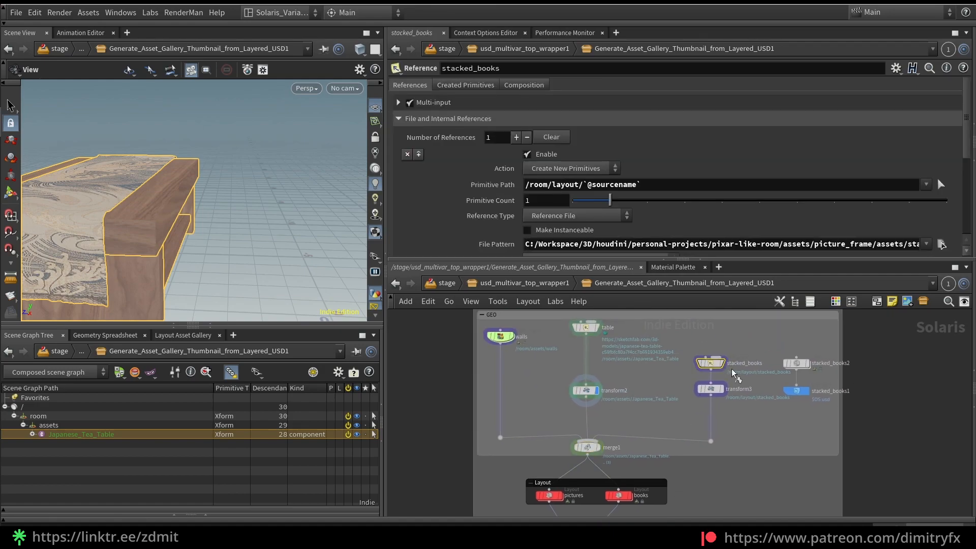
pyautogui.moveTo(286, 265); pyautogui.dragTo(250, 253)
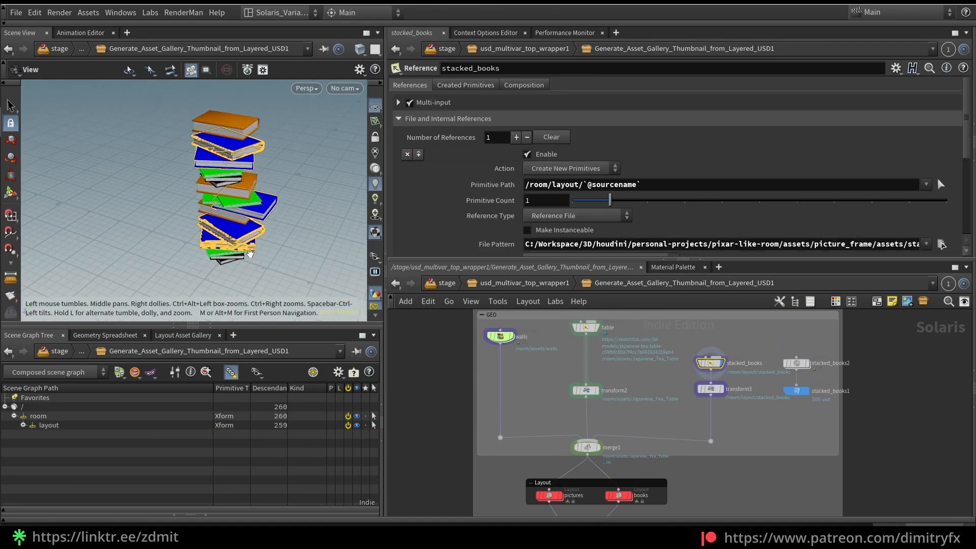
pyautogui.click(183, 335)
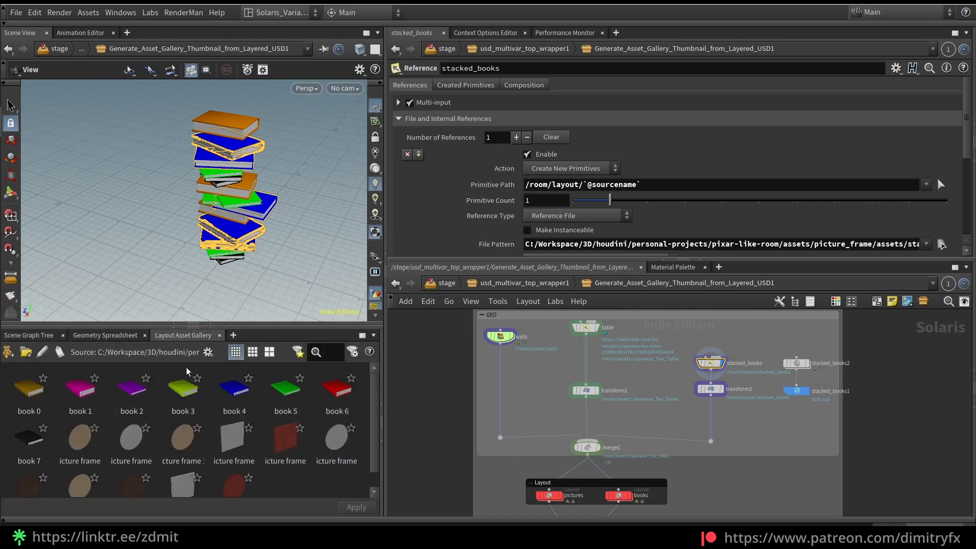
# Show the Scene Graph Tree, select the stacked_books2 Layout node, display its branch, and inspect the book stack in the viewport
pyautogui.click(28, 336)
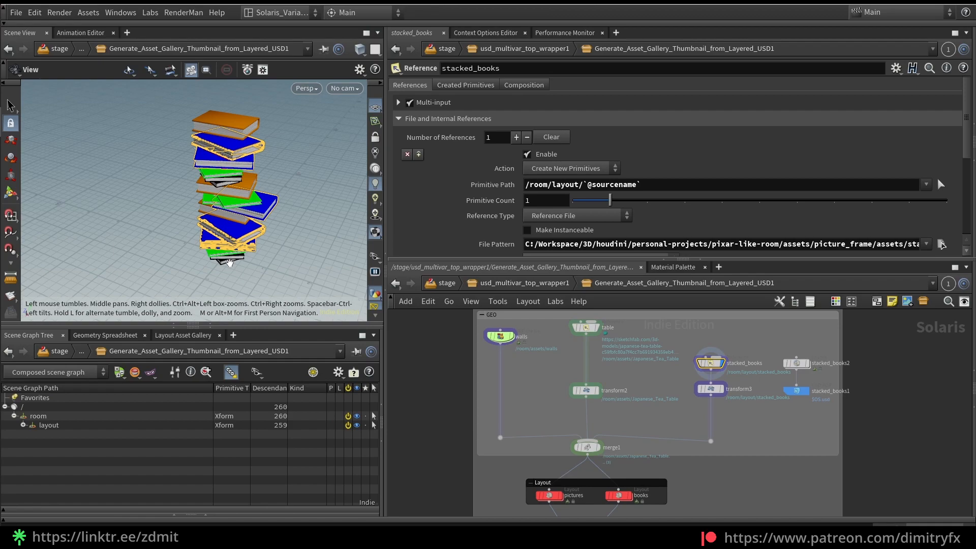
pyautogui.moveTo(258, 214); pyautogui.dragTo(250, 215, button='middle')
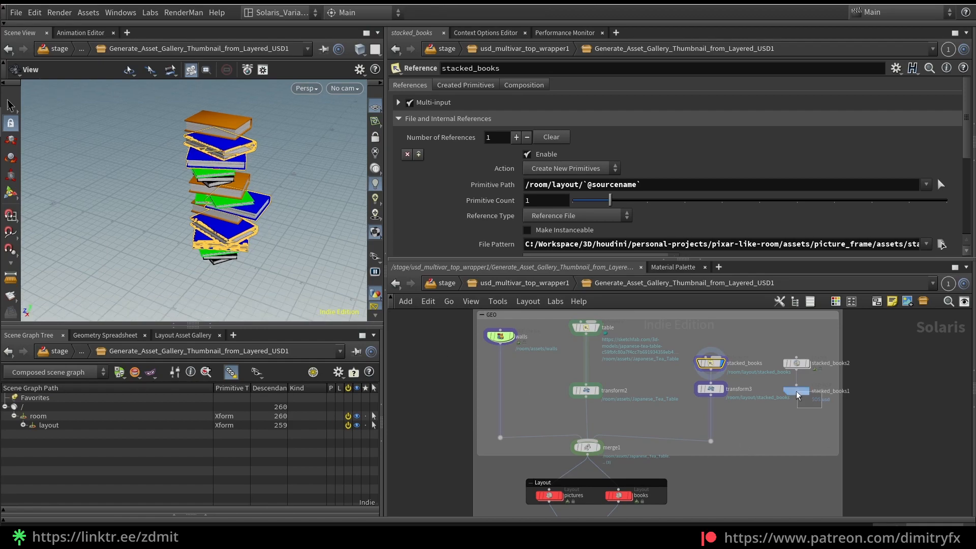
pyautogui.click(796, 363)
pyautogui.click(807, 397)
pyautogui.moveTo(264, 214); pyautogui.dragTo(228, 218, button='middle')
pyautogui.moveTo(529, 482); pyautogui.dragTo(527, 422, button='middle')
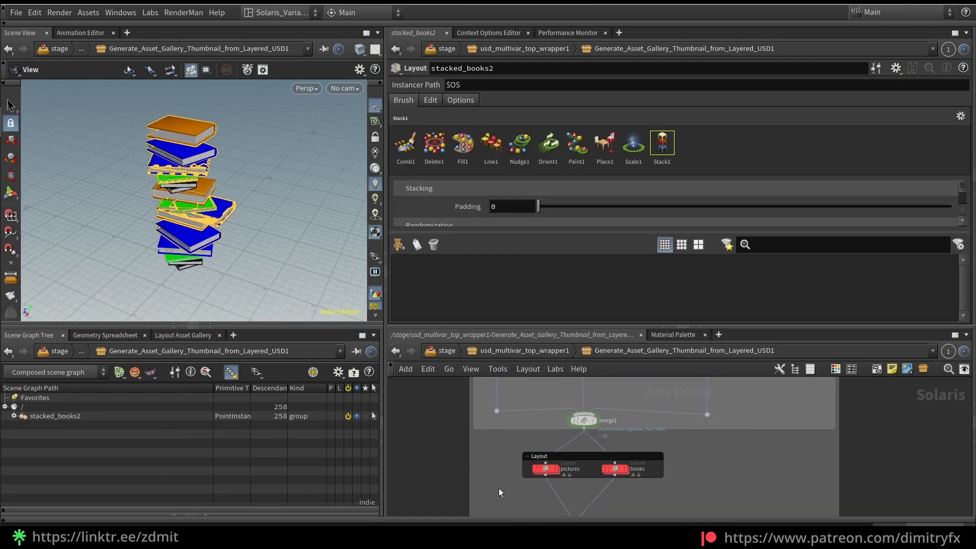
# Display the pictures Layout node, review its Line and Nudge brush settings, and inspect the picture frames on the wall
pyautogui.moveTo(542, 474); pyautogui.dragTo(543, 471)
pyautogui.click(556, 471)
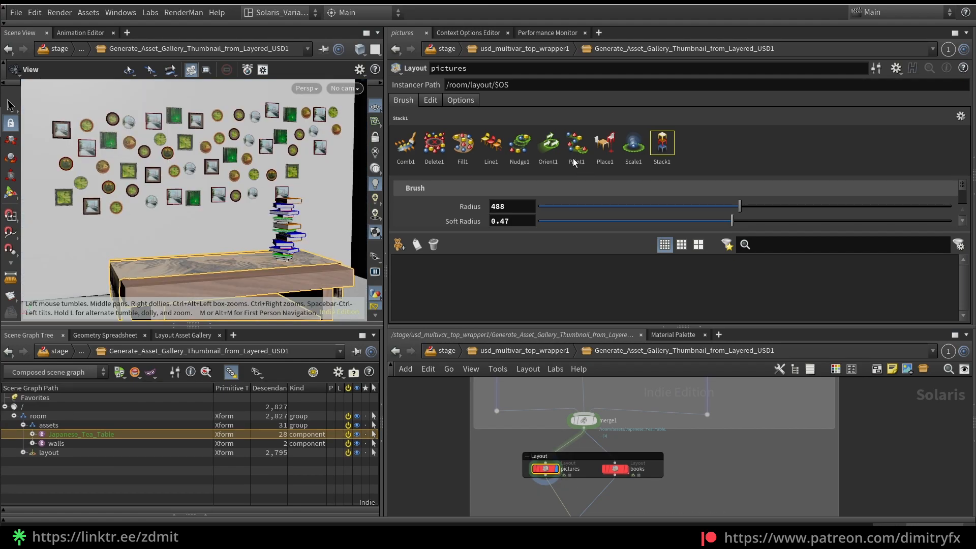
pyautogui.click(491, 147)
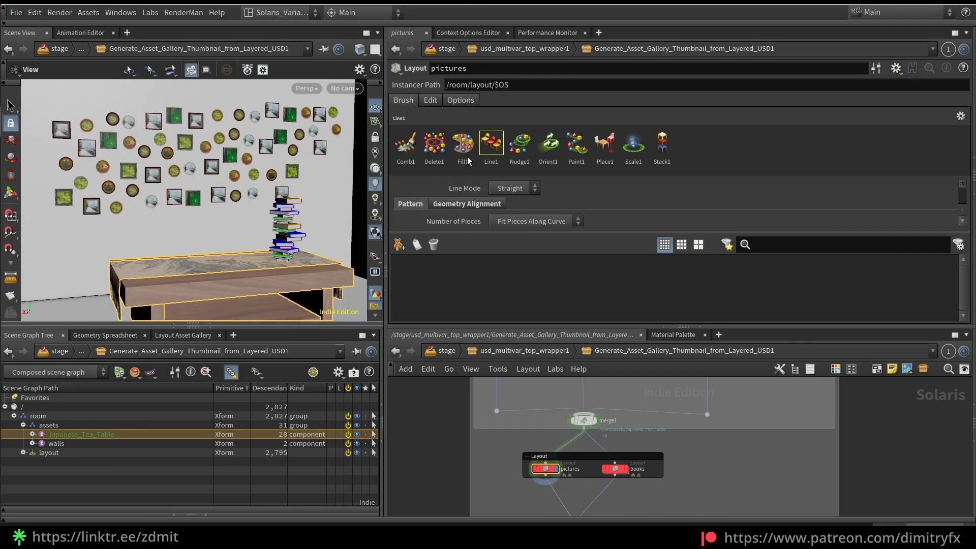
pyautogui.click(518, 153)
pyautogui.click(491, 147)
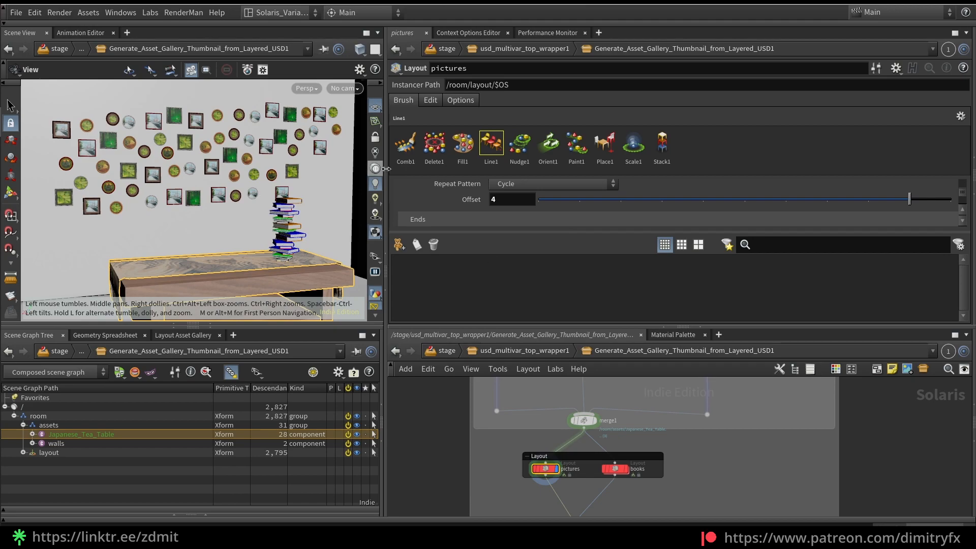
pyautogui.click(512, 149)
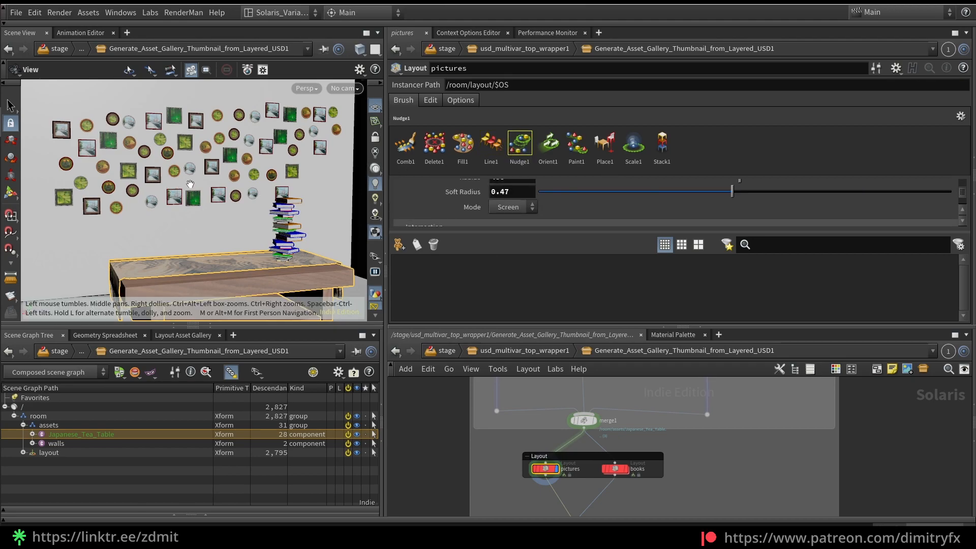
pyautogui.moveTo(184, 167); pyautogui.dragTo(206, 171)
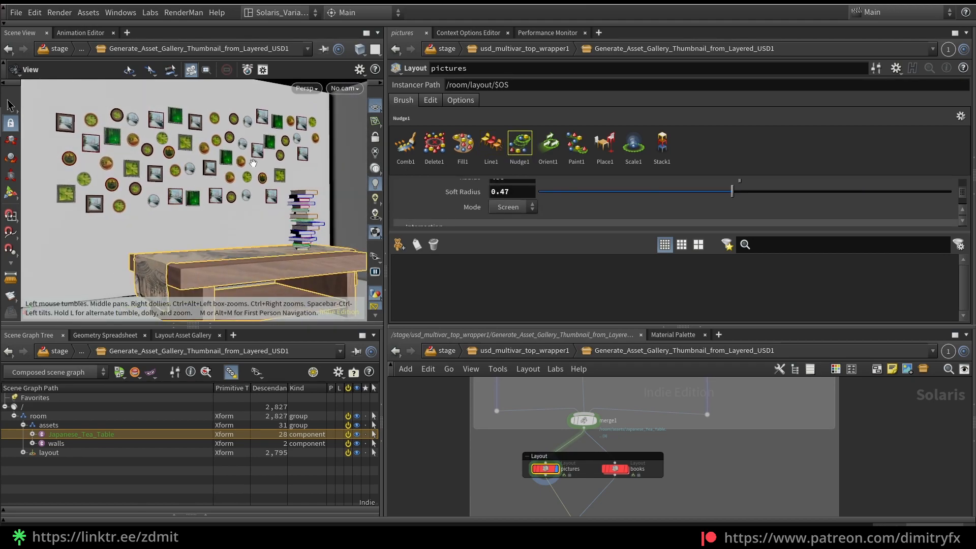
# Display the books Layout node to check the stacks on the table, and display merge2 to show pictures and books together
pyautogui.click(626, 494)
pyautogui.moveTo(640, 498); pyautogui.dragTo(633, 454, button='middle')
pyautogui.click(616, 423)
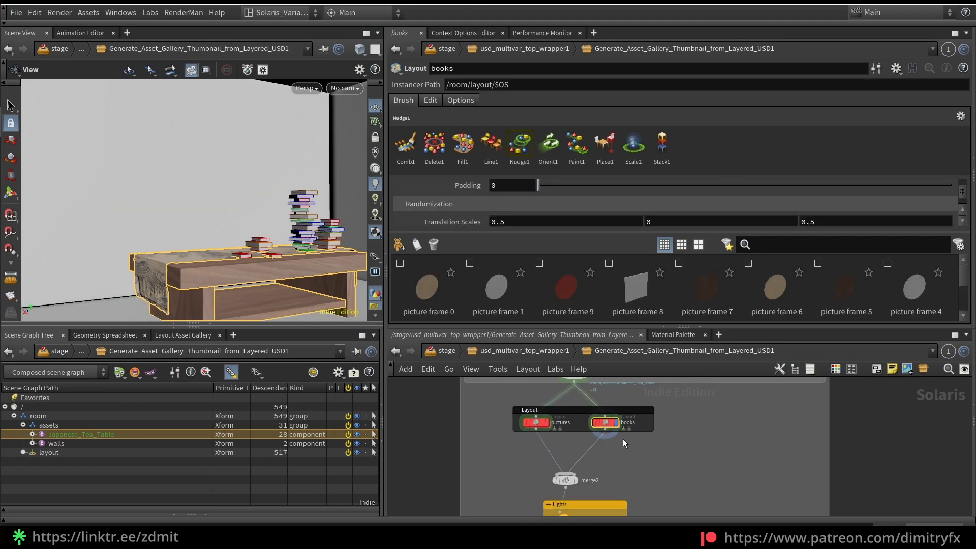
pyautogui.moveTo(508, 473); pyautogui.dragTo(600, 484)
pyautogui.hotkey('shift', 'r')
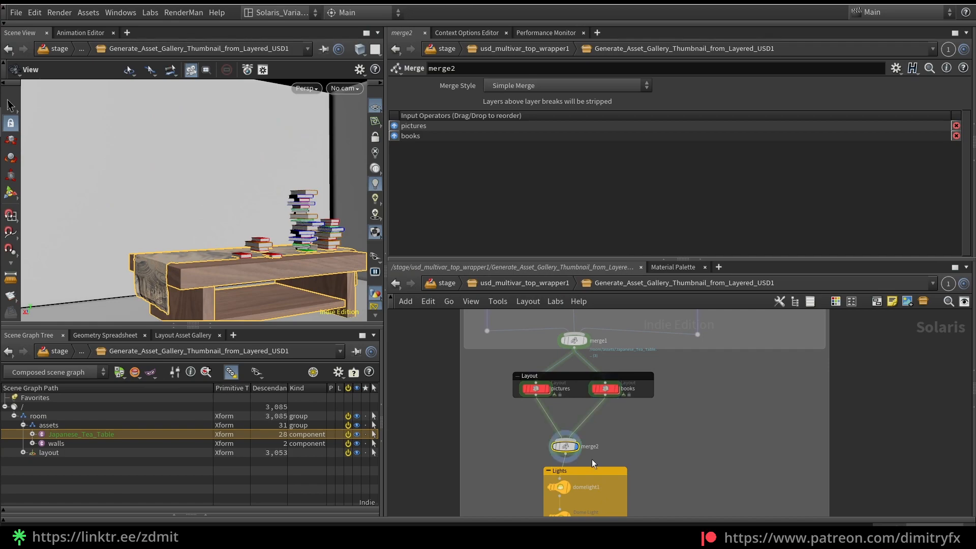
# Examine the domelight1 settings and the material assignments in the table_walls material library
pyautogui.moveTo(673, 459); pyautogui.dragTo(672, 415, button='middle')
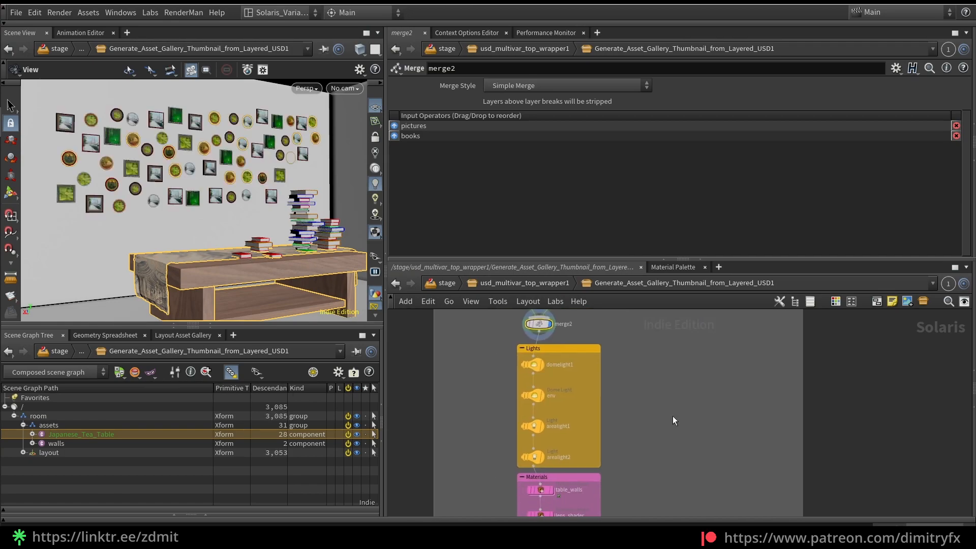
pyautogui.click(533, 365)
pyautogui.moveTo(496, 499); pyautogui.dragTo(514, 406, button='middle')
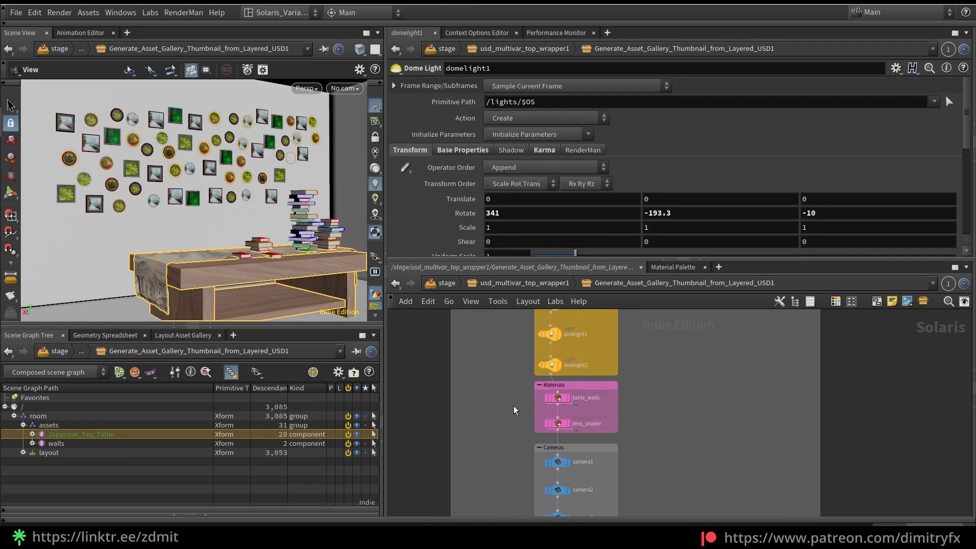
pyautogui.click(559, 398)
pyautogui.scroll(-5, 633, 210)
pyautogui.scroll(2, 633, 210)
pyautogui.scroll(1, 633, 210)
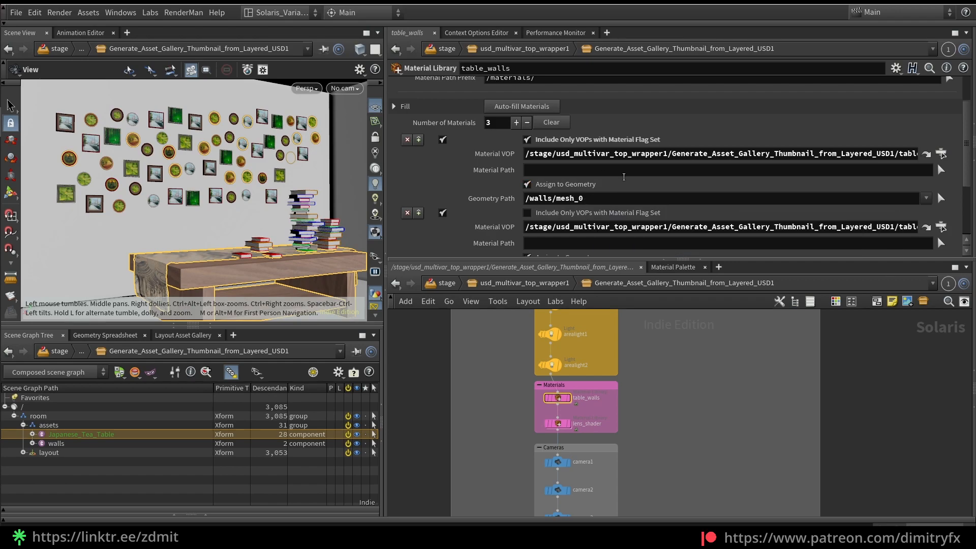
pyautogui.scroll(-1, 624, 176)
pyautogui.scroll(-5, 639, 207)
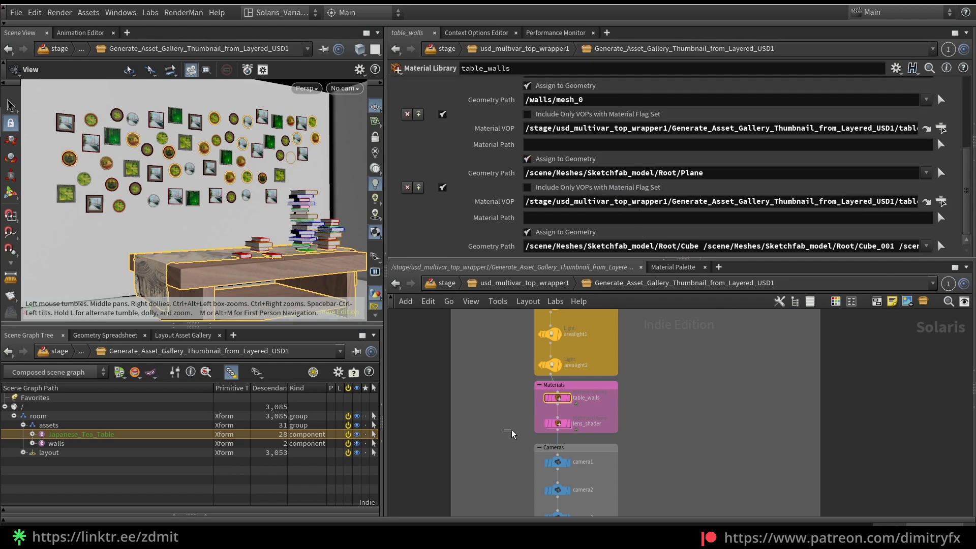
# Enter the lens_shader material library to view the physicallens1 bokeh settings, and return to the parent network
pyautogui.click(557, 423)
pyautogui.doubleClick(557, 424)
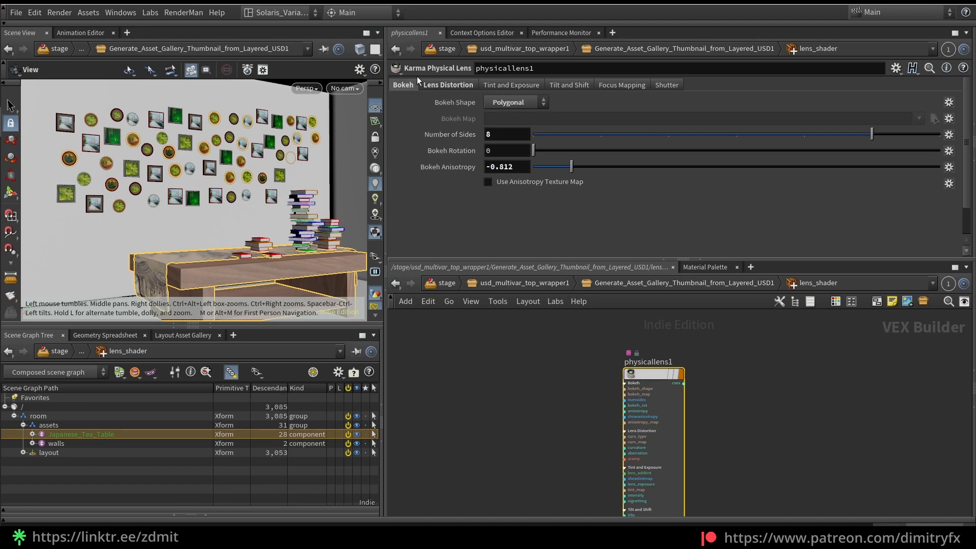
pyautogui.click(396, 50)
# Select and display the karmarendersettings node in the Render group at the end of the network
pyautogui.moveTo(464, 469); pyautogui.dragTo(472, 315, button='middle')
pyautogui.scroll(-4, 465, 382)
pyautogui.moveTo(481, 388)
pyautogui.mouseDown(button='middle')
pyautogui.moveTo(497, 442)
pyautogui.moveTo(487, 399)
pyautogui.mouseUp(button='middle')
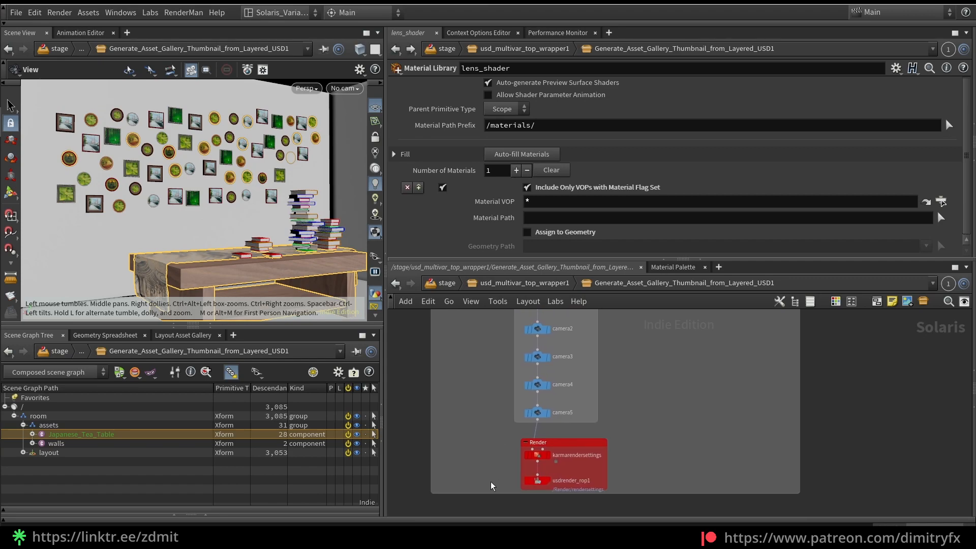
pyautogui.click(540, 456)
pyautogui.click(548, 455)
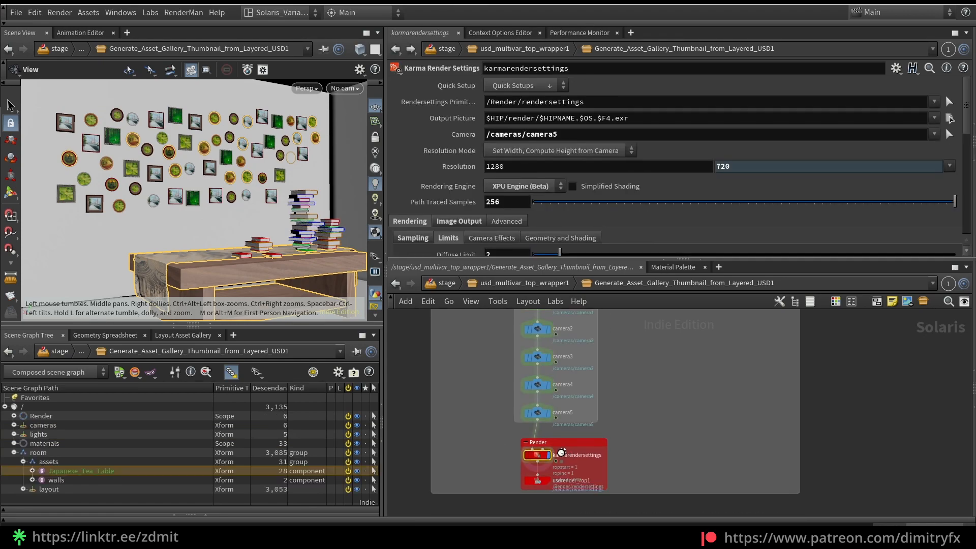
# Look through camera5, render the viewport with Karma, and set the path traced samples to 43
pyautogui.click(344, 90)
pyautogui.click(375, 164)
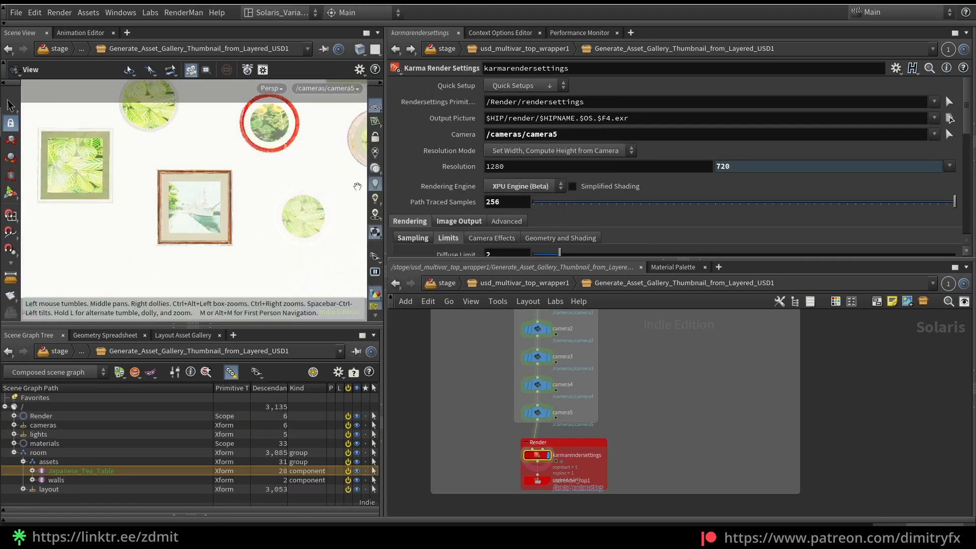
pyautogui.hotkey('alt', 'z')
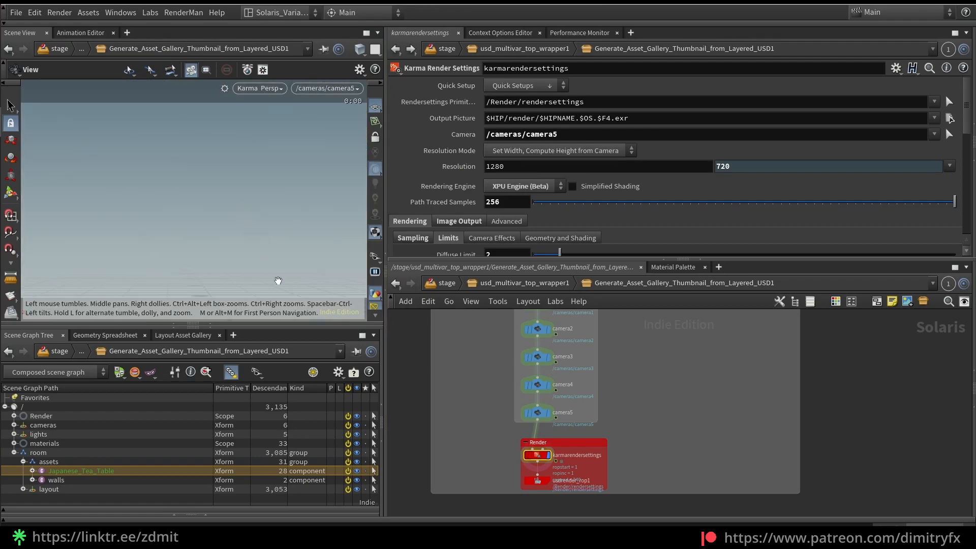
pyautogui.click(603, 202)
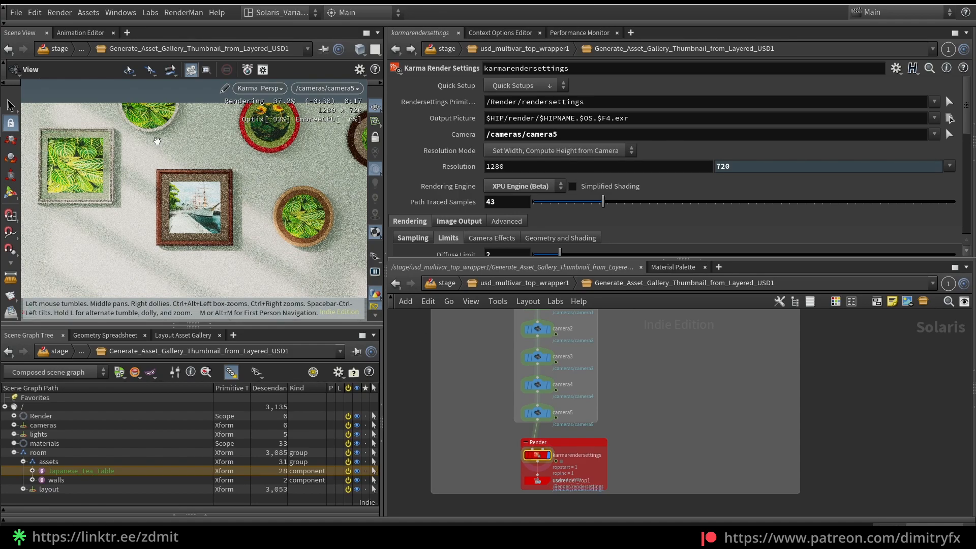
# Switch the Karma viewport through camera2 and camera3 to camera4 to preview the room from each
pyautogui.click(316, 89)
pyautogui.click(337, 130)
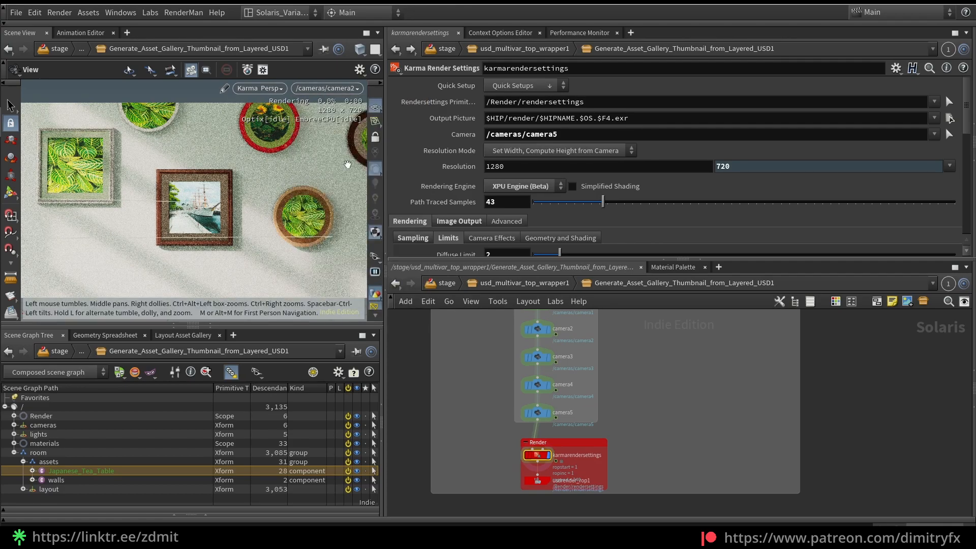
pyautogui.click(328, 89)
pyautogui.click(352, 144)
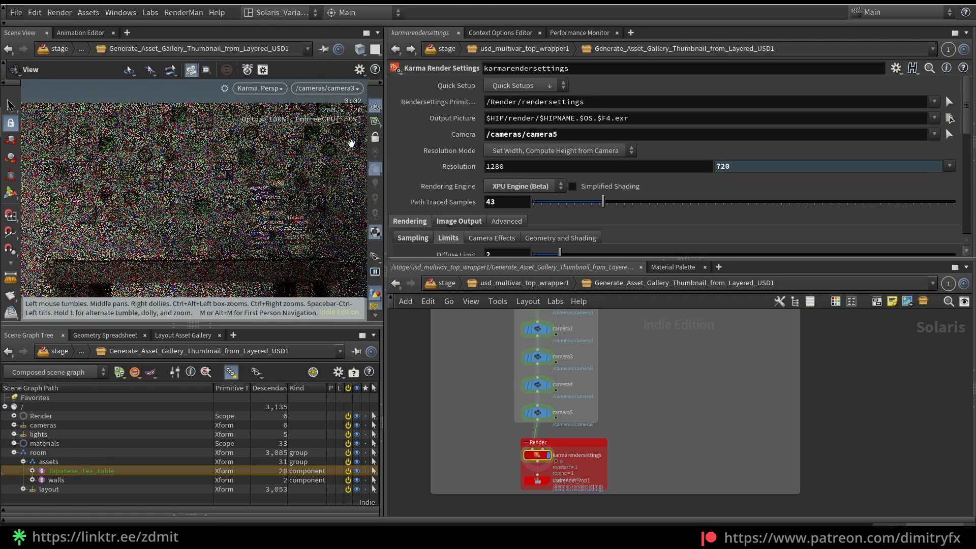
pyautogui.click(342, 89)
pyautogui.click(356, 151)
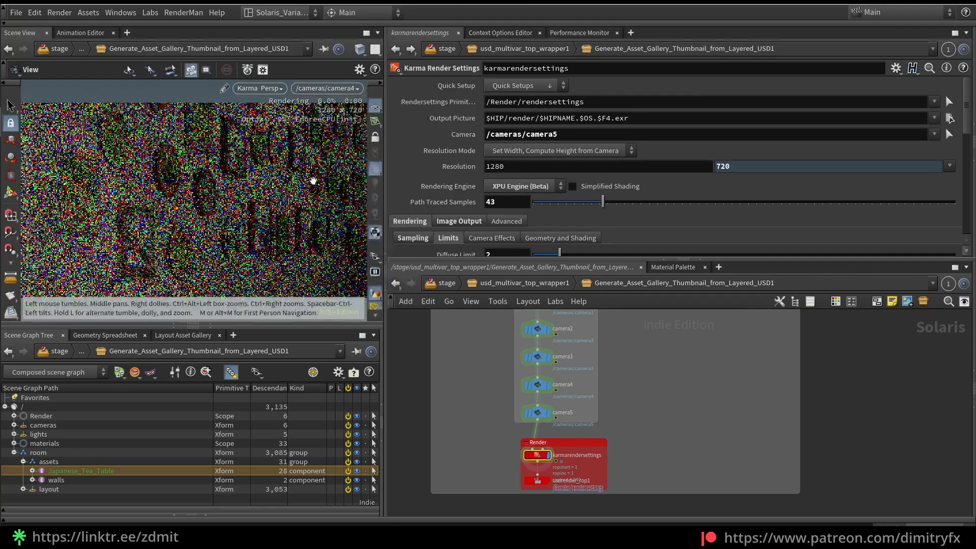
# Select the camera4 node to show its Karma lens shader settings, and maximize the viewport to inspect its render
pyautogui.scroll(2, 564, 377)
pyautogui.click(563, 376)
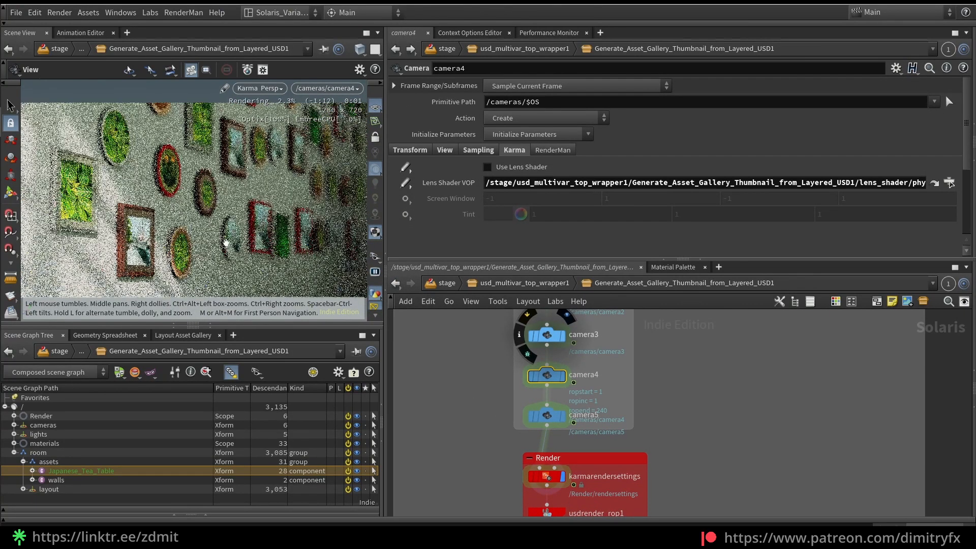
pyautogui.hotkey('ctrl', 'b')
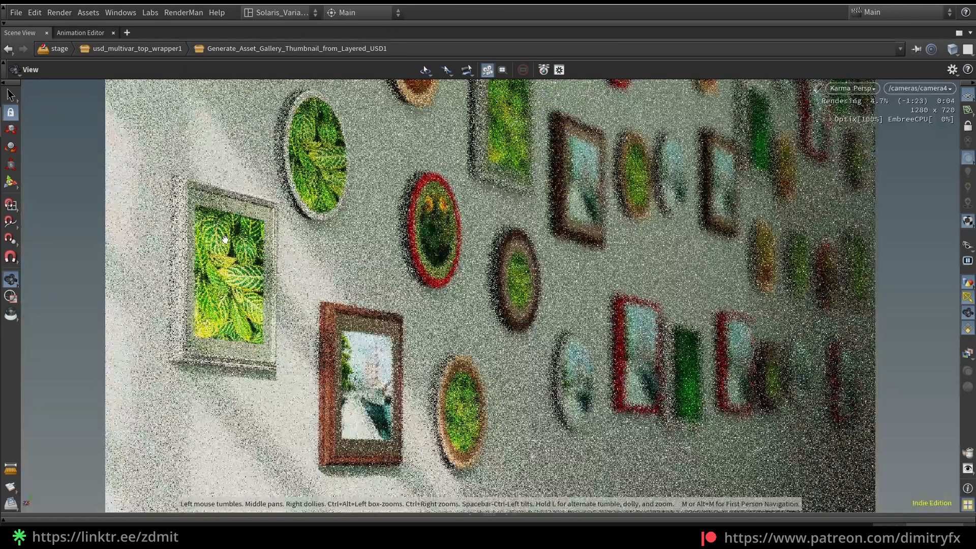